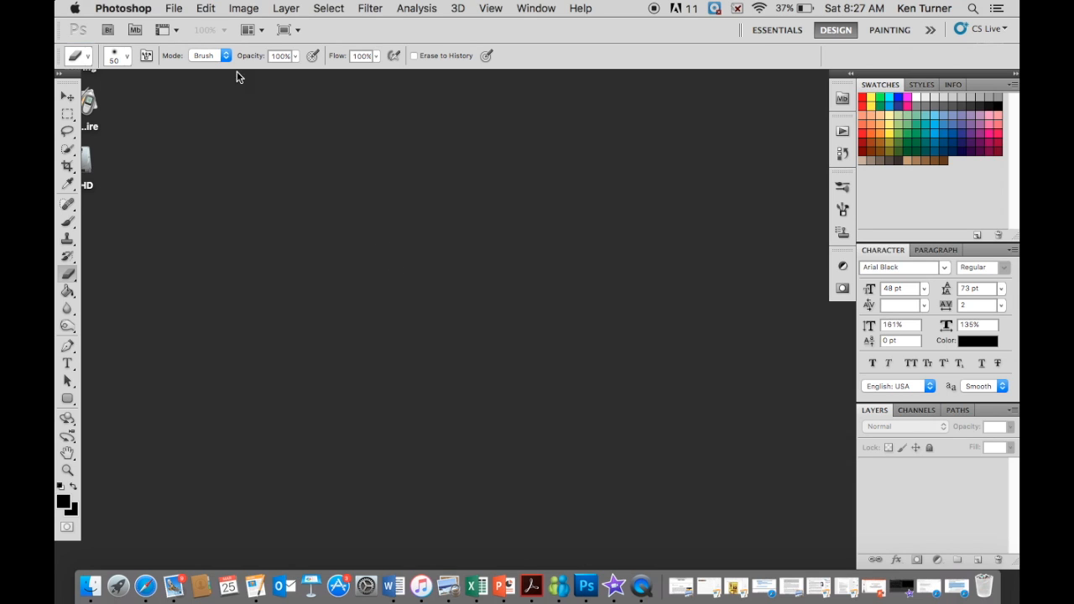
# - Open the croc and frog images together from the Desktop
pyautogui.click(174, 9)
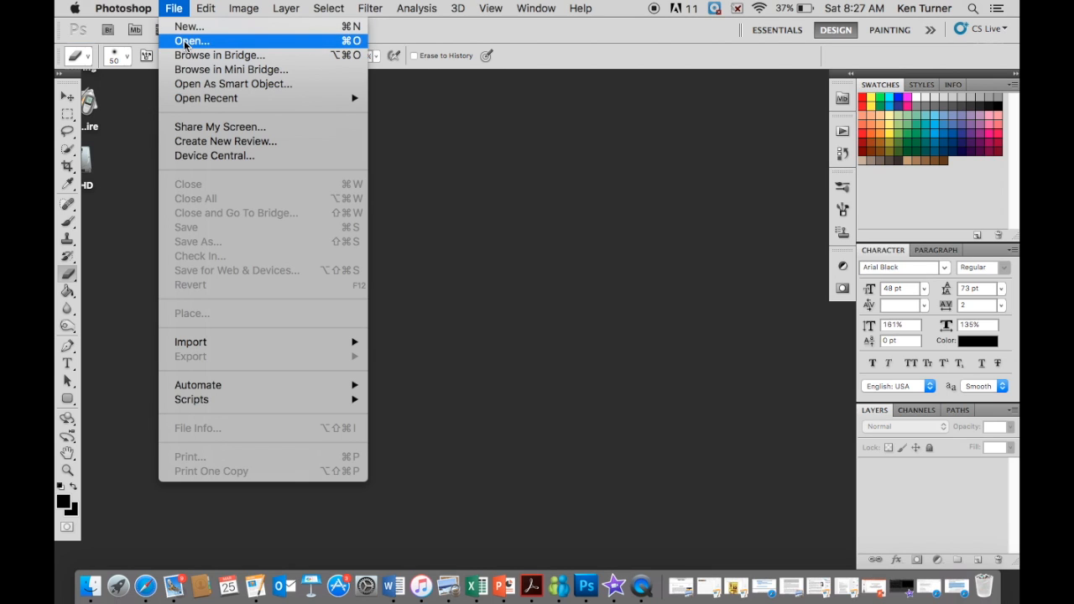
pyautogui.click(186, 42)
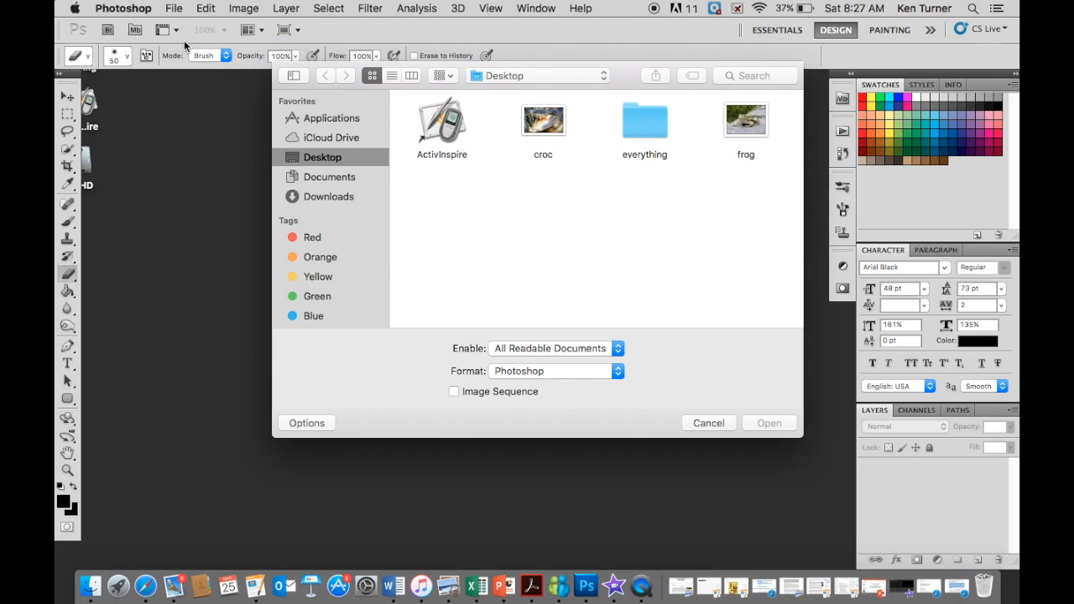
pyautogui.click(557, 131)
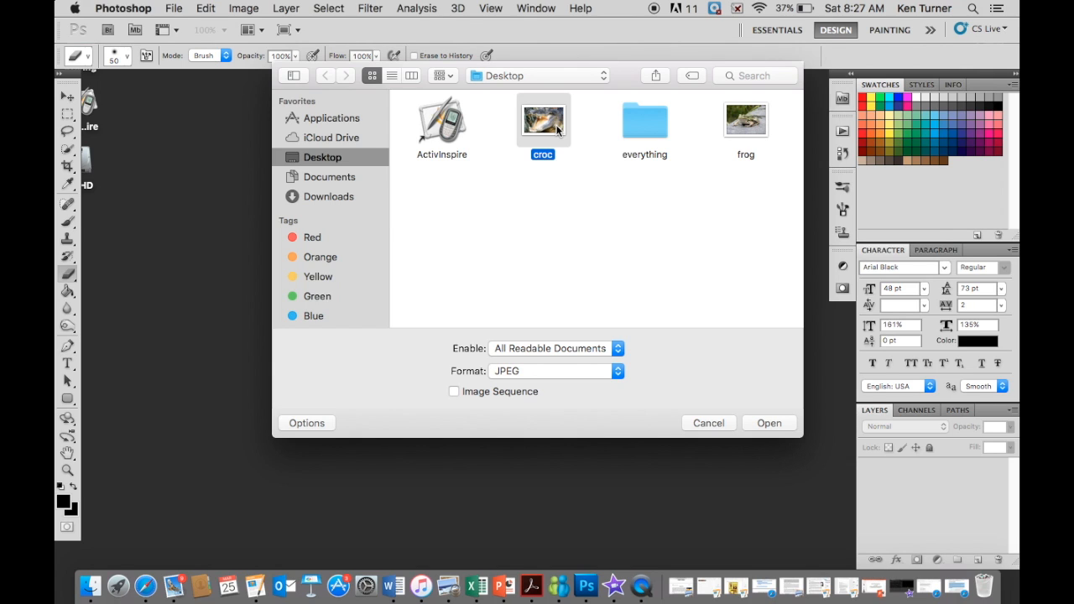
pyautogui.keyDown('shift'); pyautogui.click(749, 126); pyautogui.keyUp('shift')
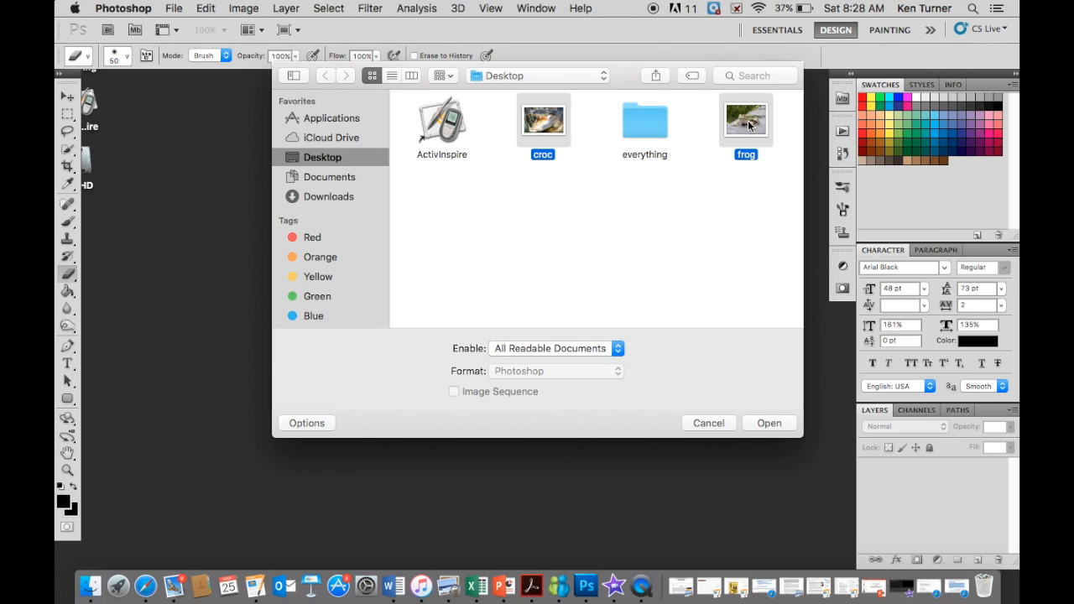
pyautogui.click(619, 241)
pyautogui.click(543, 122)
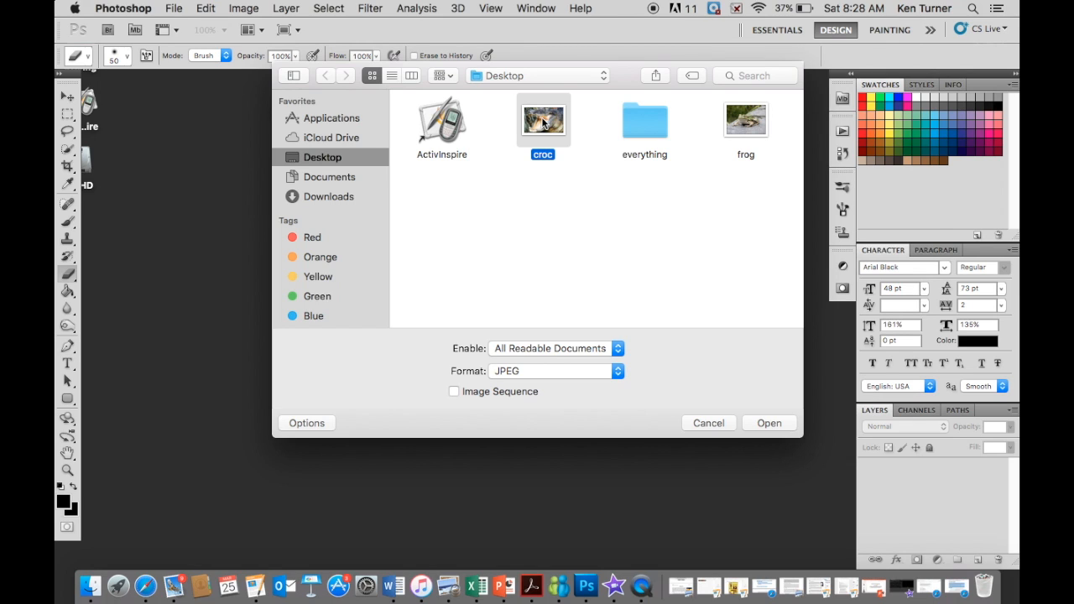
pyautogui.keyDown('shift'); pyautogui.click(748, 115); pyautogui.keyUp('shift')
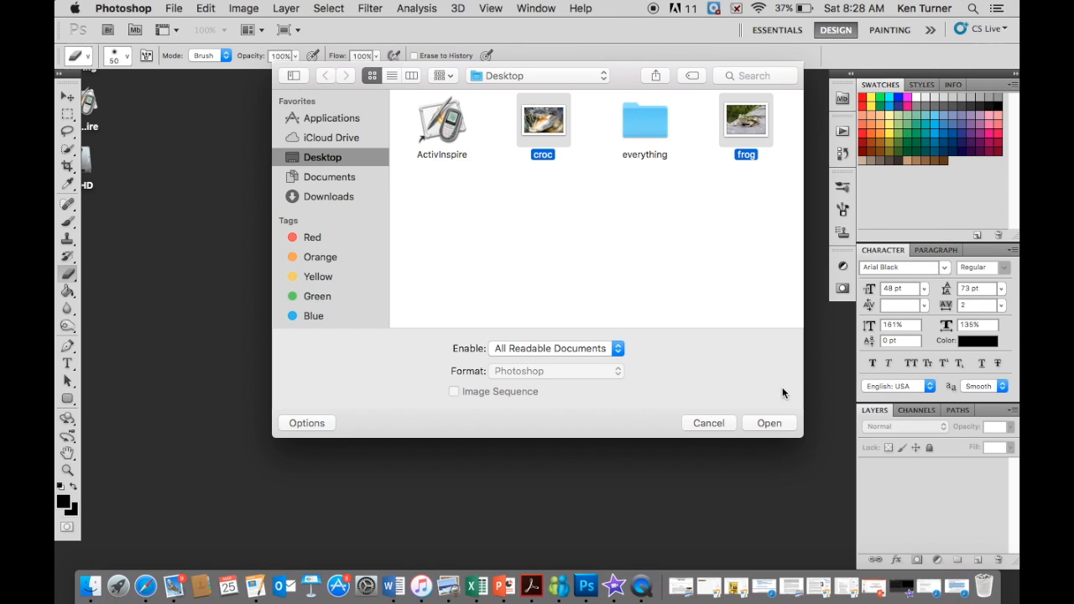
pyautogui.click(769, 423)
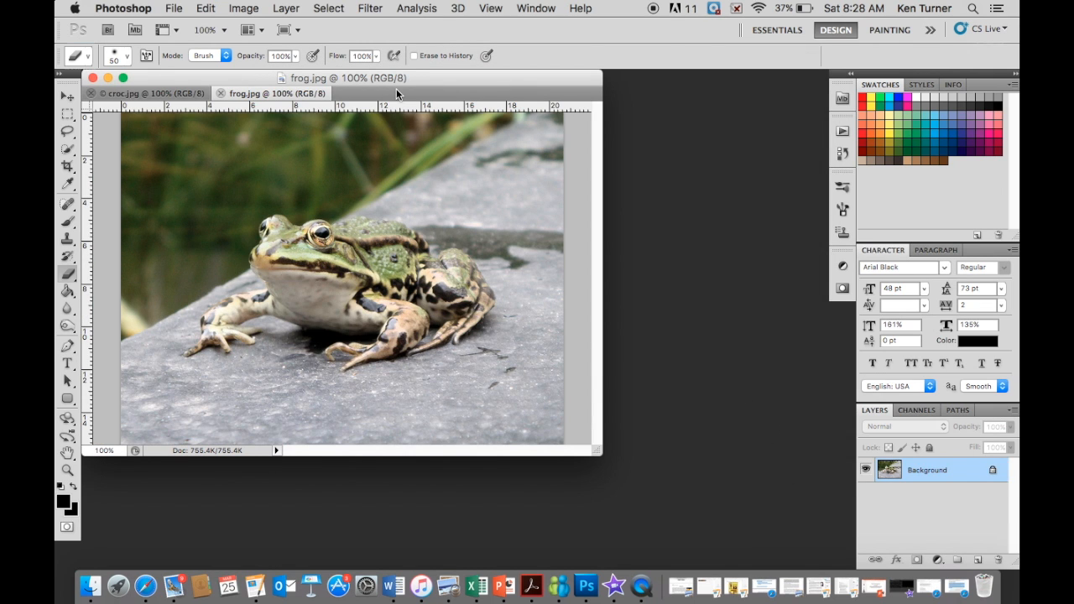
# - Detach frog.jpg from the tabbed group into its own floating window, offset from the croc.jpg window
pyautogui.click(174, 90)
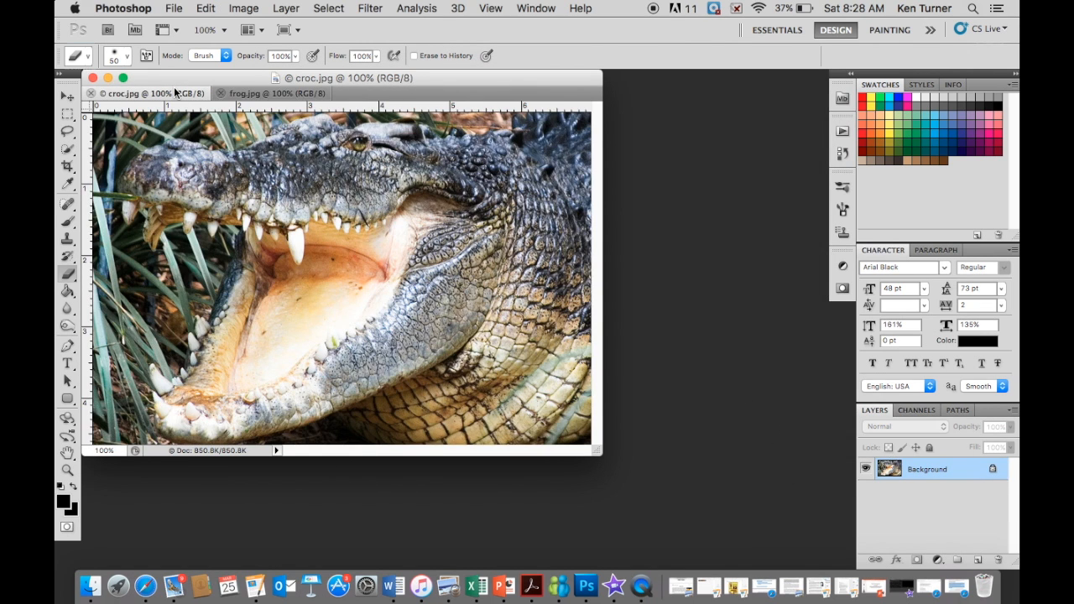
pyautogui.click(289, 93)
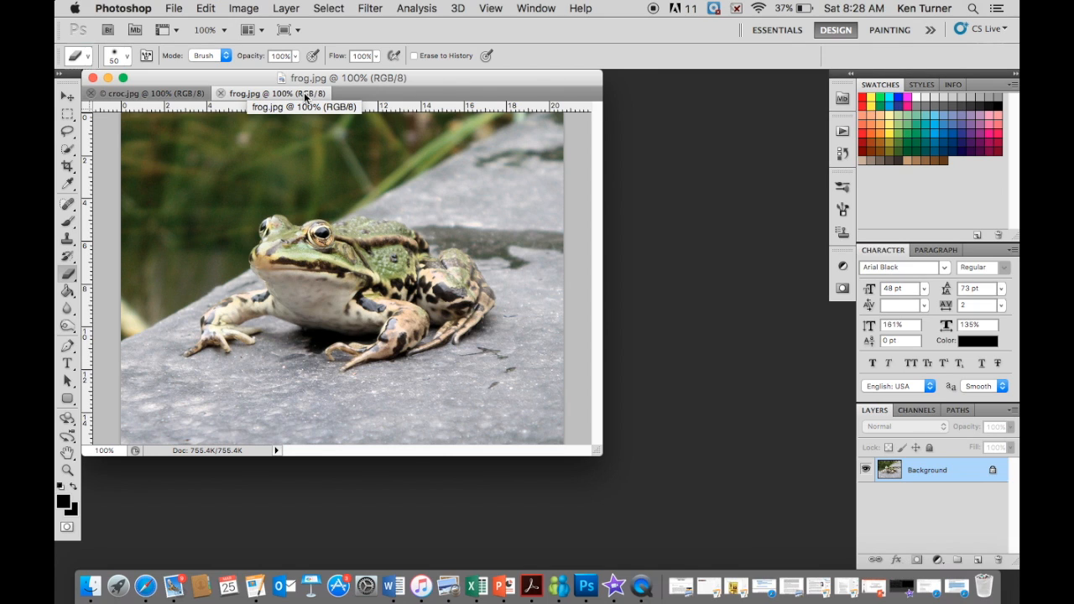
pyautogui.moveTo(242, 97); pyautogui.dragTo(259, 115)
pyautogui.click(238, 77)
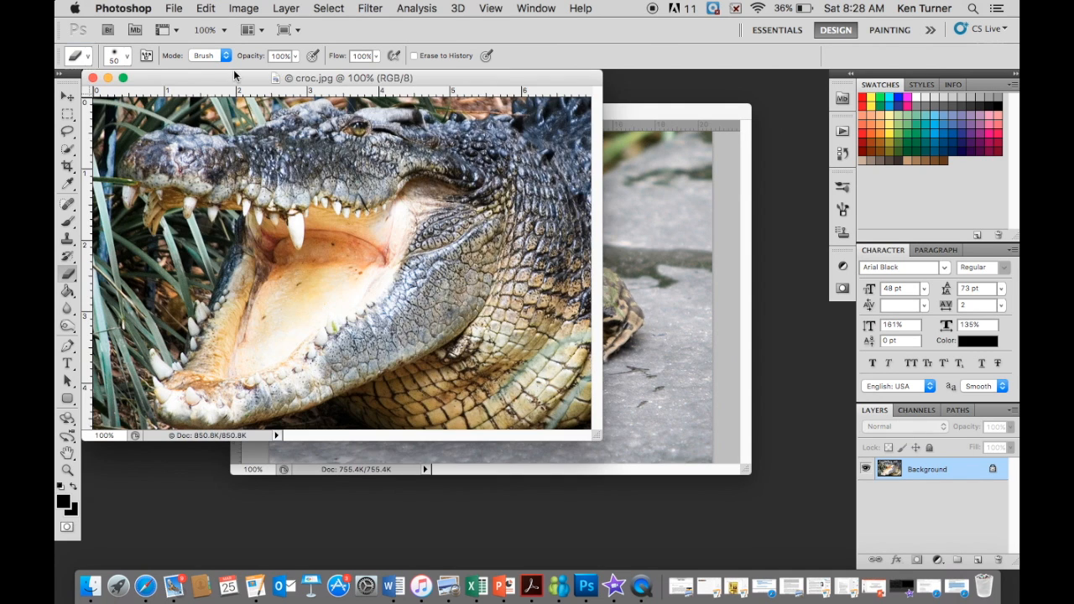
pyautogui.click(635, 106)
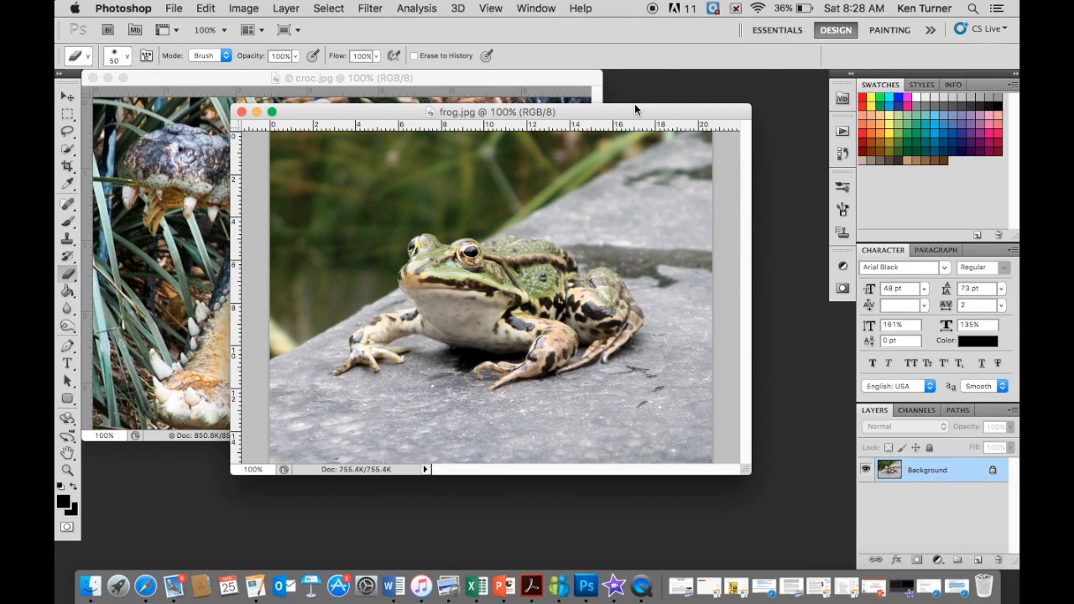
pyautogui.moveTo(369, 110); pyautogui.dragTo(279, 144)
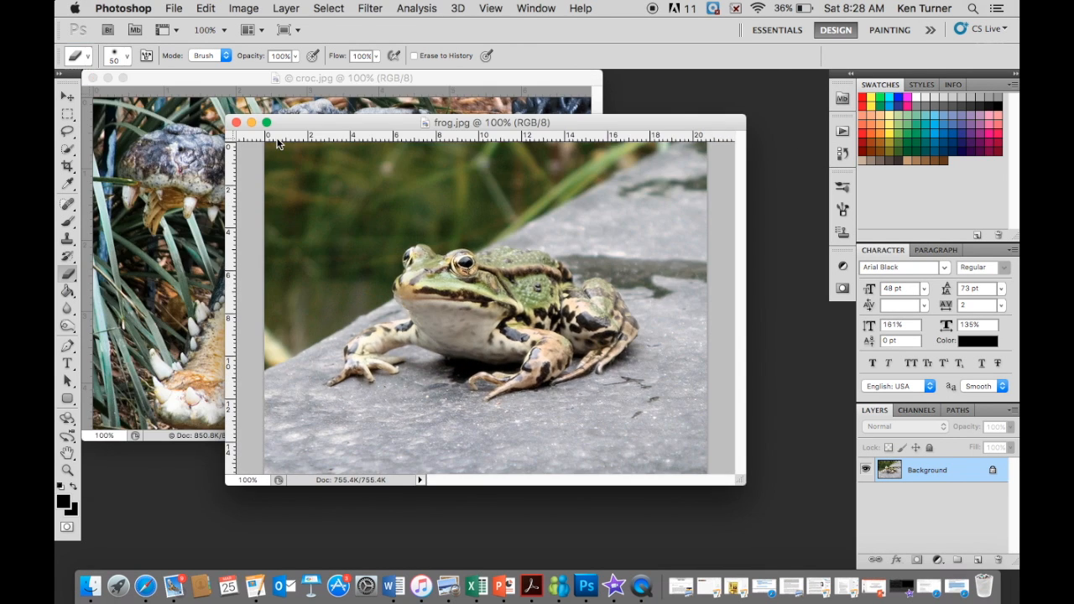
# - Convert the locked background of frog.jpg into a regular layer named Frog
pyautogui.doubleClick(942, 472)
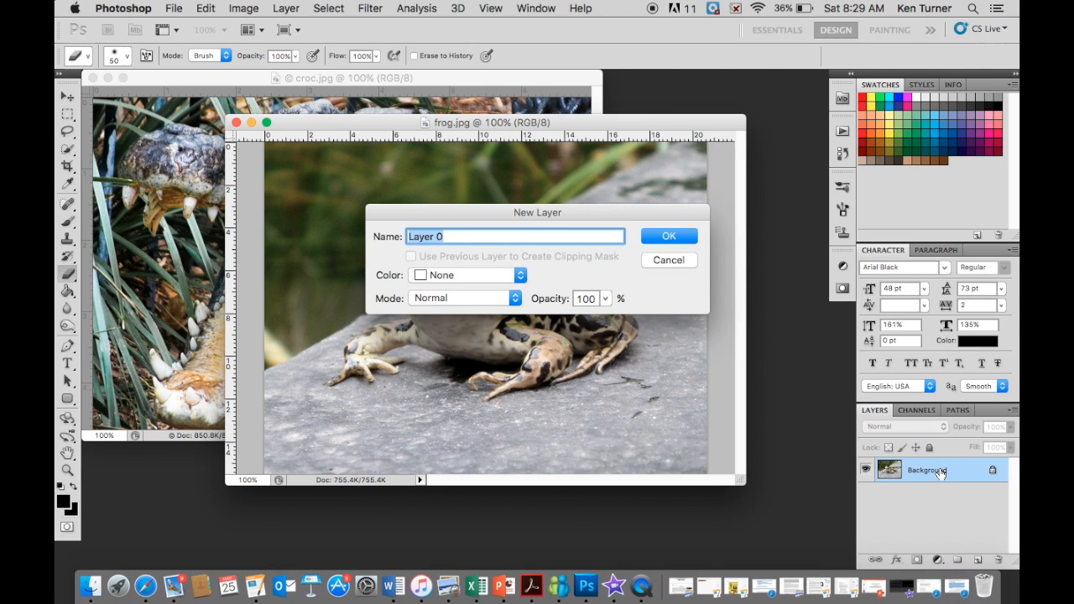
pyautogui.write('Frog')
pyautogui.click(663, 236)
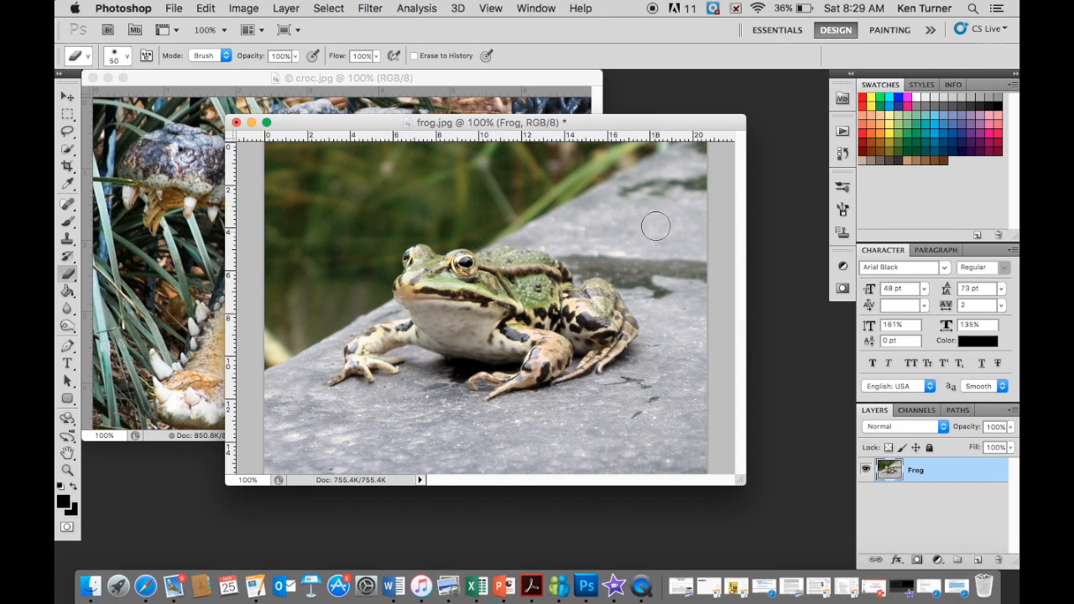
# - Convert the locked background of croc.jpg into a regular layer named Croc
pyautogui.click(507, 78)
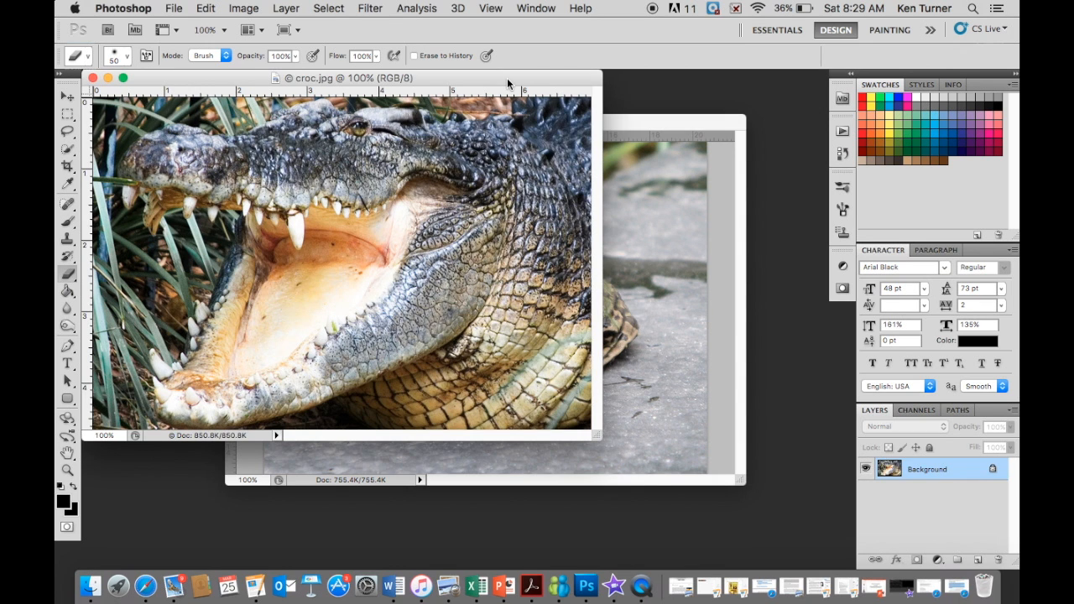
pyautogui.doubleClick(937, 477)
pyautogui.write('Gator')
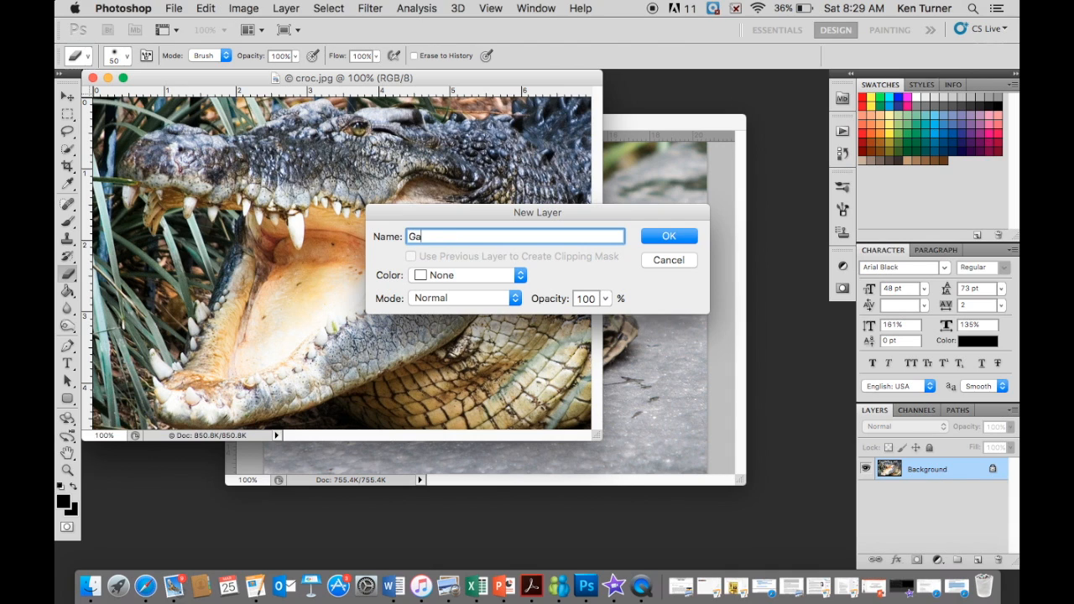
pyautogui.press('BackSpace')
pyautogui.press('BackSpace')
pyautogui.press('BackSpace')
pyautogui.press('BackSpace')
pyautogui.press('BackSpace')
pyautogui.write('Croc')
pyautogui.click(660, 237)
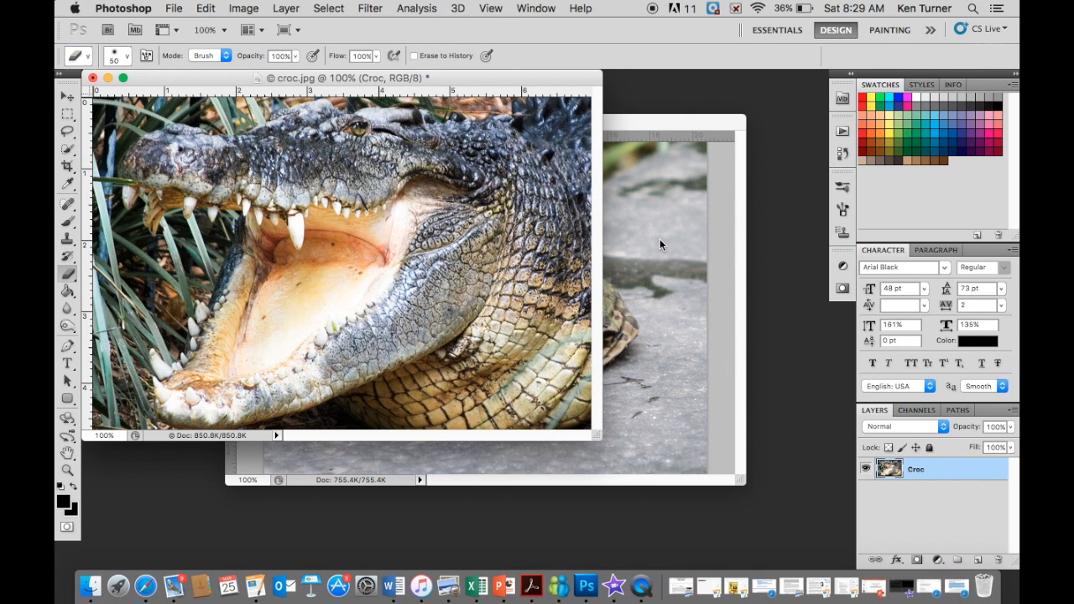
# - Try erasing the crocodile's body near the image's right edge with the soft 50 px eraser
pyautogui.click(667, 328)
pyautogui.click(170, 228)
pyautogui.moveTo(563, 375)
pyautogui.mouseDown()
pyautogui.moveTo(589, 265)
pyautogui.moveTo(587, 371)
pyautogui.moveTo(565, 273)
pyautogui.moveTo(538, 353)
pyautogui.moveTo(553, 394)
pyautogui.moveTo(582, 418)
pyautogui.moveTo(590, 367)
pyautogui.moveTo(581, 391)
pyautogui.mouseUp()
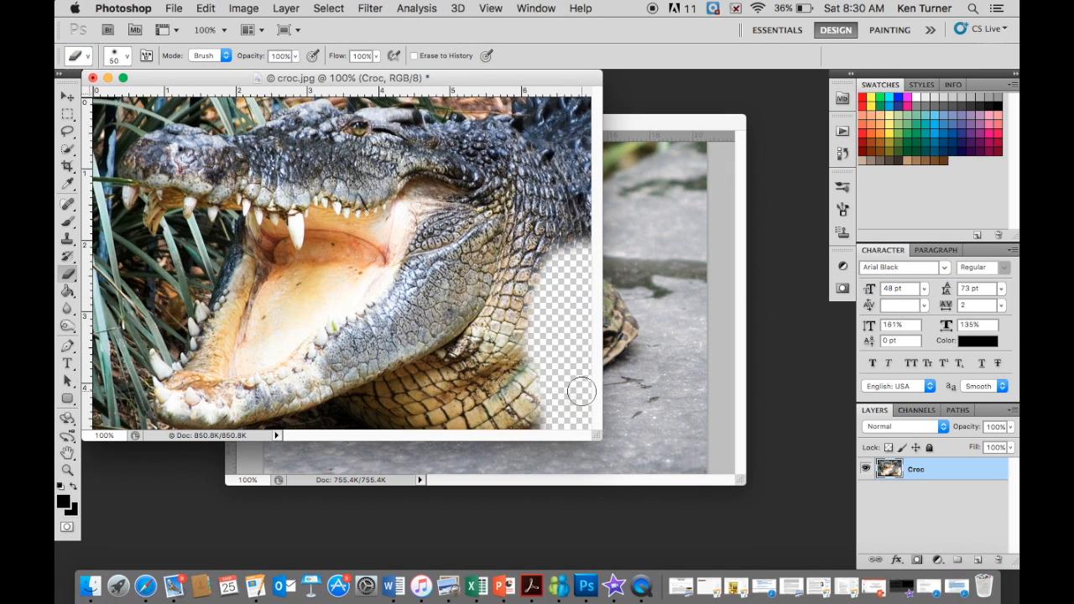
pyautogui.press('super+z')
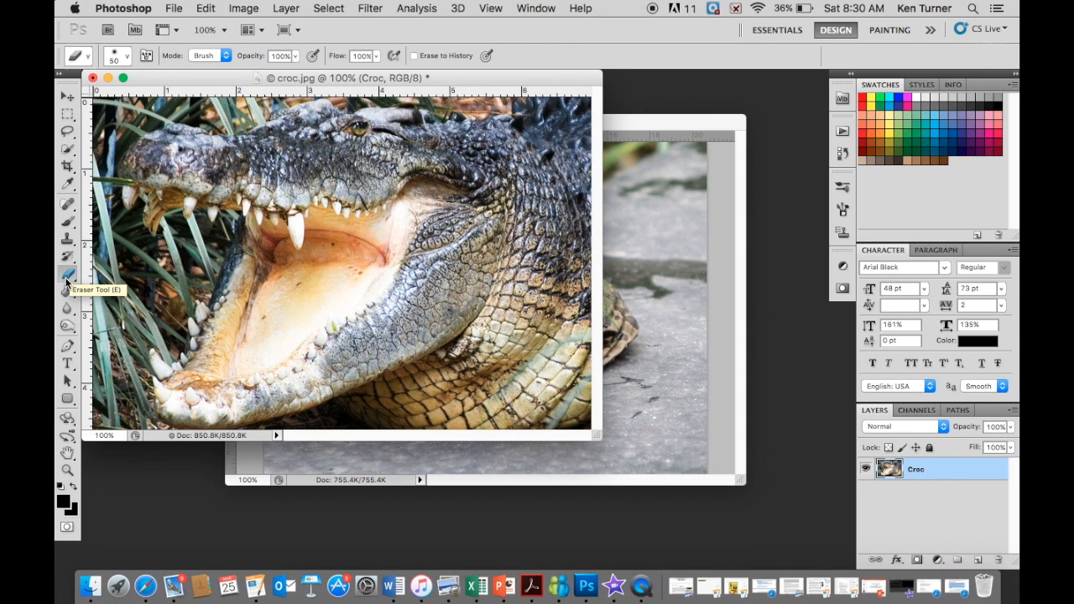
# - Switch the eraser to a hard round 50 px brush with 100% hardness and erase a strip of the body along the image's right edge
pyautogui.click(128, 59)
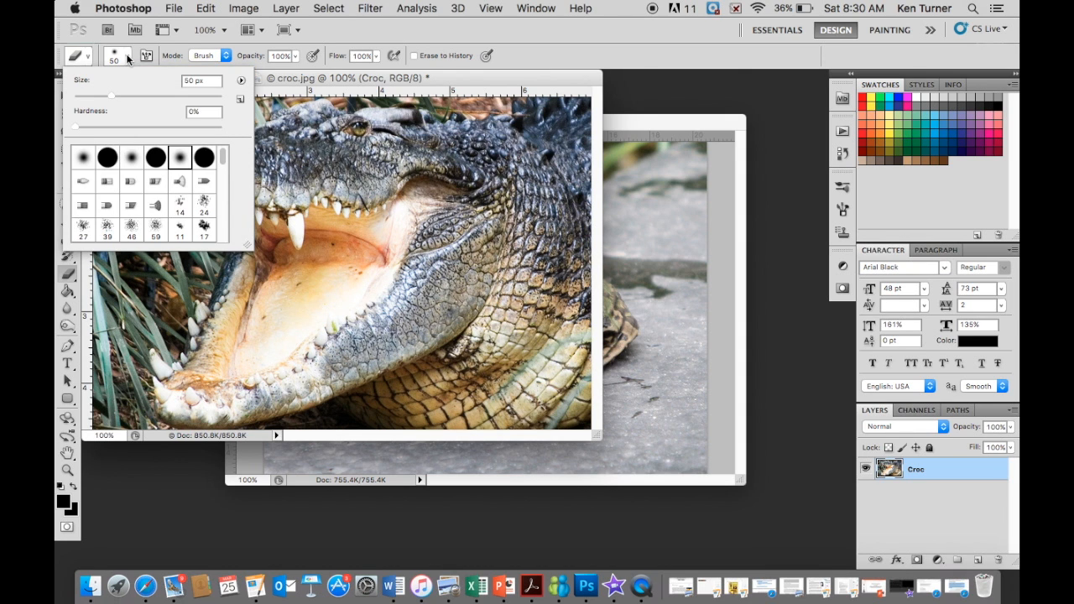
pyautogui.click(205, 158)
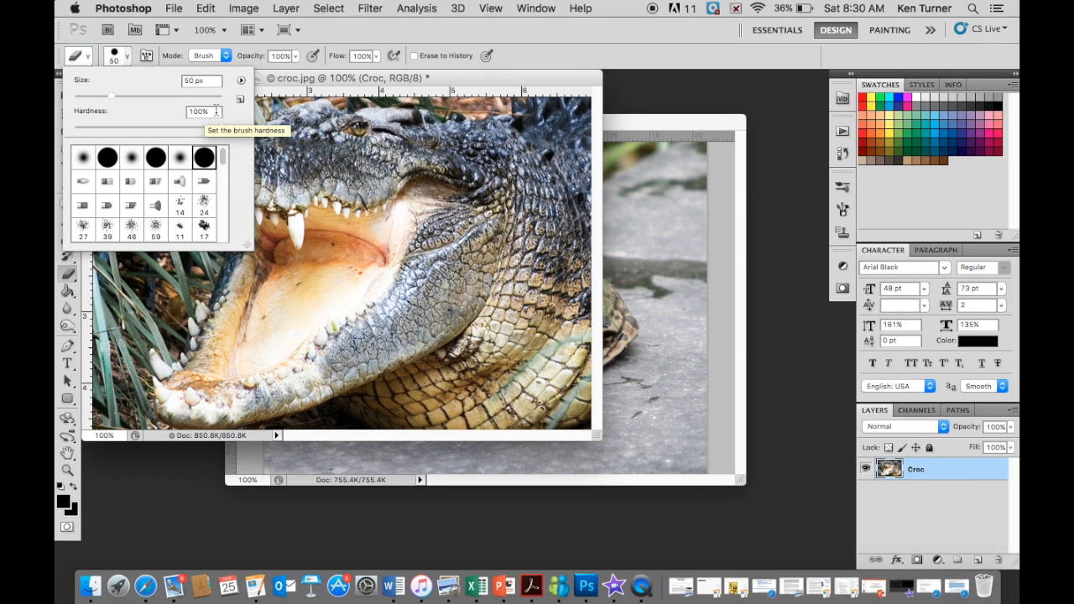
pyautogui.click(562, 348)
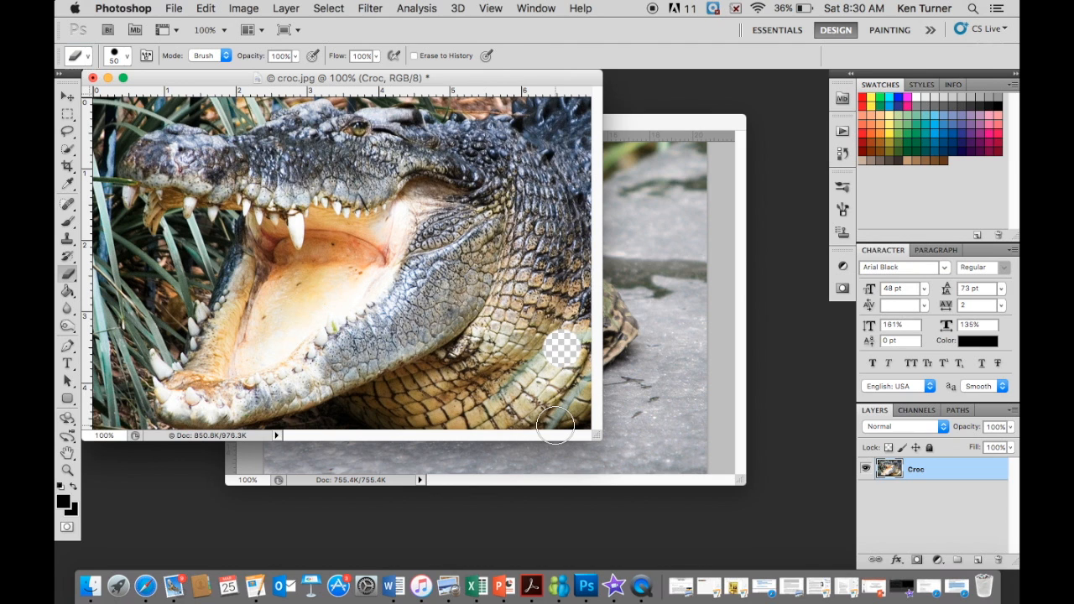
pyautogui.moveTo(569, 285)
pyautogui.mouseDown()
pyautogui.moveTo(573, 361)
pyautogui.moveTo(576, 255)
pyautogui.moveTo(562, 349)
pyautogui.moveTo(551, 337)
pyautogui.moveTo(567, 275)
pyautogui.moveTo(559, 261)
pyautogui.moveTo(572, 162)
pyautogui.moveTo(589, 227)
pyautogui.moveTo(584, 164)
pyautogui.moveTo(582, 191)
pyautogui.moveTo(556, 105)
pyautogui.moveTo(584, 92)
pyautogui.moveTo(544, 393)
pyautogui.moveTo(581, 421)
pyautogui.mouseUp()
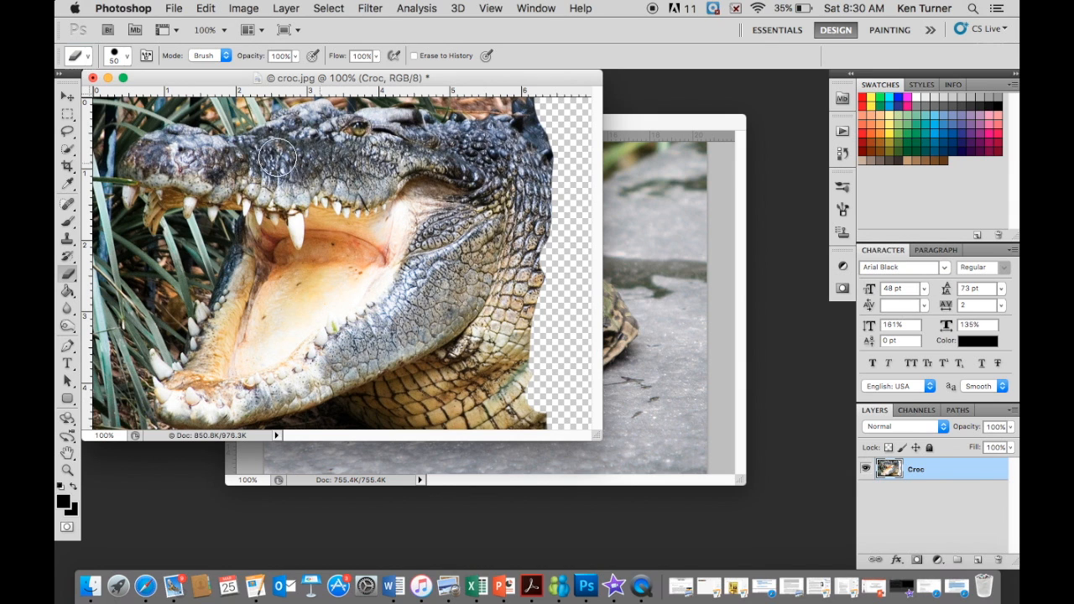
pyautogui.click(524, 336)
pyautogui.moveTo(525, 336); pyautogui.dragTo(535, 316)
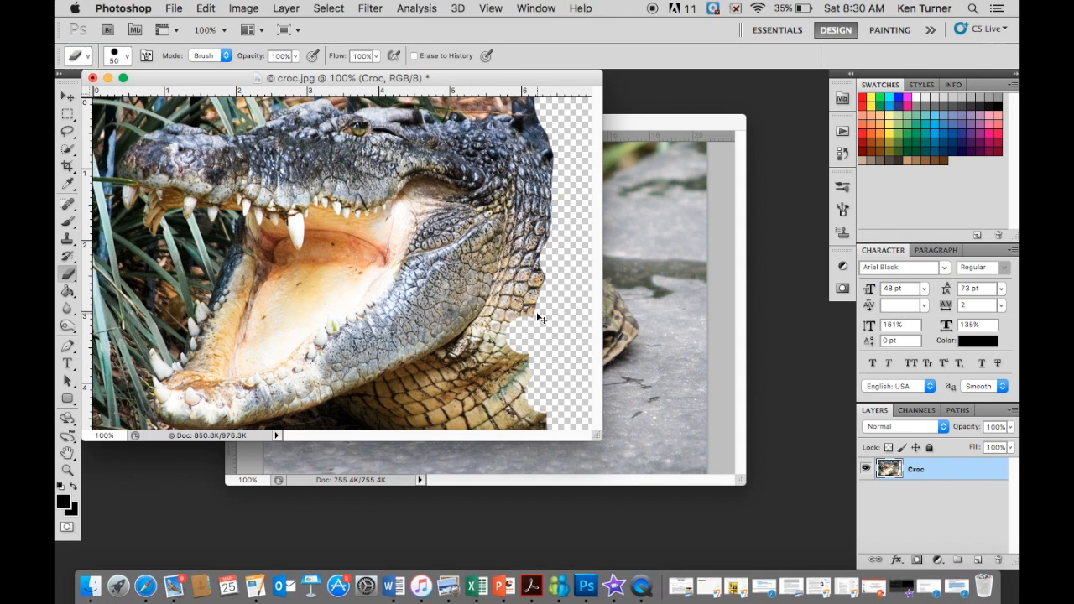
# - Set the eraser size to 60 px and erase the crocodile's neck and body behind the head and below the lower jaw
pyautogui.press('[')
pyautogui.press('[')
pyautogui.press('[')
pyautogui.press('[')
pyautogui.press(']')
pyautogui.press(']')
pyautogui.press(']')
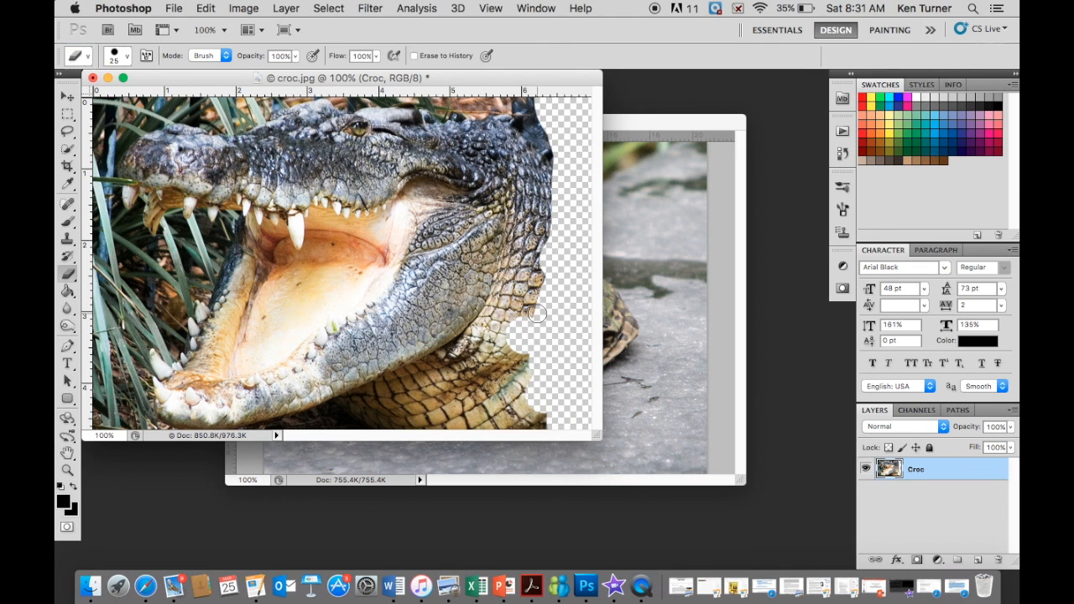
pyautogui.press(']')
pyautogui.press(']')
pyautogui.press(']')
pyautogui.press(']')
pyautogui.press(']')
pyautogui.press(']')
pyautogui.press('[')
pyautogui.press('[')
pyautogui.press('[')
pyautogui.press('[')
pyautogui.press('[')
pyautogui.press(']')
pyautogui.press(']')
pyautogui.press(']')
pyautogui.press(']')
pyautogui.press(']')
pyautogui.press(']')
pyautogui.press(']')
pyautogui.press(']')
pyautogui.press(']')
pyautogui.press(']')
pyautogui.moveTo(537, 315)
pyautogui.mouseDown()
pyautogui.moveTo(487, 404)
pyautogui.moveTo(540, 415)
pyautogui.moveTo(528, 385)
pyautogui.mouseUp()
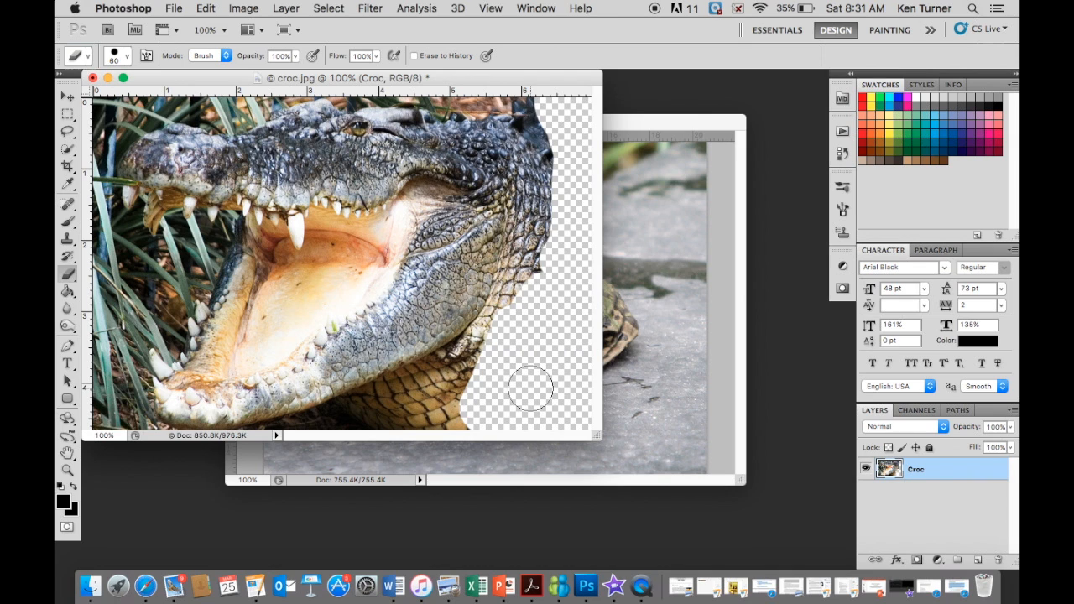
pyautogui.moveTo(530, 387)
pyautogui.mouseDown()
pyautogui.moveTo(489, 411)
pyautogui.moveTo(362, 424)
pyautogui.moveTo(402, 408)
pyautogui.mouseUp()
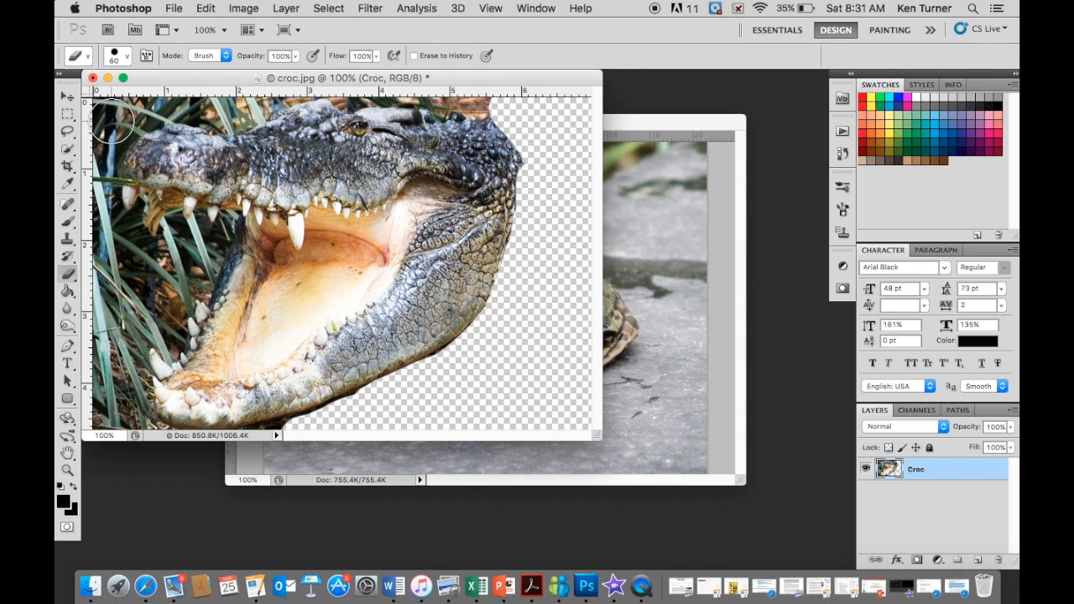
# - Erase the foliage above and in front of the snout and inside the gap between the open jaws
pyautogui.moveTo(114, 120)
pyautogui.mouseDown()
pyautogui.moveTo(181, 94)
pyautogui.moveTo(253, 98)
pyautogui.moveTo(282, 84)
pyautogui.mouseUp()
pyautogui.moveTo(88, 109)
pyautogui.mouseDown()
pyautogui.moveTo(98, 164)
pyautogui.moveTo(105, 109)
pyautogui.mouseUp()
pyautogui.moveTo(105, 180)
pyautogui.mouseDown()
pyautogui.moveTo(126, 275)
pyautogui.moveTo(90, 183)
pyautogui.mouseUp()
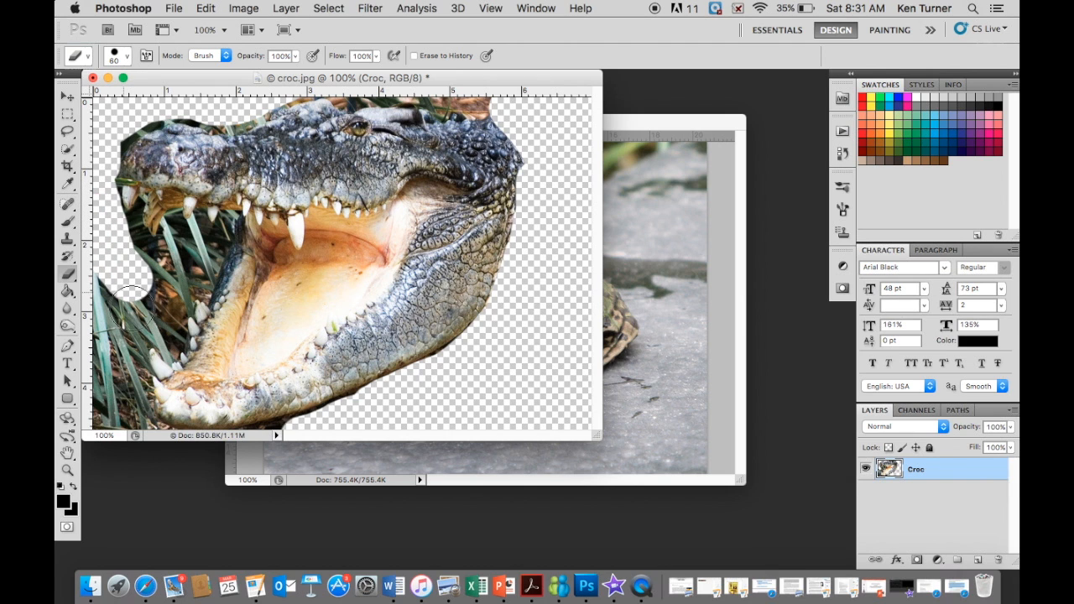
pyautogui.moveTo(137, 299)
pyautogui.mouseDown()
pyautogui.moveTo(126, 395)
pyautogui.moveTo(205, 240)
pyautogui.mouseUp()
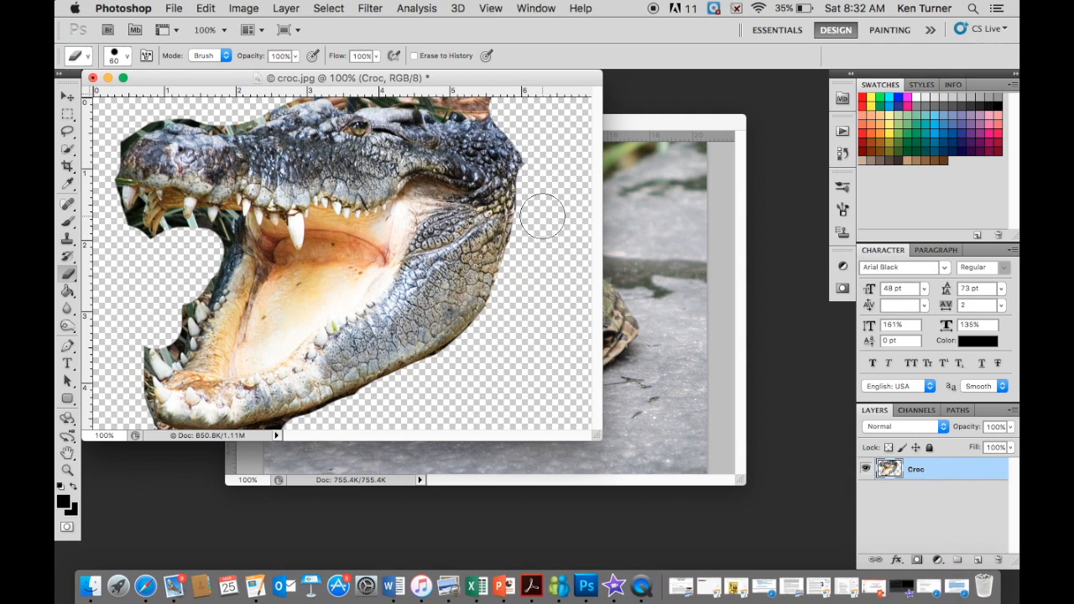
# - Reduce the eraser to 10 px and erase the remaining background along the top of the crocodile's head
pyautogui.press('[')
pyautogui.press('[')
pyautogui.press('[')
pyautogui.press('[')
pyautogui.press('[')
pyautogui.press('super+equal')
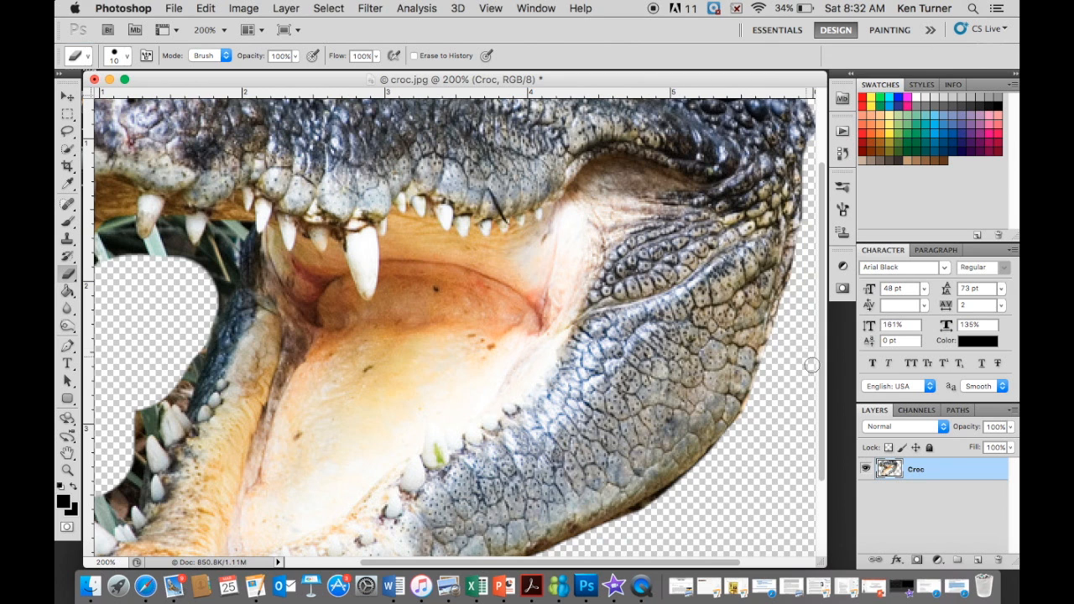
pyautogui.scroll(5, 824, 378)
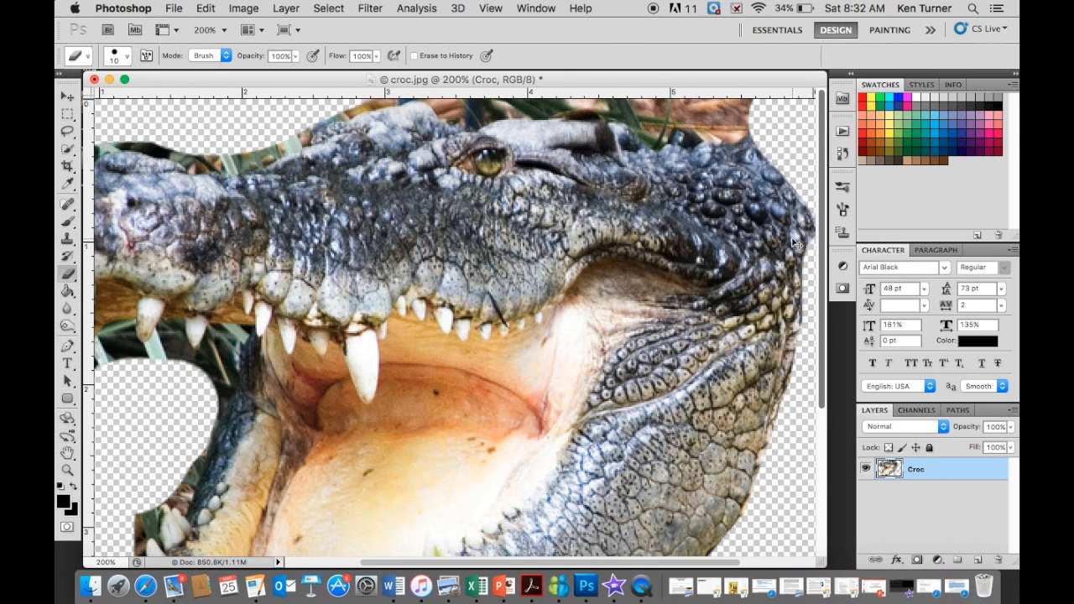
pyautogui.press('super+minus')
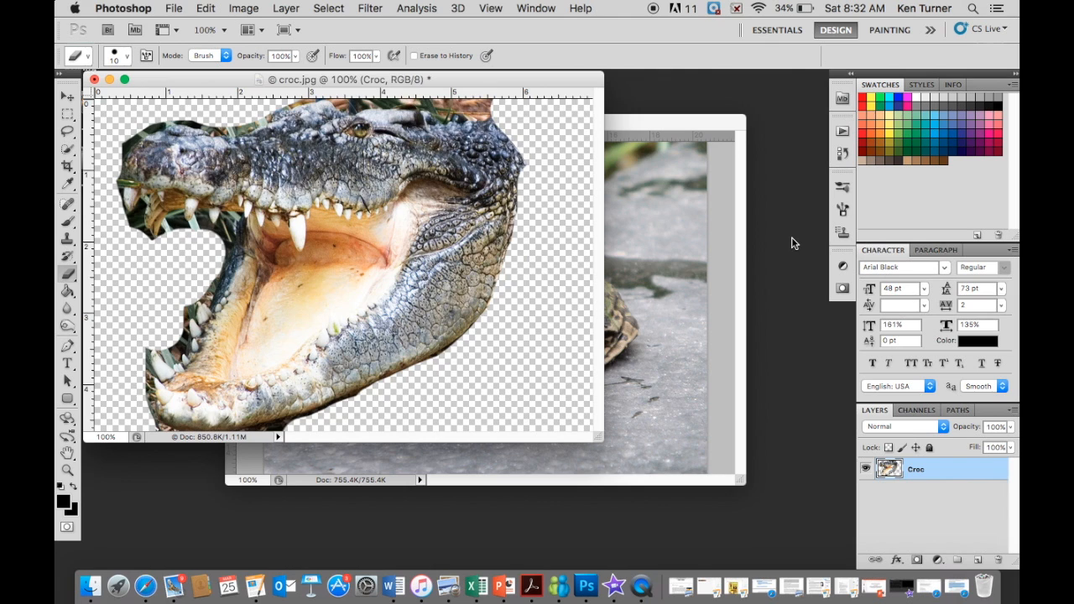
pyautogui.press('super+plus')
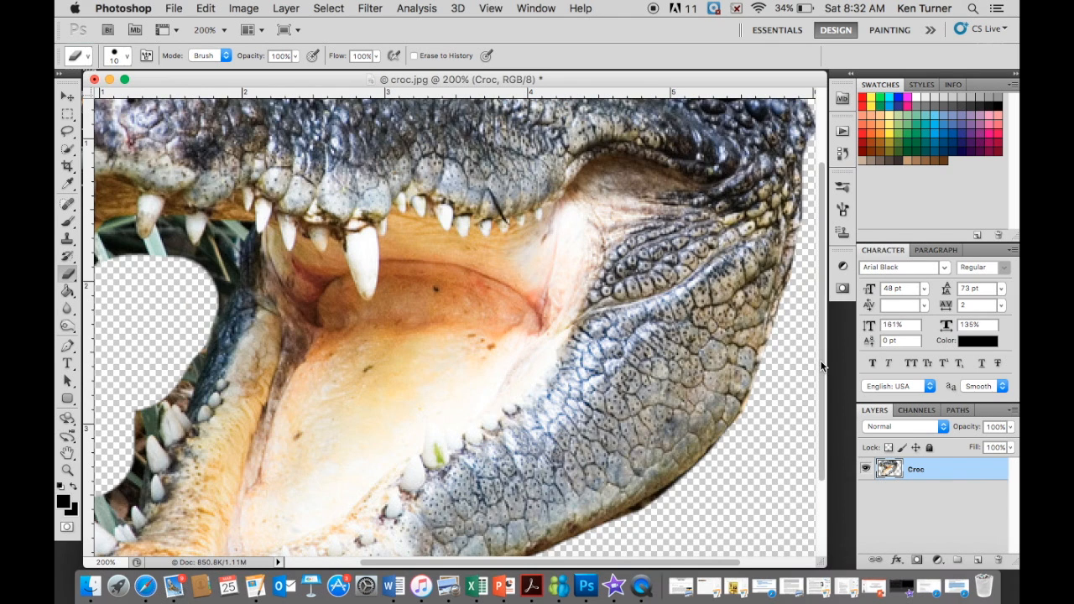
pyautogui.scroll(5, 821, 366)
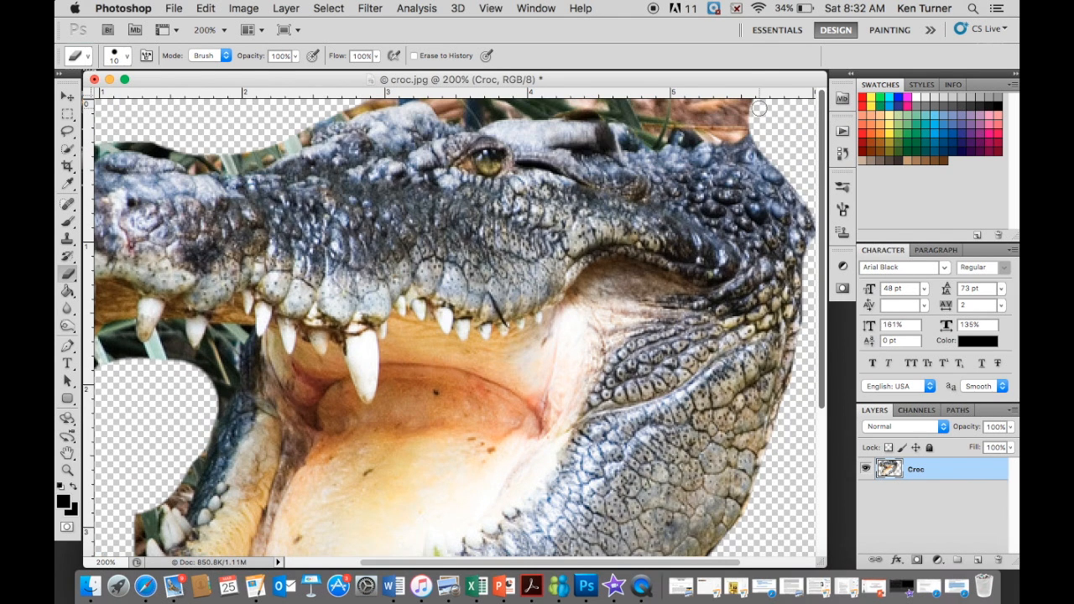
pyautogui.moveTo(756, 107); pyautogui.dragTo(710, 98)
pyautogui.moveTo(645, 111)
pyautogui.mouseDown()
pyautogui.moveTo(687, 143)
pyautogui.moveTo(703, 127)
pyautogui.moveTo(716, 133)
pyautogui.moveTo(696, 136)
pyautogui.moveTo(751, 131)
pyautogui.moveTo(745, 116)
pyautogui.moveTo(665, 118)
pyautogui.moveTo(664, 102)
pyautogui.moveTo(606, 119)
pyautogui.moveTo(336, 115)
pyautogui.moveTo(478, 101)
pyautogui.moveTo(152, 150)
pyautogui.moveTo(332, 131)
pyautogui.mouseUp()
# - Erase the leftover foliage closely around the top and tip of the crocodile's snout
pyautogui.moveTo(678, 562); pyautogui.dragTo(579, 562)
pyautogui.moveTo(146, 211); pyautogui.dragTo(279, 149)
pyautogui.moveTo(155, 174)
pyautogui.mouseDown()
pyautogui.moveTo(149, 191)
pyautogui.moveTo(216, 145)
pyautogui.moveTo(149, 204)
pyautogui.mouseUp()
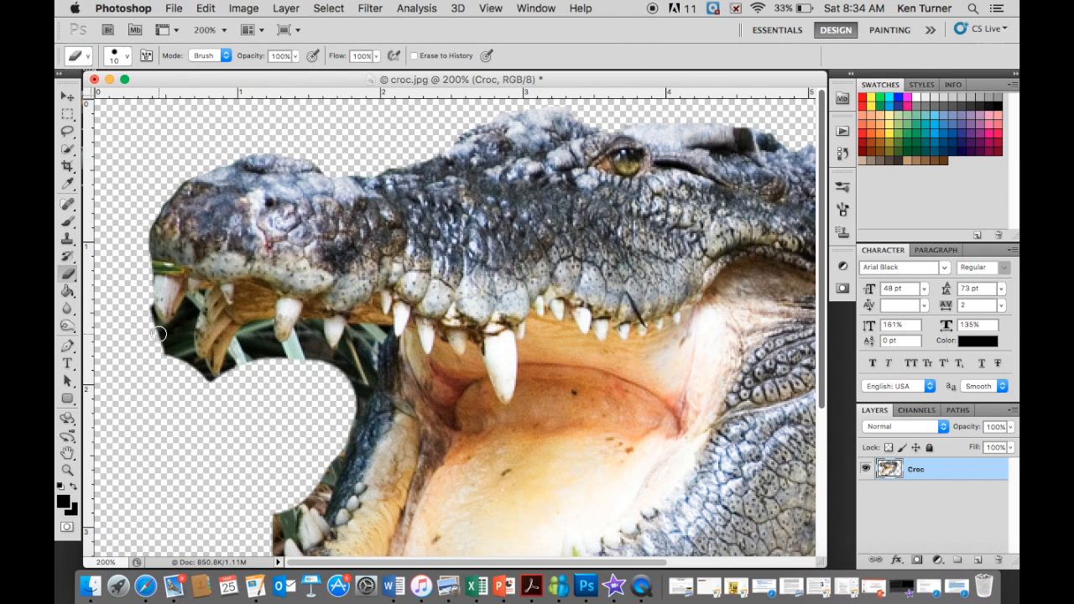
# - Erase the remaining foliage around the crocodile's upper front teeth and inside the gap between the open jaws
pyautogui.moveTo(162, 333); pyautogui.dragTo(145, 303)
pyautogui.moveTo(165, 341)
pyautogui.mouseDown()
pyautogui.moveTo(190, 361)
pyautogui.moveTo(171, 329)
pyautogui.moveTo(227, 384)
pyautogui.mouseUp()
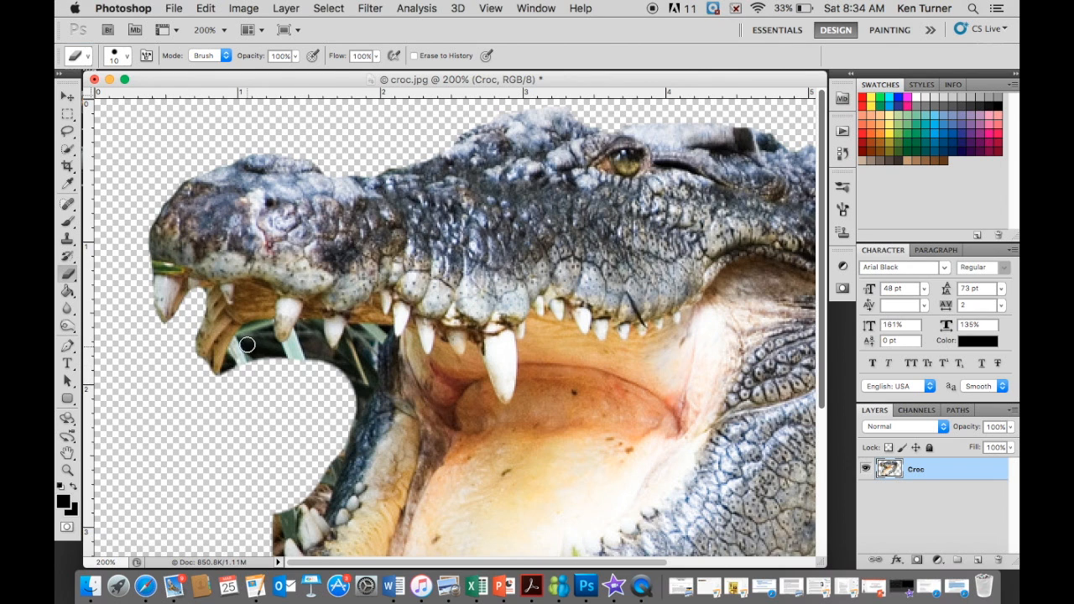
pyautogui.moveTo(246, 331)
pyautogui.mouseDown()
pyautogui.moveTo(230, 375)
pyautogui.moveTo(249, 344)
pyautogui.moveTo(259, 359)
pyautogui.moveTo(254, 334)
pyautogui.moveTo(273, 357)
pyautogui.moveTo(282, 357)
pyautogui.moveTo(262, 341)
pyautogui.moveTo(274, 349)
pyautogui.moveTo(304, 331)
pyautogui.moveTo(358, 358)
pyautogui.moveTo(328, 481)
pyautogui.mouseUp()
# - Reduce the eraser to 9 px and erase the background around the rear teeth on the lower jaw's far side
pyautogui.press('[')
pyautogui.scroll(-5, 279, 305)
pyautogui.moveTo(274, 318); pyautogui.dragTo(278, 327)
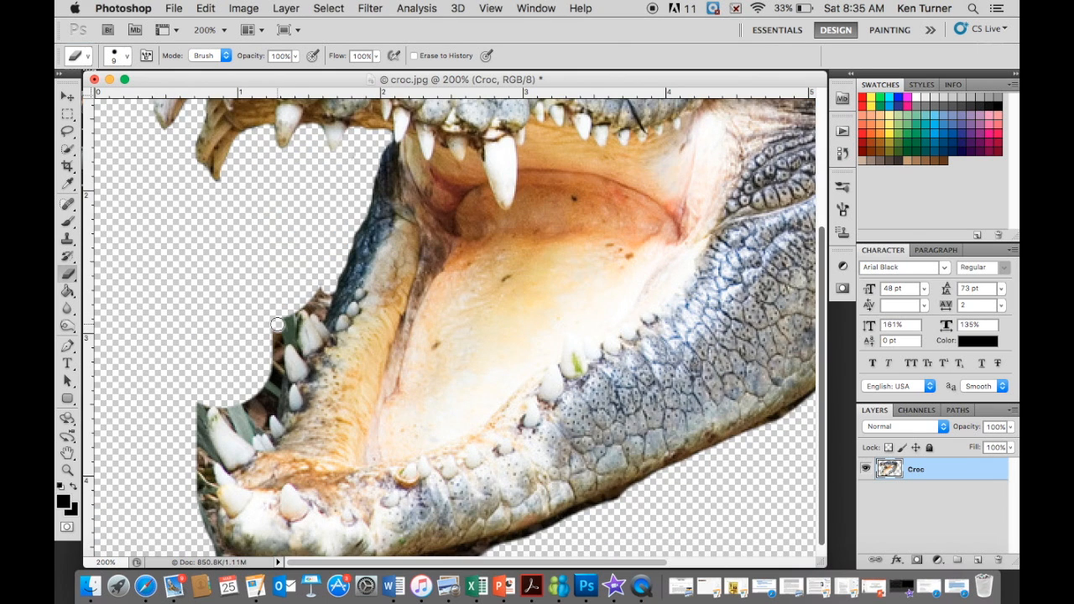
pyautogui.moveTo(269, 323)
pyautogui.mouseDown()
pyautogui.moveTo(291, 334)
pyautogui.moveTo(293, 316)
pyautogui.moveTo(323, 295)
pyautogui.mouseUp()
pyautogui.moveTo(276, 377)
pyautogui.mouseDown()
pyautogui.moveTo(284, 332)
pyautogui.moveTo(324, 312)
pyautogui.mouseUp()
# - Reduce the eraser to 6 px and erase the background around the lower jaw's front teeth and the tip of the chin
pyautogui.press('[')
pyautogui.press('[')
pyautogui.press('[')
pyautogui.moveTo(280, 384)
pyautogui.mouseDown()
pyautogui.moveTo(219, 404)
pyautogui.moveTo(263, 425)
pyautogui.moveTo(245, 411)
pyautogui.moveTo(284, 392)
pyautogui.moveTo(205, 441)
pyautogui.moveTo(214, 547)
pyautogui.mouseUp()
# - Erase the dark background remnants along the underside of the crocodile's lower jaw toward the throat
pyautogui.scroll(-1, 207, 475)
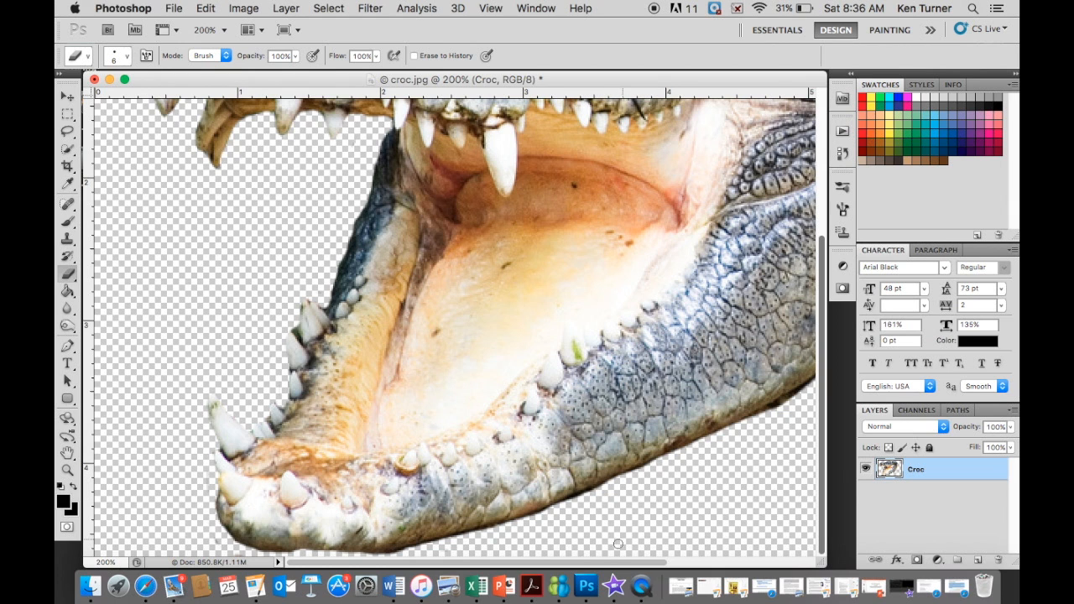
pyautogui.hscroll(5, 678, 550)
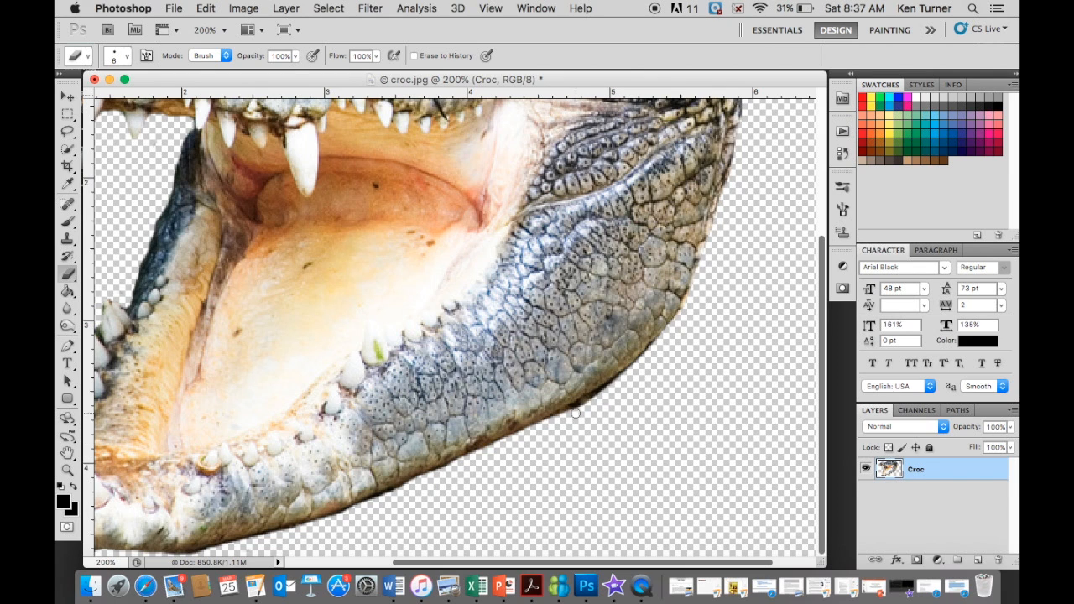
pyautogui.moveTo(557, 425); pyautogui.dragTo(631, 369)
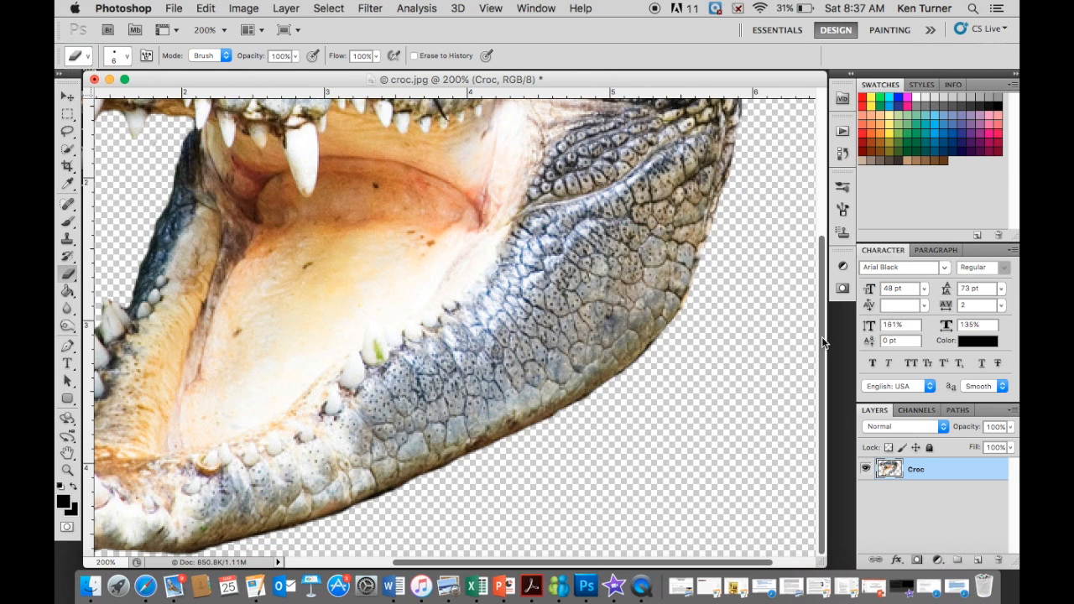
pyautogui.press('super+minus')
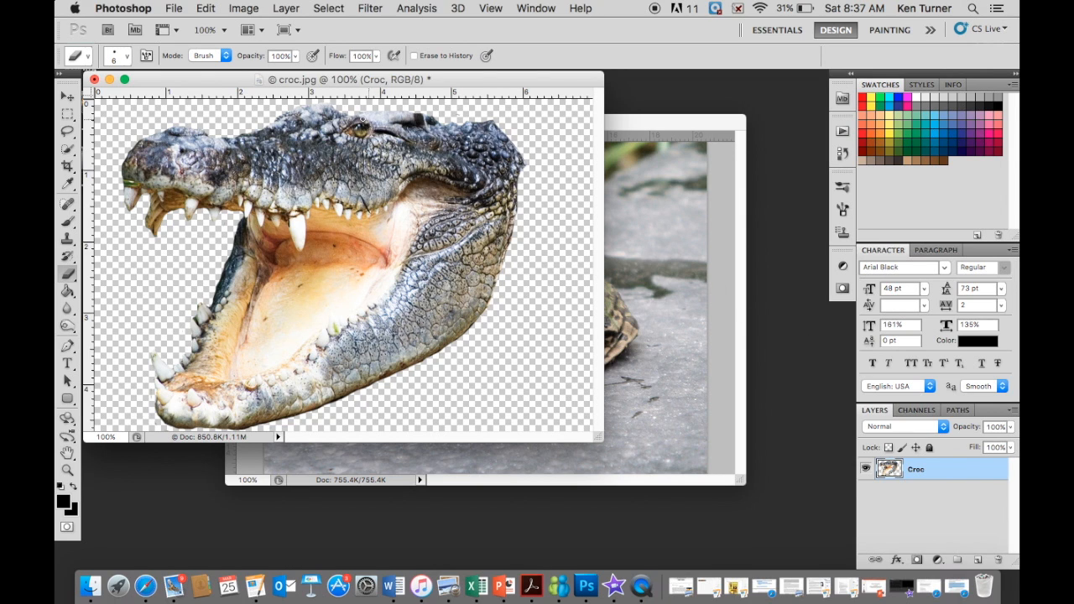
pyautogui.click(642, 127)
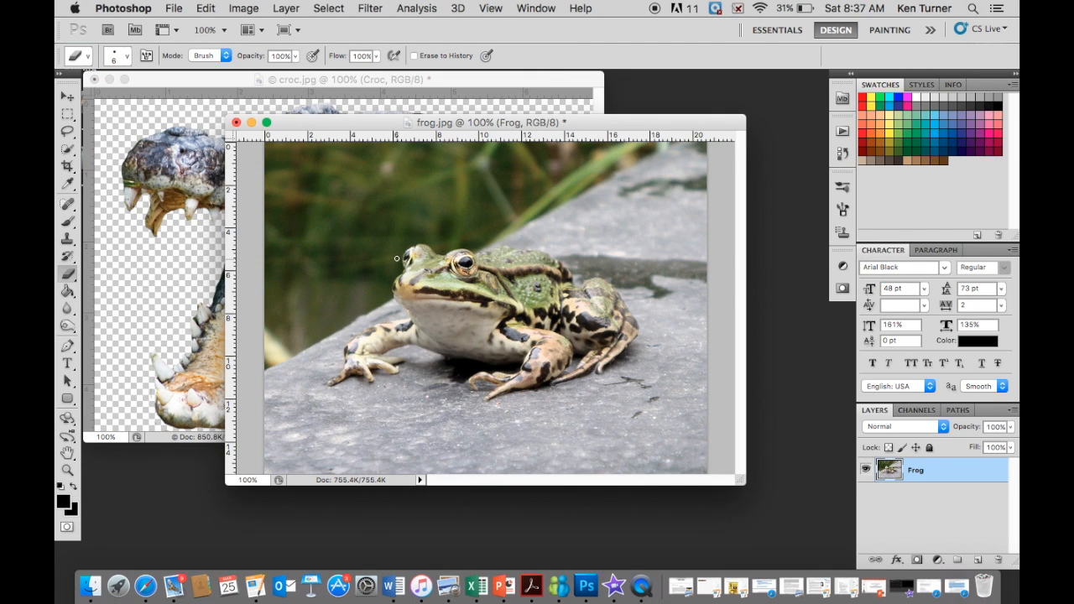
pyautogui.click(511, 77)
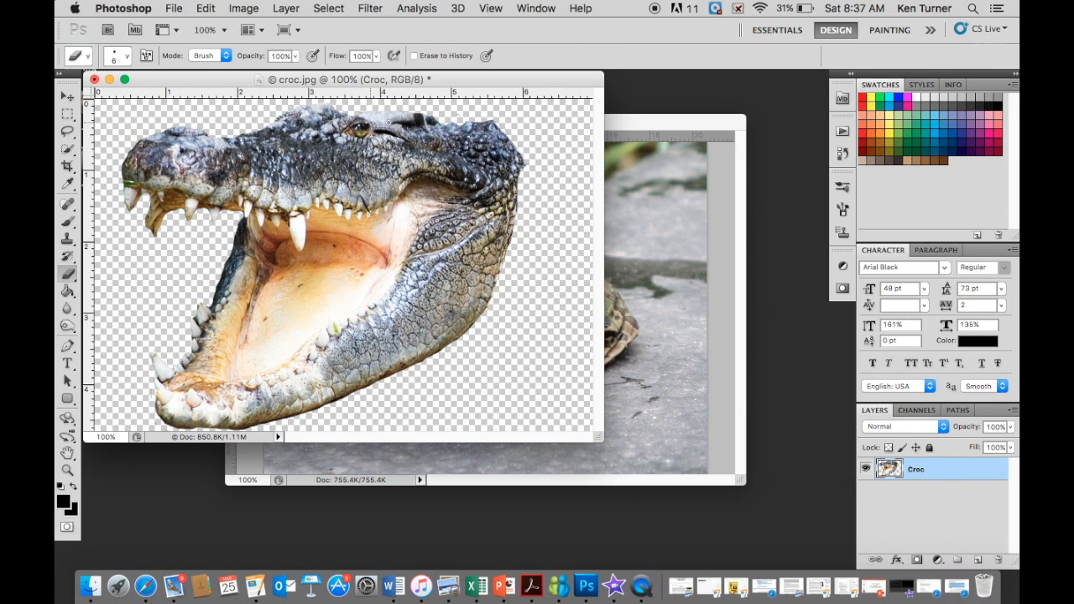
pyautogui.moveTo(351, 129); pyautogui.dragTo(362, 132)
pyautogui.press('super+z')
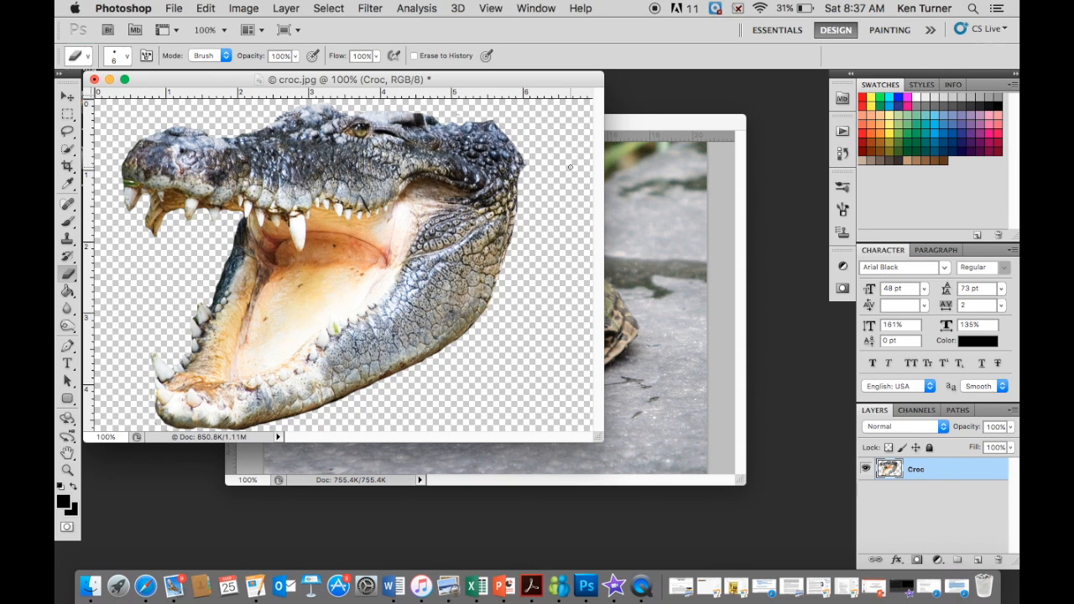
# - Cover the crocodile's eye with skin cloned from just below it, using the Clone Stamp at 45 px
pyautogui.click(68, 240)
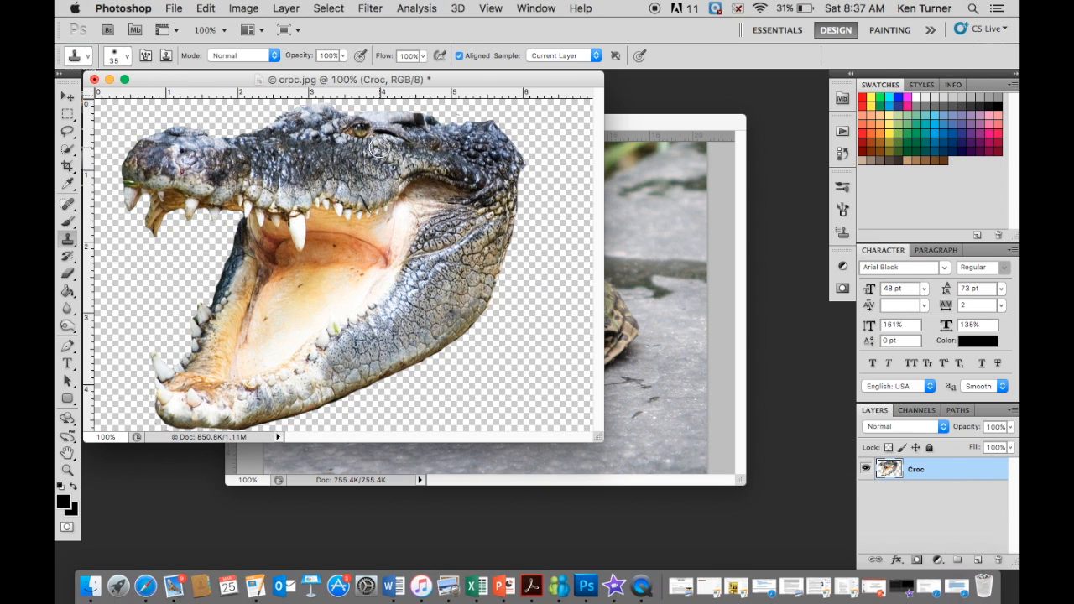
pyautogui.press(']')
pyautogui.press(']')
pyautogui.keyDown('alt'); pyautogui.click(381, 149); pyautogui.keyUp('alt')
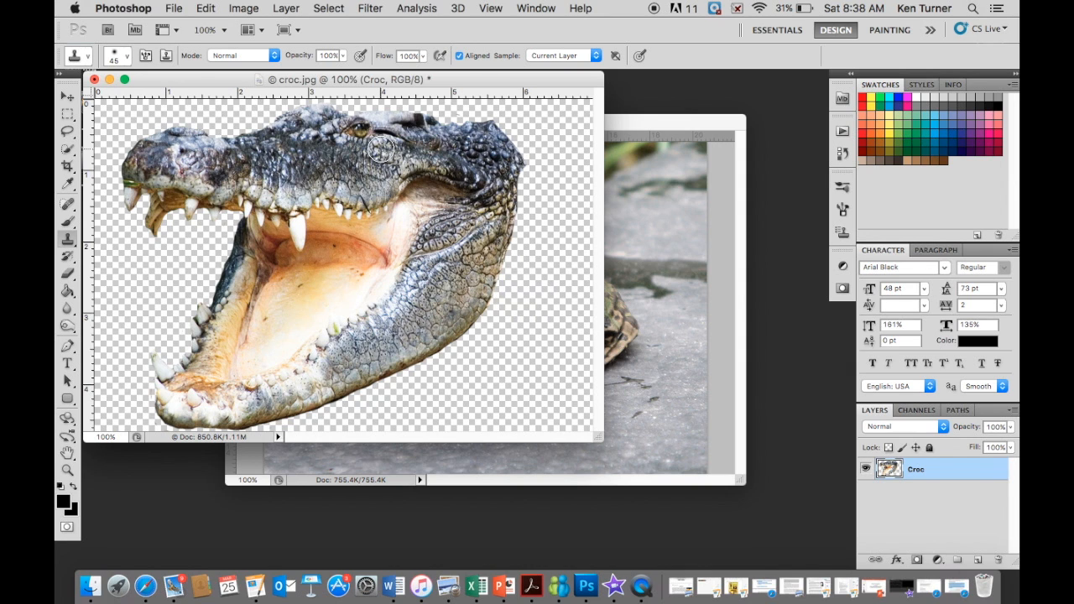
pyautogui.moveTo(380, 149); pyautogui.dragTo(358, 128)
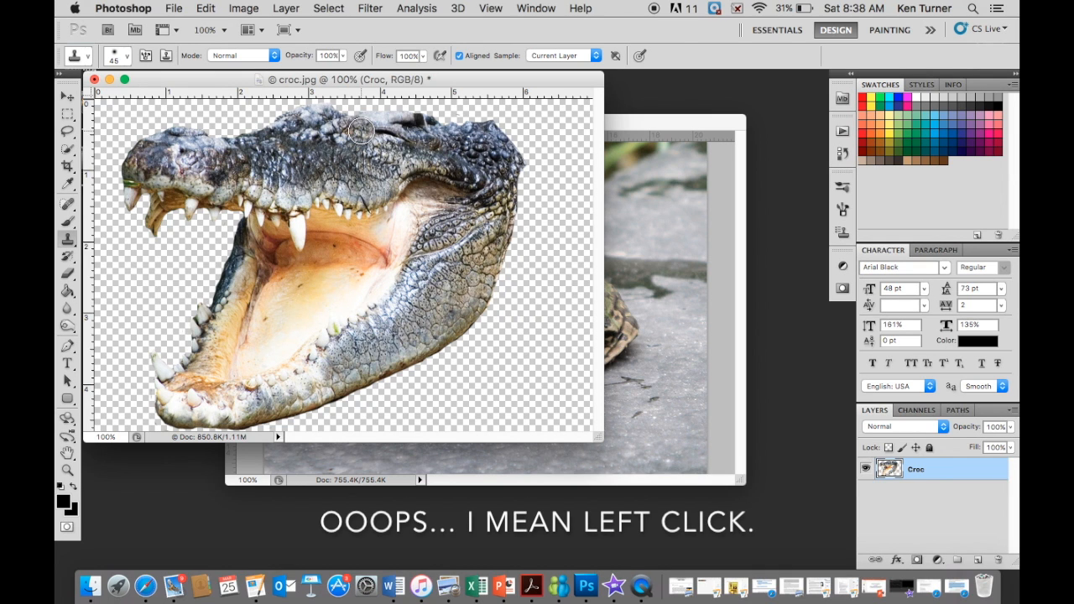
pyautogui.moveTo(415, 142); pyautogui.dragTo(424, 146)
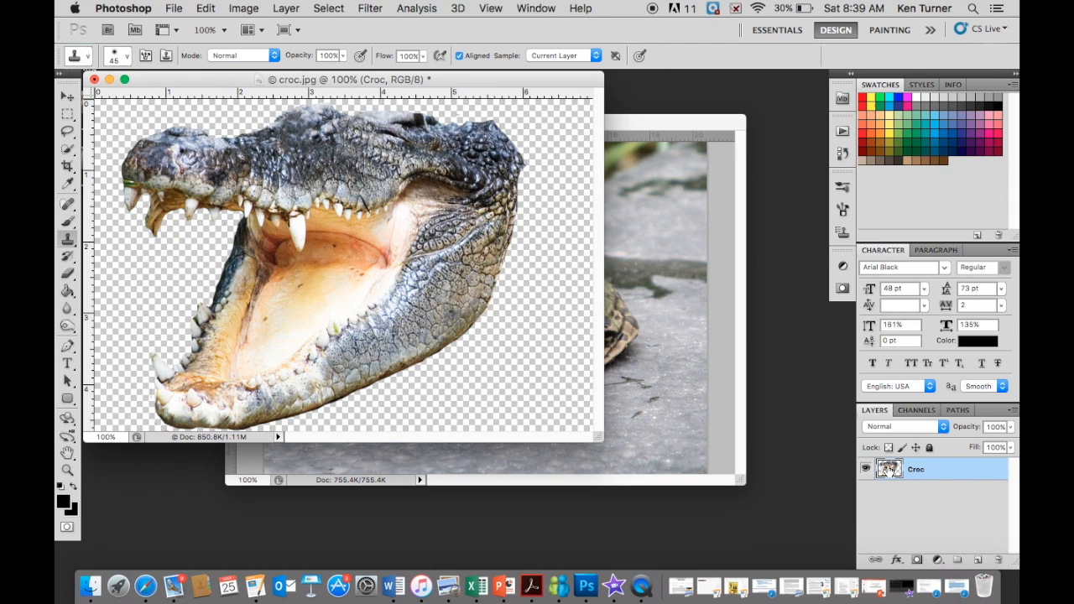
# - Copy the Croc layer into frog.jpg and move the head so that it fits completely inside the frog photo
pyautogui.moveTo(889, 468); pyautogui.dragTo(697, 370)
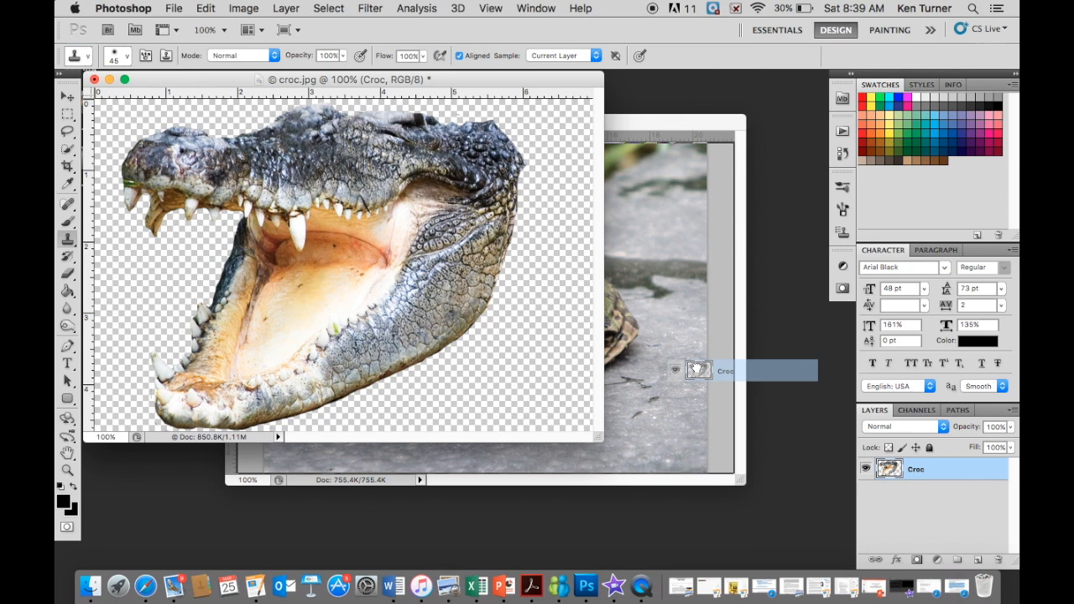
pyautogui.moveTo(698, 370); pyautogui.dragTo(659, 327)
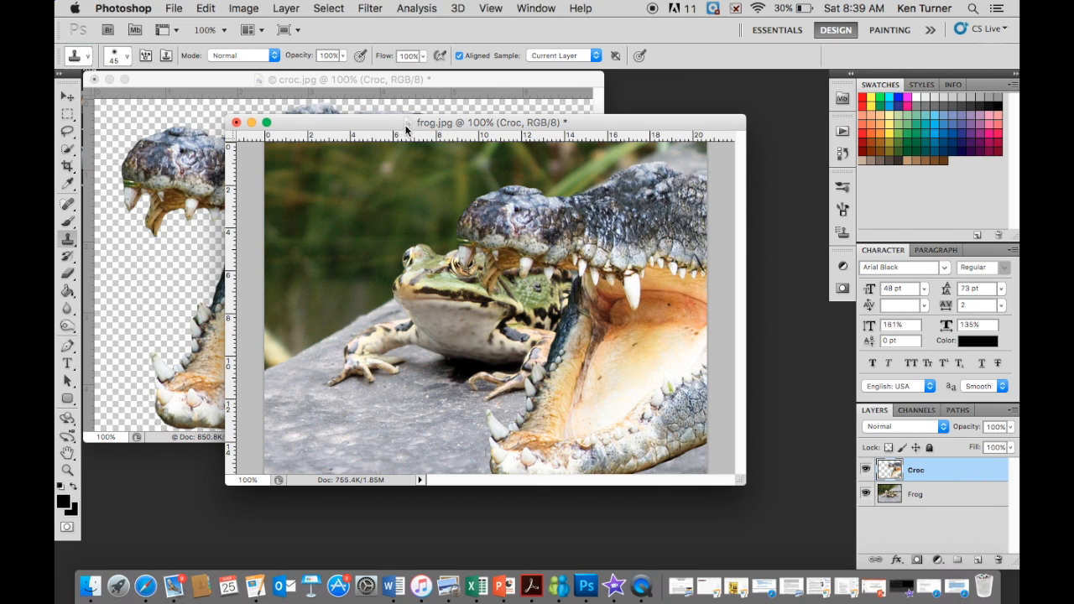
pyautogui.click(72, 99)
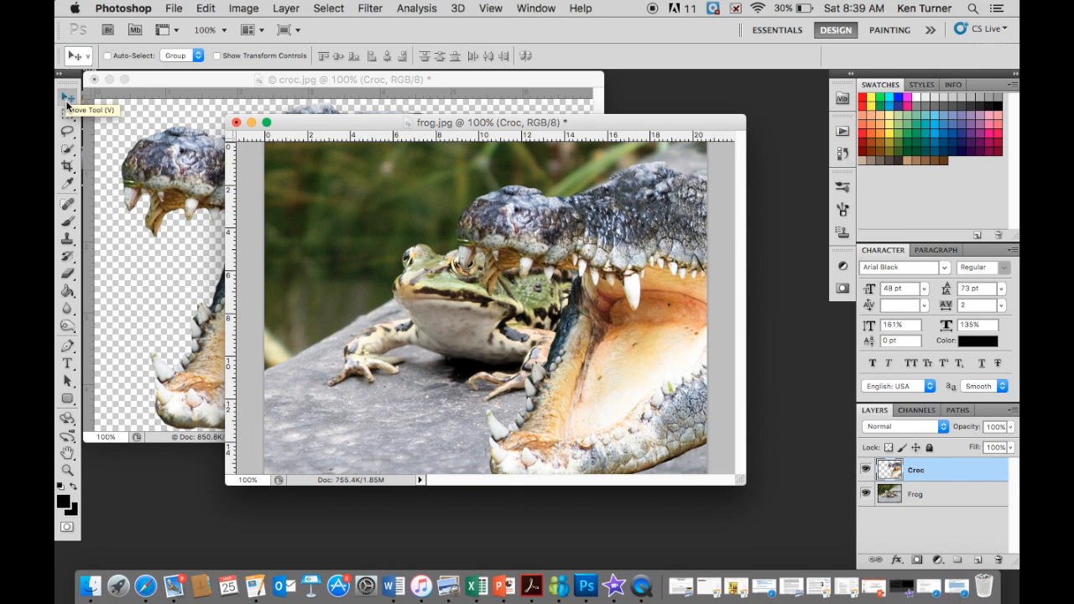
pyautogui.moveTo(604, 237); pyautogui.dragTo(463, 223)
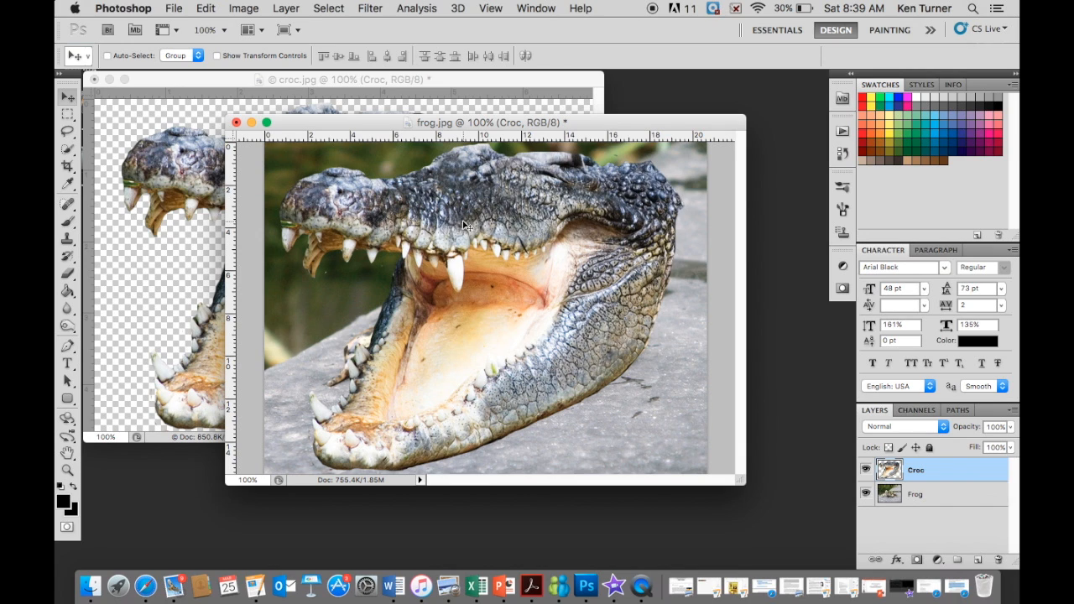
# - Free-transform the crocodile head, moving it lower in the photo and scaling it proportionally to 88.29%
pyautogui.hotkey('ctrl', 't')
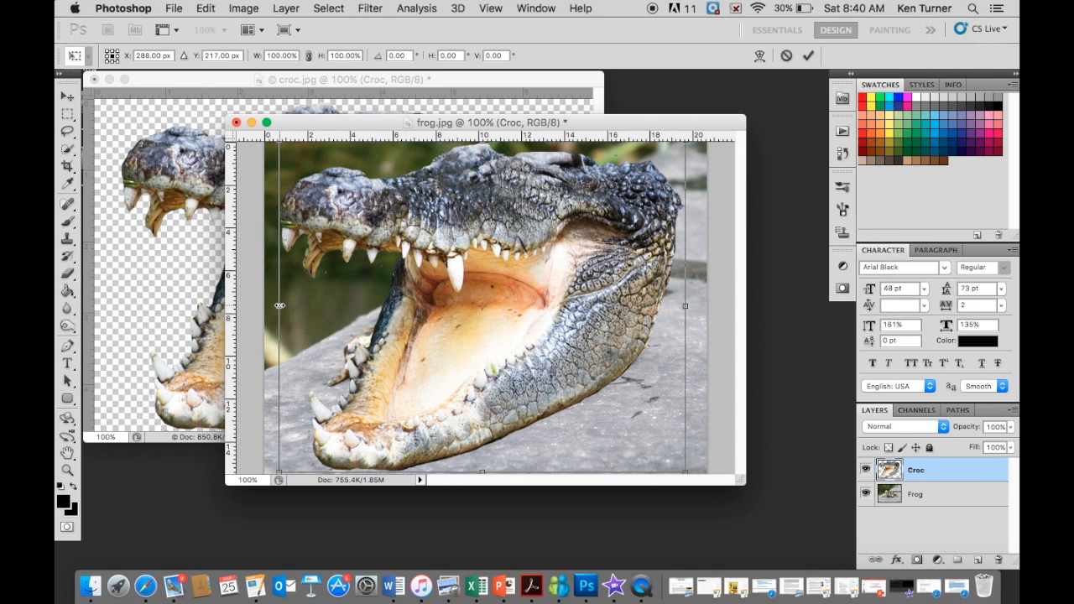
pyautogui.moveTo(514, 206); pyautogui.dragTo(504, 257)
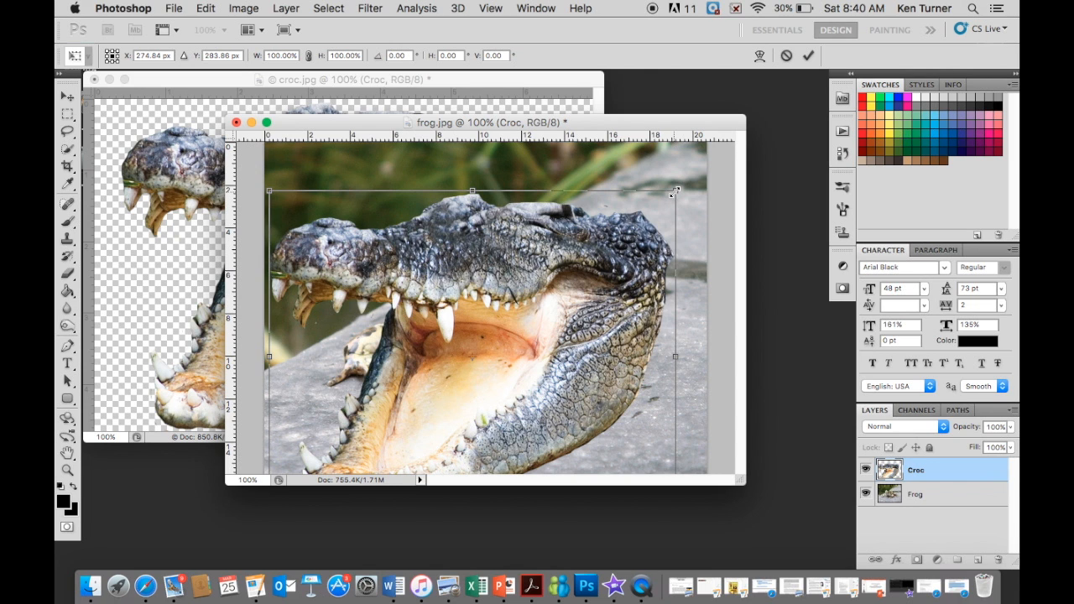
pyautogui.moveTo(675, 192); pyautogui.dragTo(645, 257)
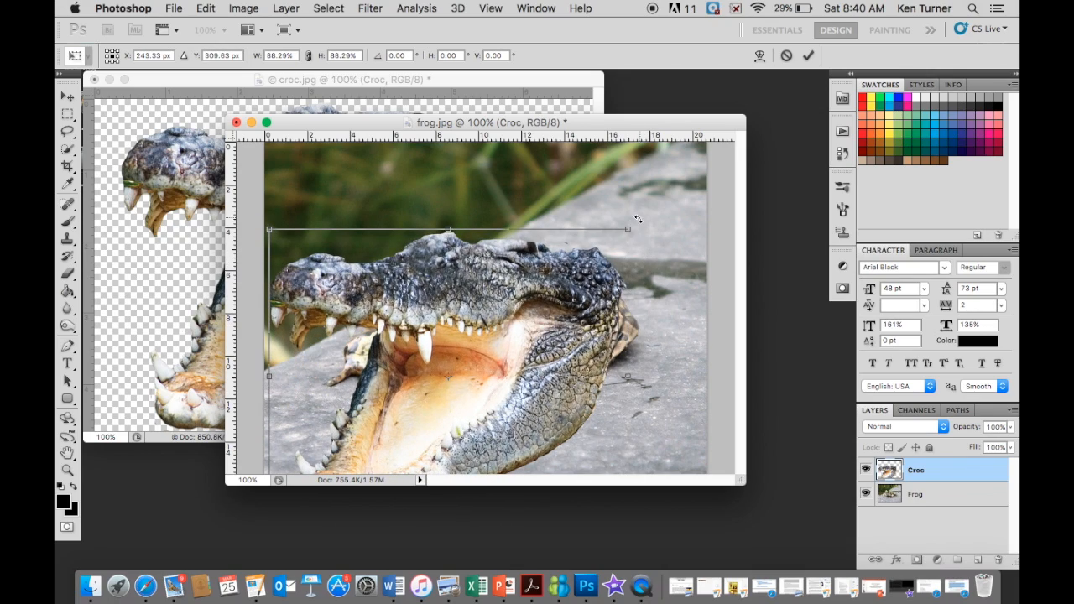
# - Try scaling the crocodile head non-proportionally to 72.66% width and 51.61% height, and undo it
pyautogui.moveTo(627, 229); pyautogui.dragTo(562, 351)
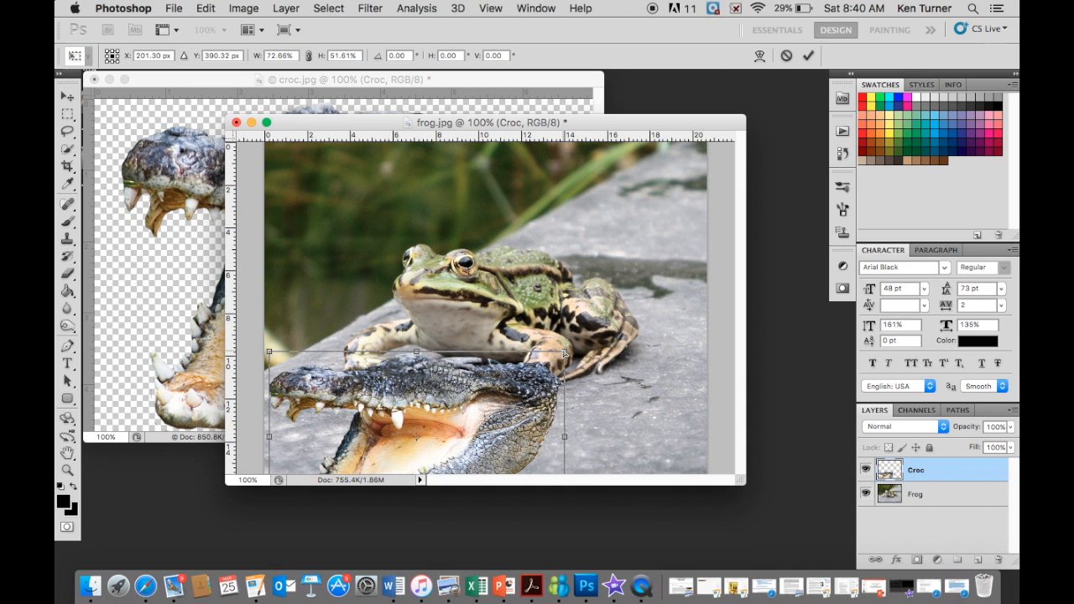
pyautogui.press('super+z')
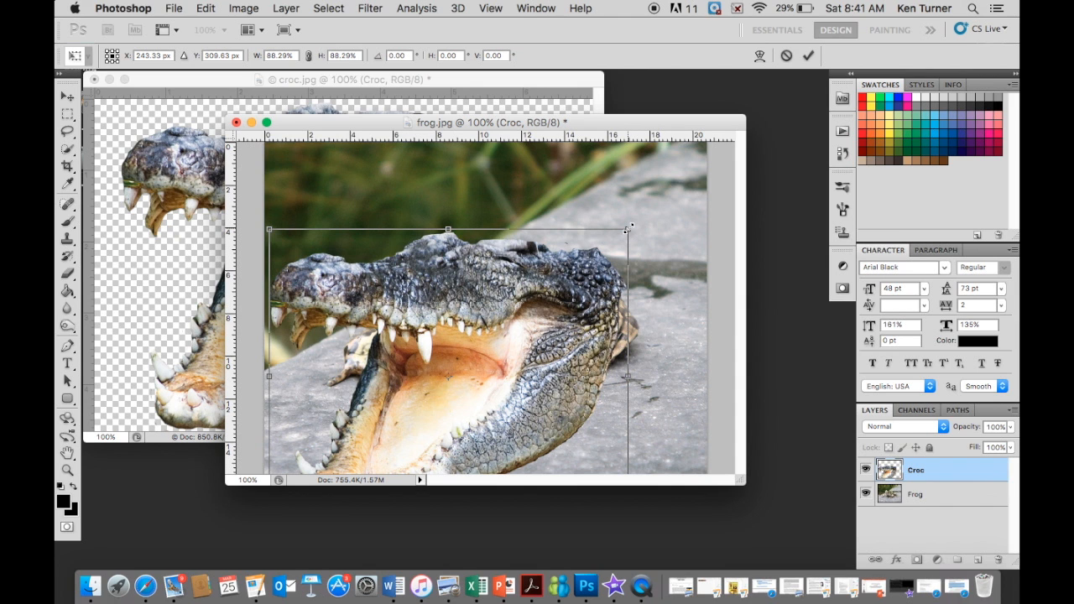
# - Scale the crocodile head proportionally to 44.81%, place it over the frog's face below the eyes, and apply the transformation
pyautogui.moveTo(628, 228); pyautogui.dragTo(476, 354)
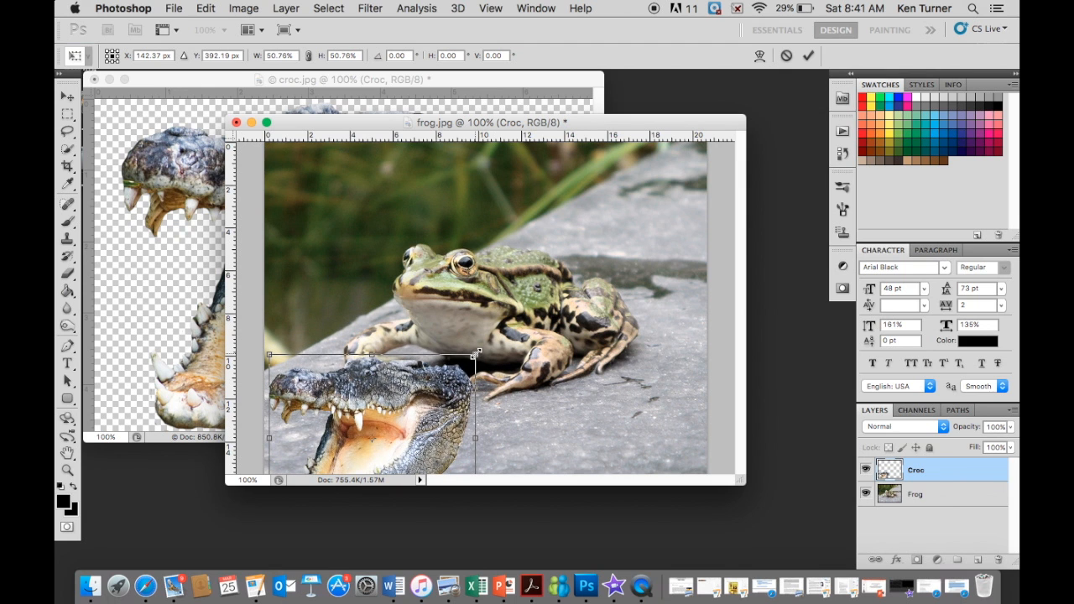
pyautogui.moveTo(426, 421); pyautogui.dragTo(454, 334)
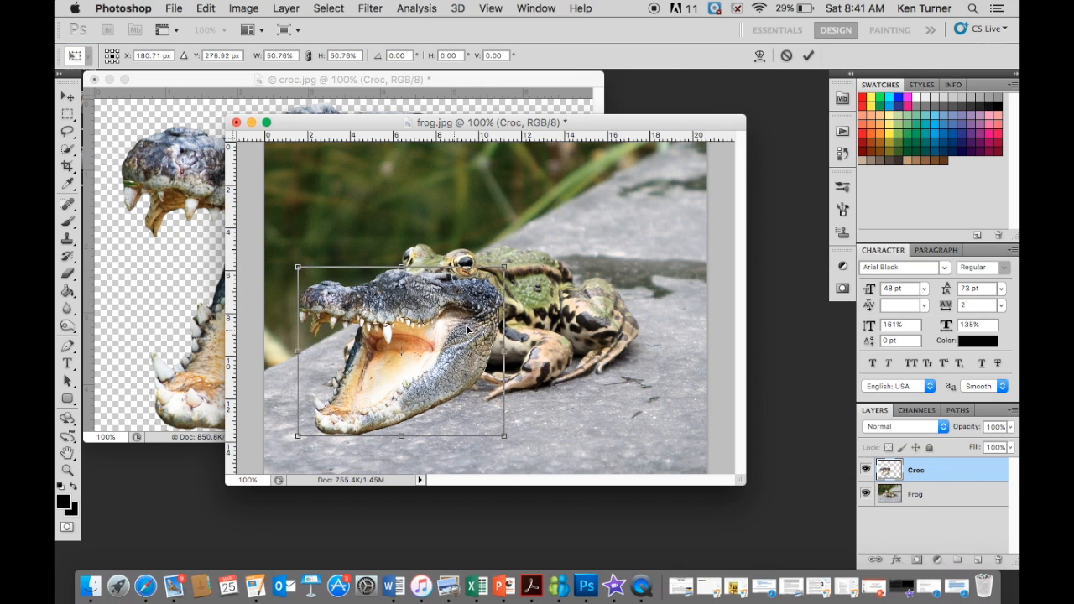
pyautogui.moveTo(505, 266); pyautogui.dragTo(481, 287)
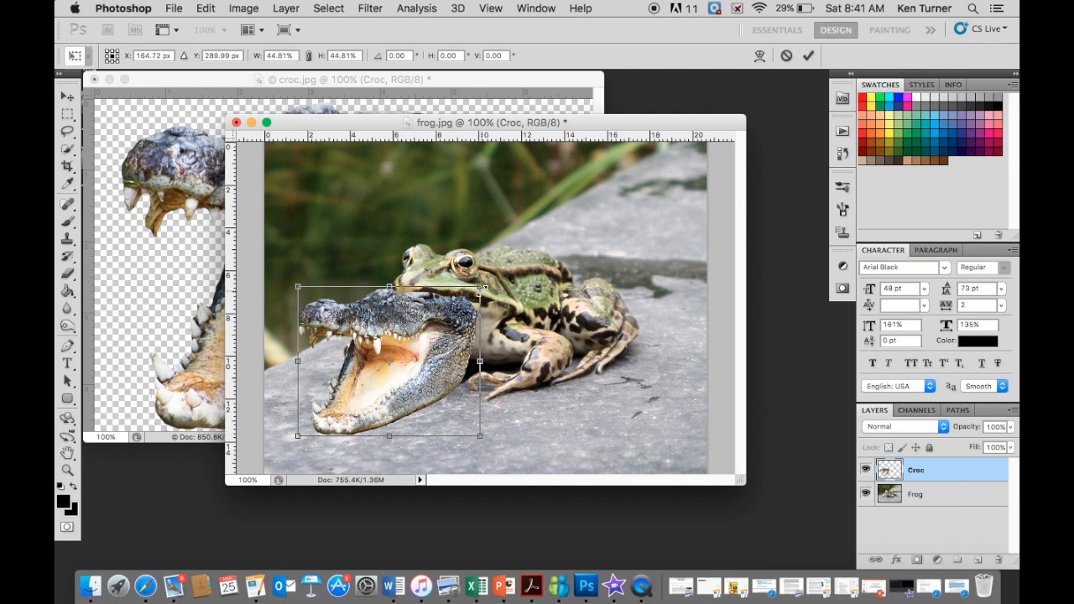
pyautogui.moveTo(428, 380); pyautogui.dragTo(451, 356)
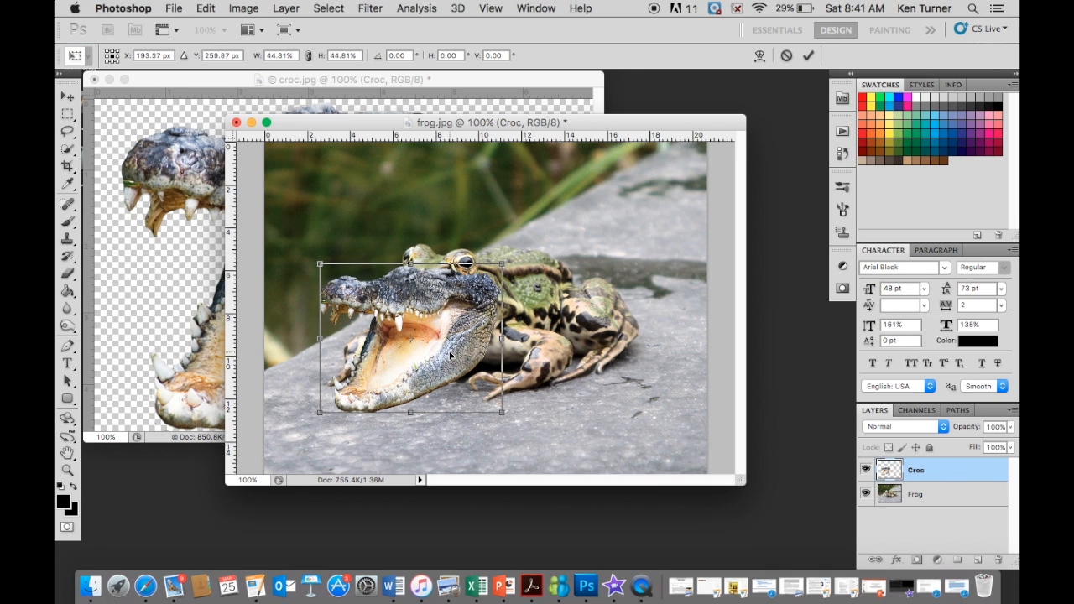
pyautogui.moveTo(450, 356); pyautogui.dragTo(451, 355)
pyautogui.press('Return')
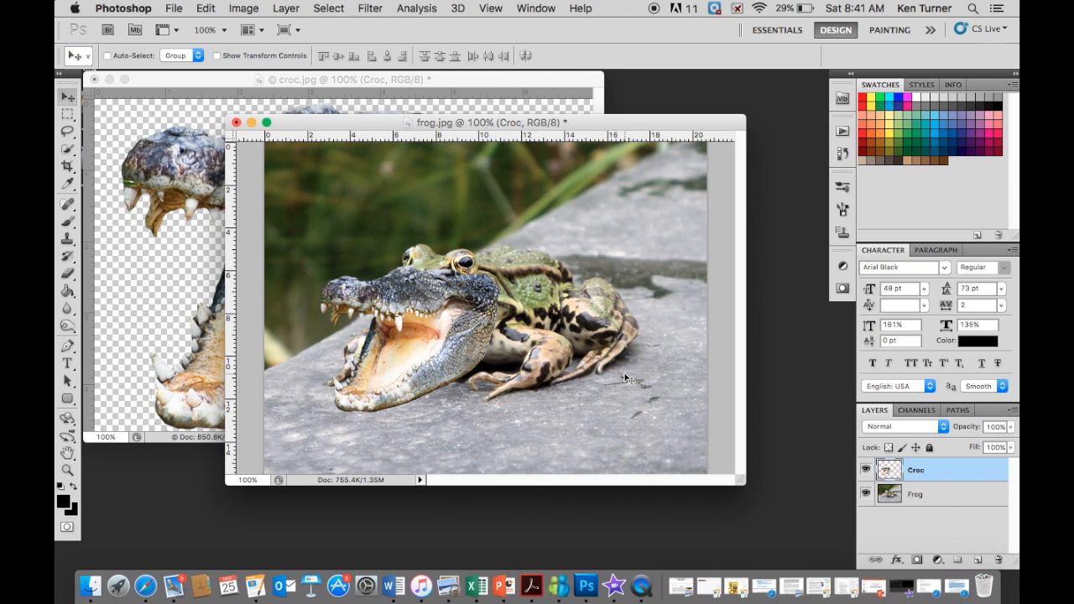
# - Move the crocodile head off the frog and back, fitting it over the frog's face just below both eyes
pyautogui.moveTo(453, 323); pyautogui.dragTo(434, 309)
pyautogui.moveTo(410, 299); pyautogui.dragTo(372, 365)
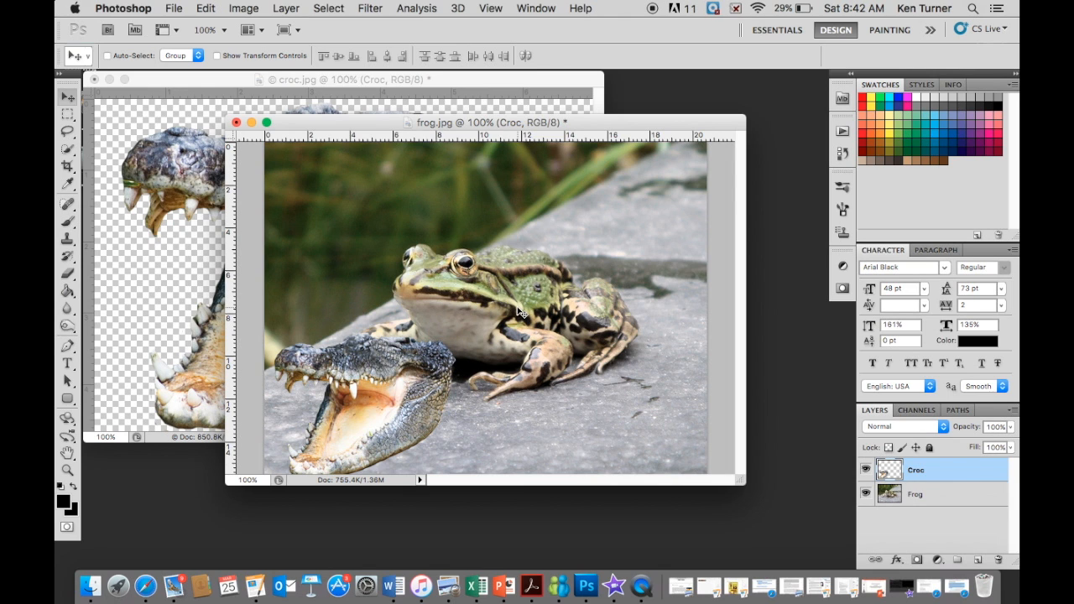
pyautogui.moveTo(416, 416); pyautogui.dragTo(464, 340)
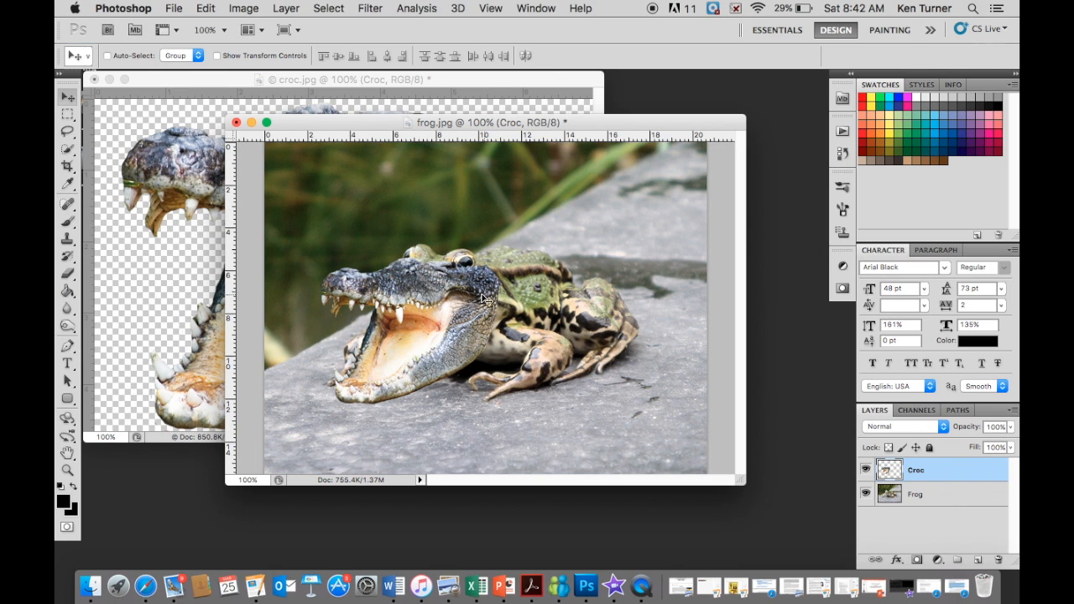
pyautogui.moveTo(451, 355)
pyautogui.mouseDown()
pyautogui.moveTo(447, 333)
pyautogui.moveTo(446, 357)
pyautogui.mouseUp()
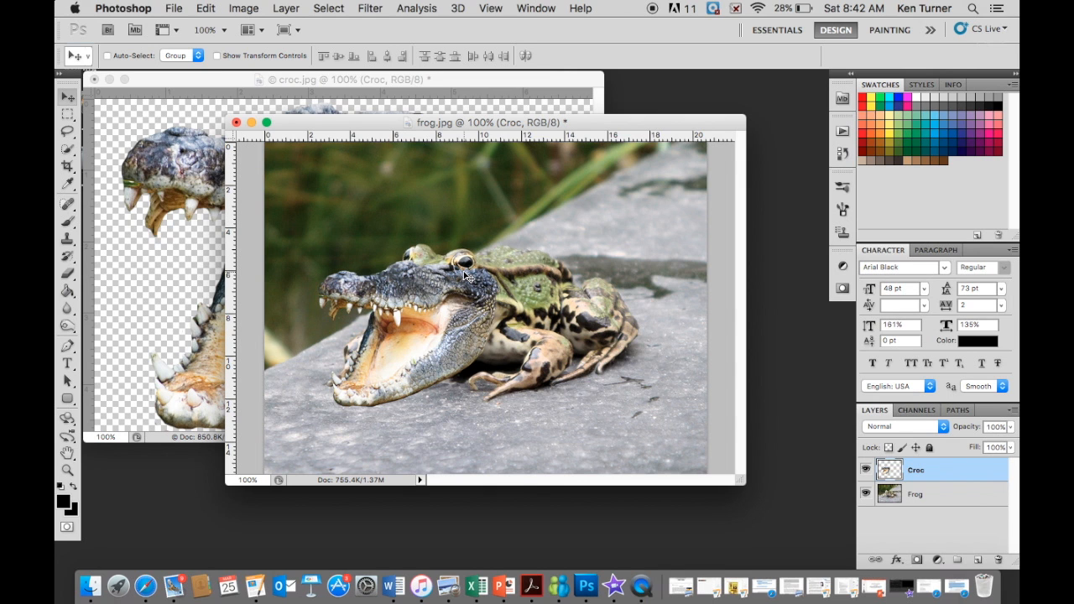
# - Choose a soft round eraser with 0% hardness for working on the crocodile head
pyautogui.press('super+equal')
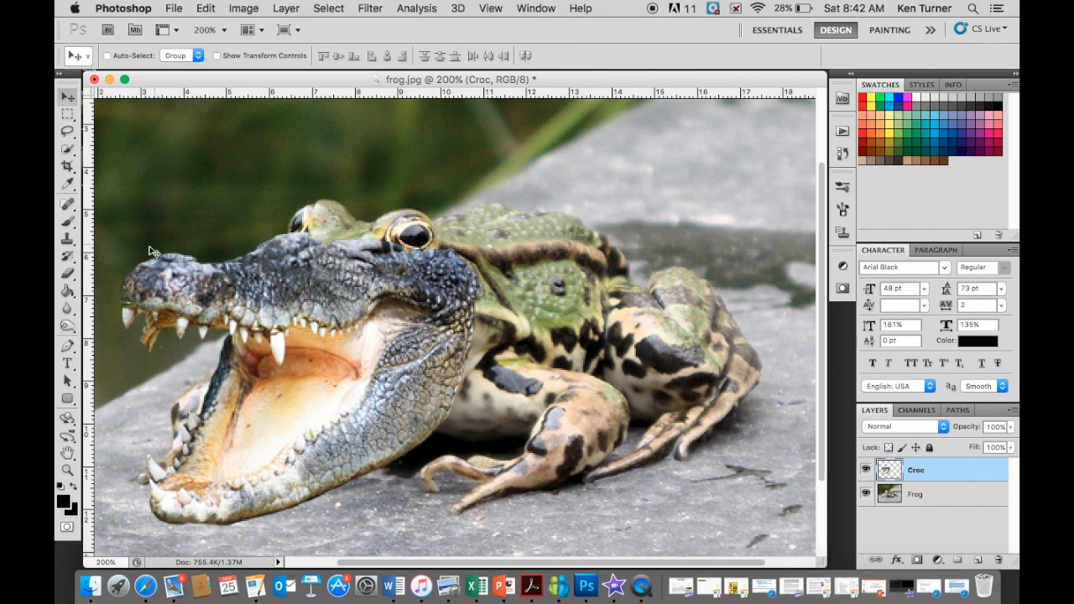
pyautogui.click(67, 274)
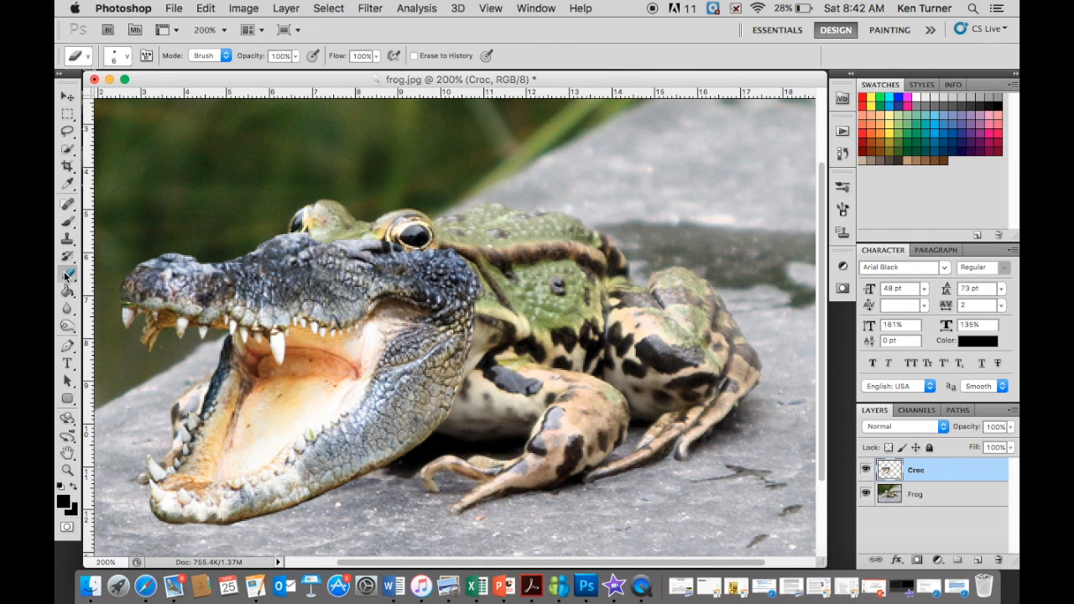
pyautogui.click(126, 56)
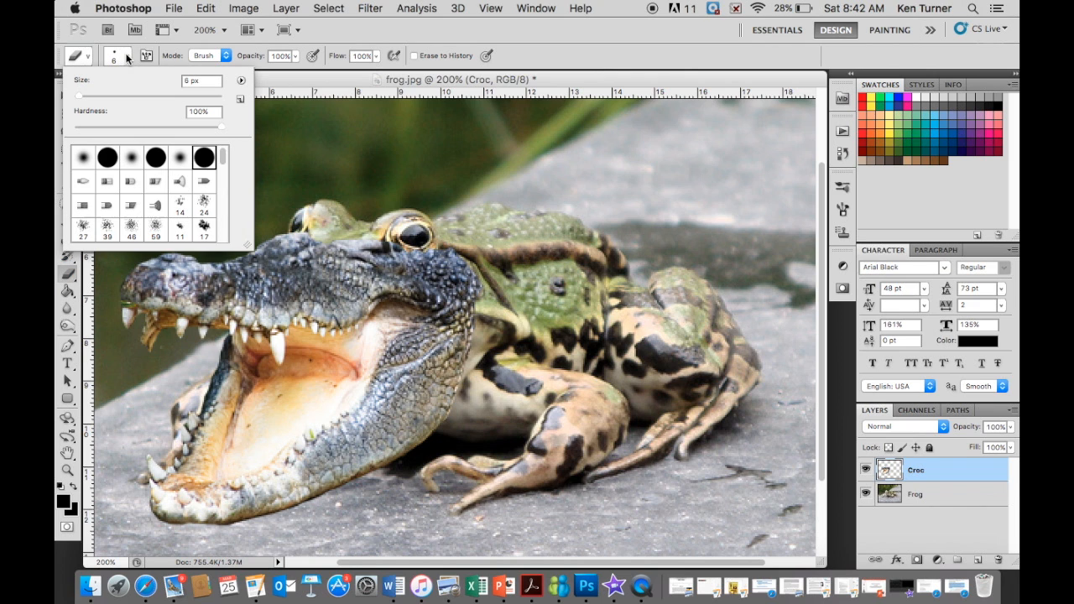
pyautogui.click(183, 158)
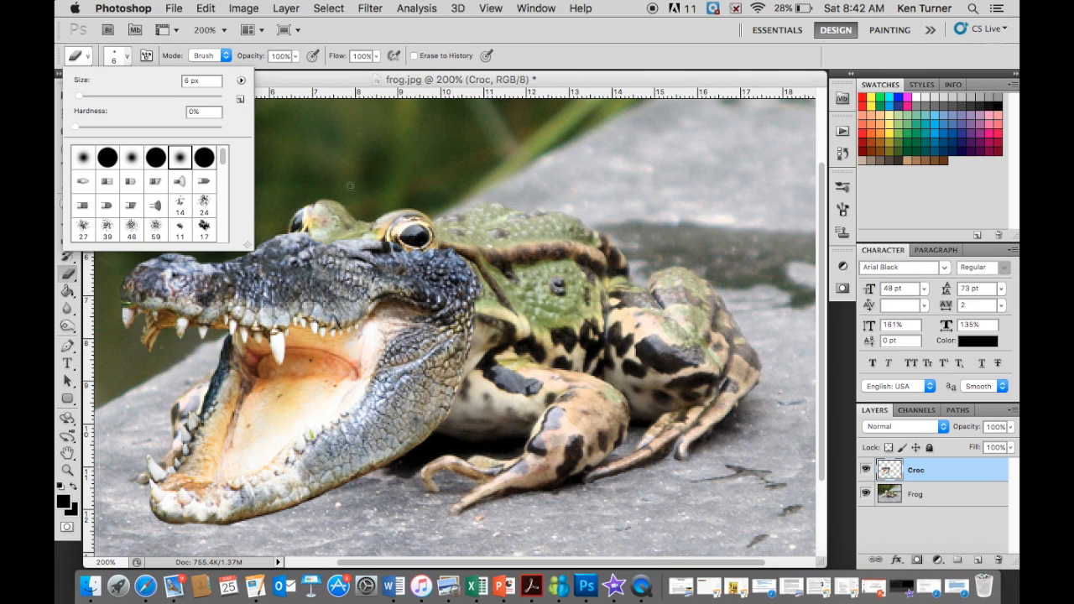
# - Try a 6 px eraser stroke across the back of the crocodile's head, and undo it
pyautogui.click(493, 293)
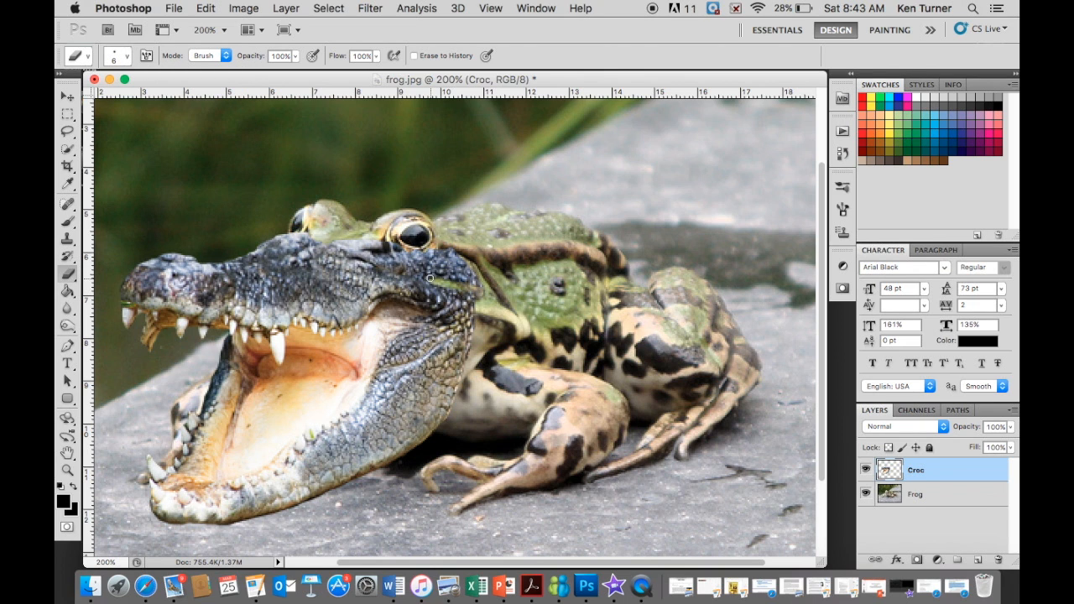
pyautogui.moveTo(475, 276)
pyautogui.mouseDown()
pyautogui.moveTo(440, 277)
pyautogui.moveTo(471, 271)
pyautogui.mouseUp()
pyautogui.press('super+z')
# - Enlarge the soft eraser brush to 40 px
pyautogui.click(124, 57)
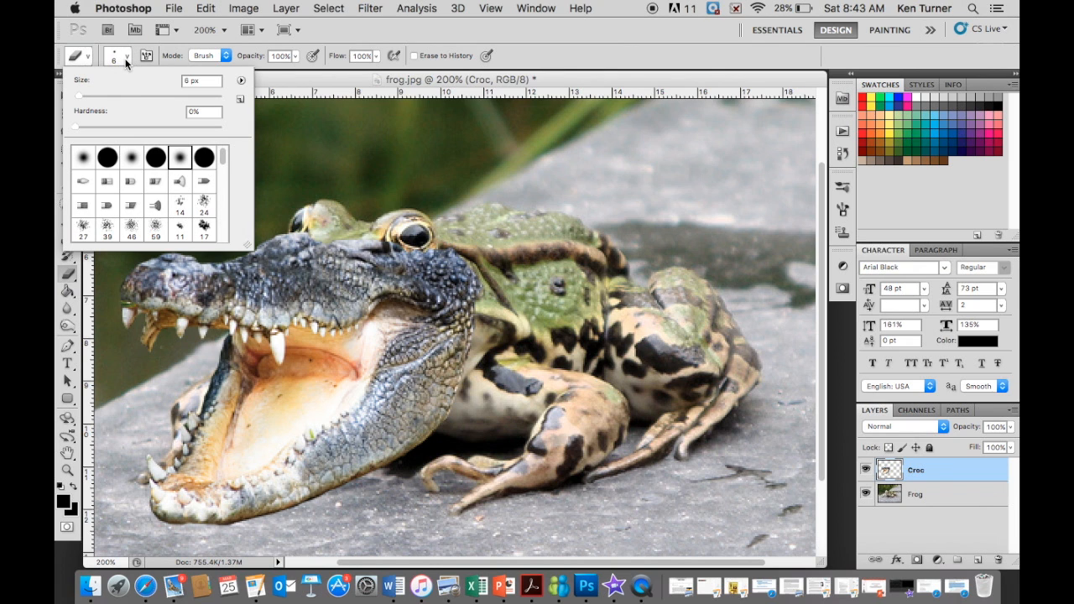
pyautogui.click(135, 94)
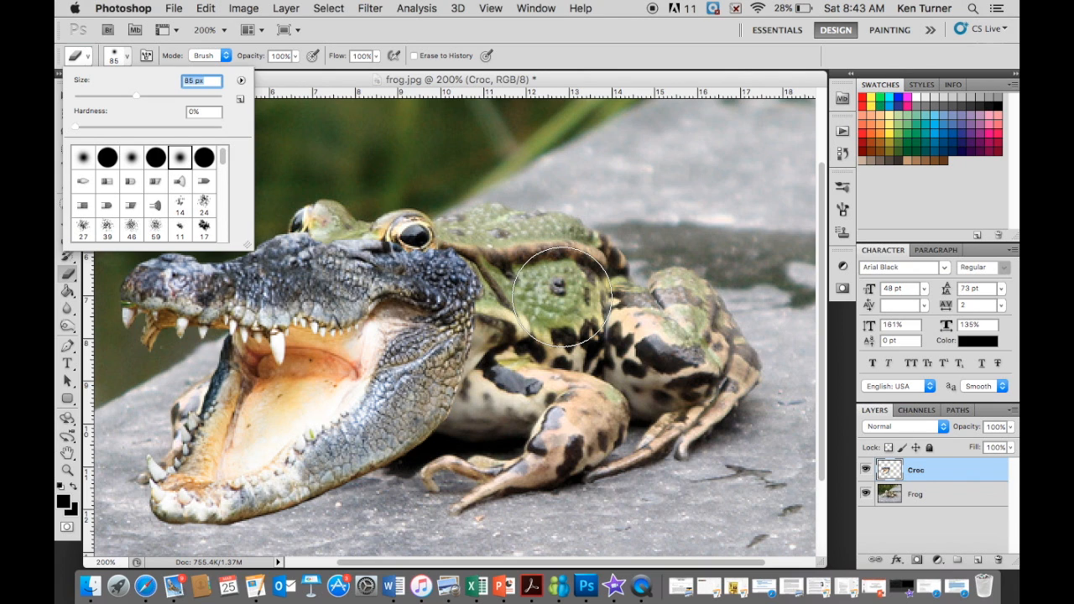
pyautogui.write('35')
pyautogui.press('Return')
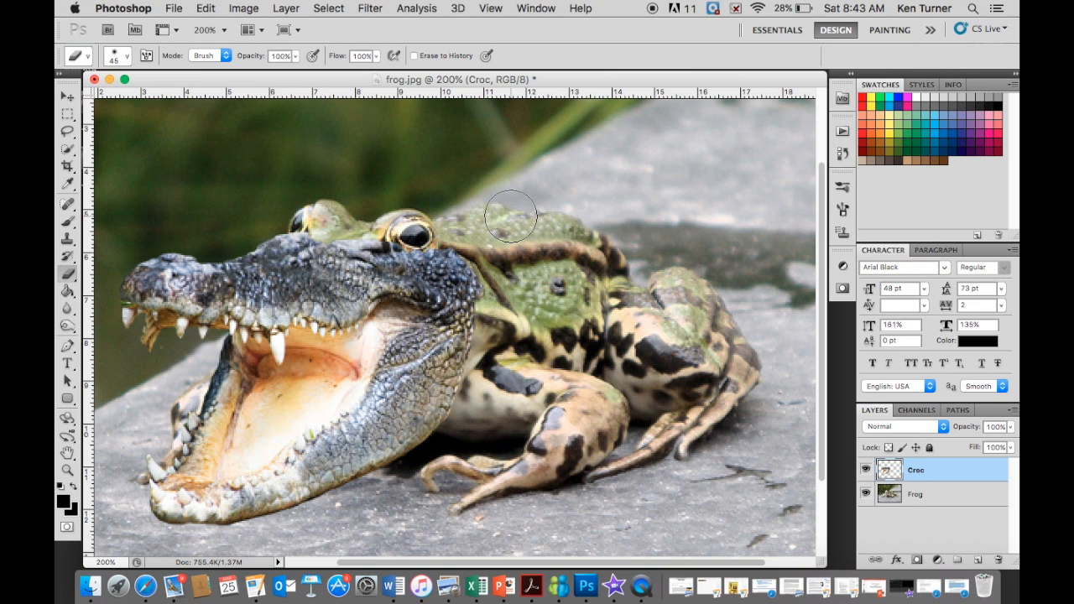
pyautogui.press(']')
pyautogui.press(']')
pyautogui.press('[')
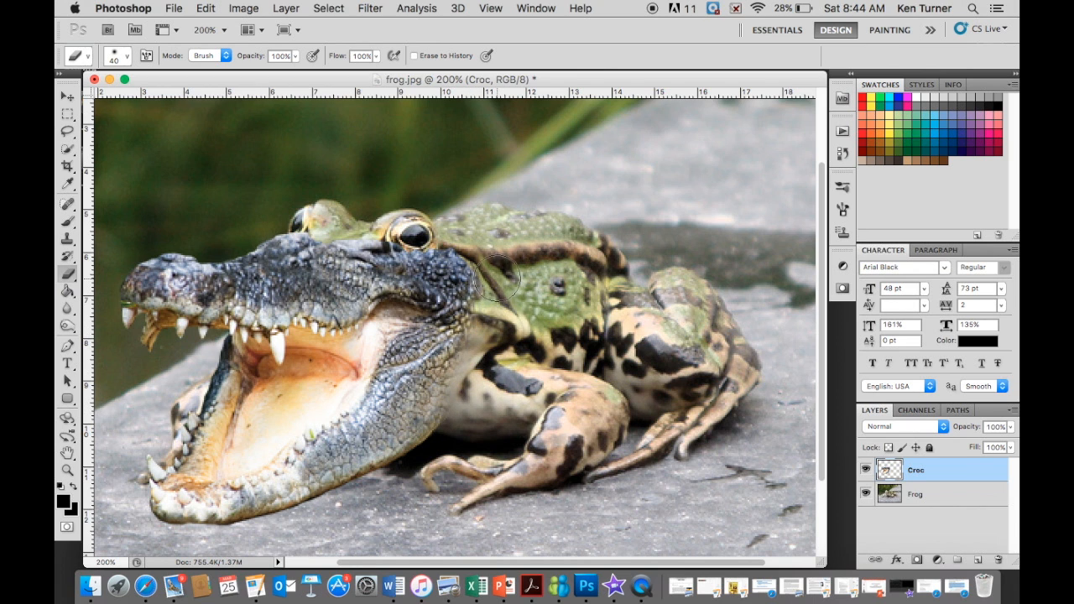
# - Softly erase the crocodile head's rear edge around the frog's near eye, cheek and throat, blending it into the frog's body
pyautogui.moveTo(488, 262)
pyautogui.mouseDown()
pyautogui.moveTo(466, 236)
pyautogui.moveTo(492, 298)
pyautogui.moveTo(473, 250)
pyautogui.moveTo(438, 226)
pyautogui.moveTo(479, 238)
pyautogui.moveTo(405, 232)
pyautogui.moveTo(393, 214)
pyautogui.moveTo(402, 232)
pyautogui.moveTo(445, 223)
pyautogui.moveTo(416, 241)
pyautogui.moveTo(402, 219)
pyautogui.moveTo(415, 240)
pyautogui.moveTo(441, 226)
pyautogui.moveTo(432, 242)
pyautogui.moveTo(408, 237)
pyautogui.moveTo(456, 243)
pyautogui.moveTo(440, 256)
pyautogui.moveTo(412, 237)
pyautogui.moveTo(440, 252)
pyautogui.moveTo(468, 223)
pyautogui.moveTo(484, 257)
pyautogui.moveTo(469, 265)
pyautogui.moveTo(457, 255)
pyautogui.moveTo(464, 226)
pyautogui.moveTo(403, 184)
pyautogui.mouseUp()
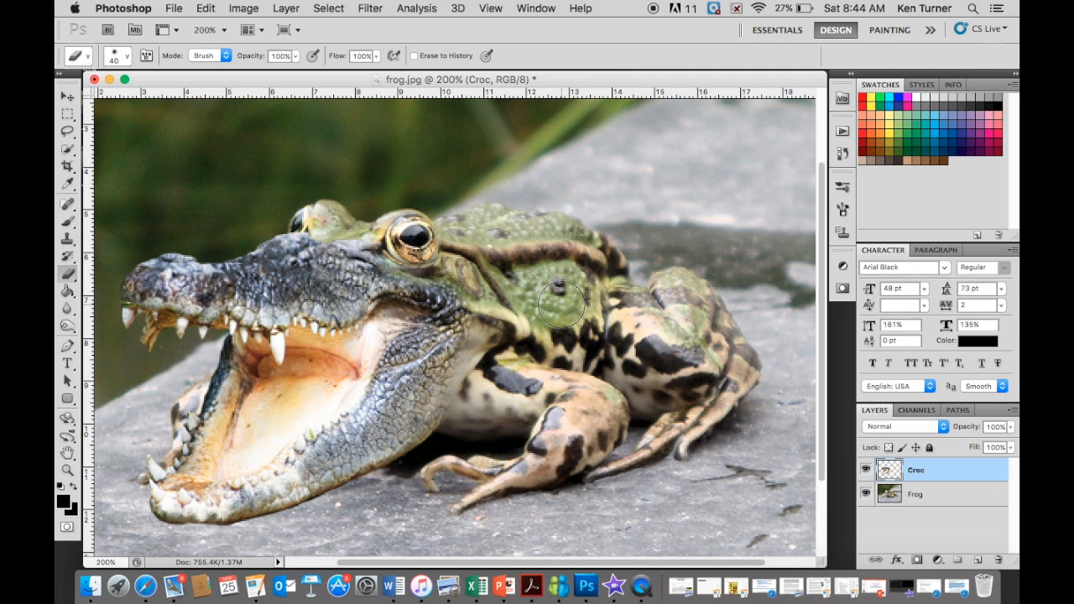
pyautogui.press('super+z')
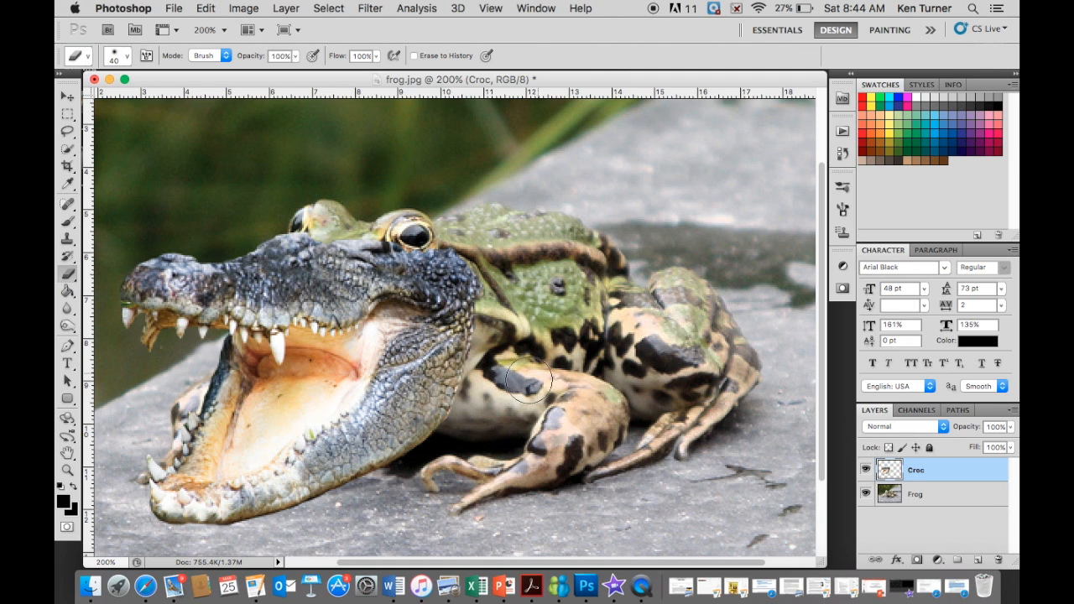
pyautogui.moveTo(519, 385); pyautogui.dragTo(515, 363)
pyautogui.moveTo(415, 206)
pyautogui.mouseDown()
pyautogui.moveTo(412, 228)
pyautogui.moveTo(424, 215)
pyautogui.moveTo(403, 231)
pyautogui.moveTo(424, 225)
pyautogui.moveTo(415, 235)
pyautogui.moveTo(440, 223)
pyautogui.moveTo(417, 241)
pyautogui.moveTo(492, 219)
pyautogui.mouseUp()
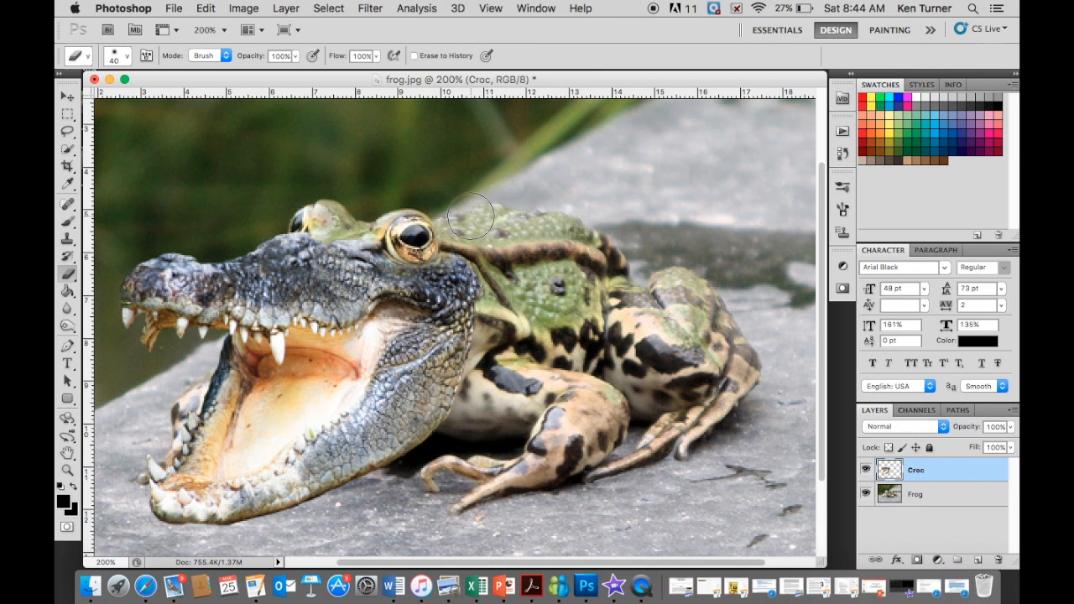
pyautogui.moveTo(501, 279)
pyautogui.mouseDown()
pyautogui.moveTo(493, 359)
pyautogui.moveTo(494, 273)
pyautogui.moveTo(480, 254)
pyautogui.moveTo(492, 256)
pyautogui.moveTo(475, 245)
pyautogui.moveTo(496, 297)
pyautogui.moveTo(495, 352)
pyautogui.moveTo(485, 383)
pyautogui.moveTo(487, 342)
pyautogui.moveTo(483, 396)
pyautogui.moveTo(480, 389)
pyautogui.moveTo(467, 407)
pyautogui.moveTo(493, 388)
pyautogui.moveTo(461, 412)
pyautogui.moveTo(505, 392)
pyautogui.moveTo(474, 405)
pyautogui.moveTo(506, 341)
pyautogui.moveTo(479, 378)
pyautogui.moveTo(492, 323)
pyautogui.moveTo(499, 334)
pyautogui.moveTo(479, 343)
pyautogui.moveTo(442, 415)
pyautogui.moveTo(421, 398)
pyautogui.moveTo(452, 356)
pyautogui.moveTo(460, 406)
pyautogui.moveTo(477, 342)
pyautogui.moveTo(490, 365)
pyautogui.moveTo(471, 412)
pyautogui.moveTo(481, 372)
pyautogui.moveTo(476, 392)
pyautogui.moveTo(418, 401)
pyautogui.mouseUp()
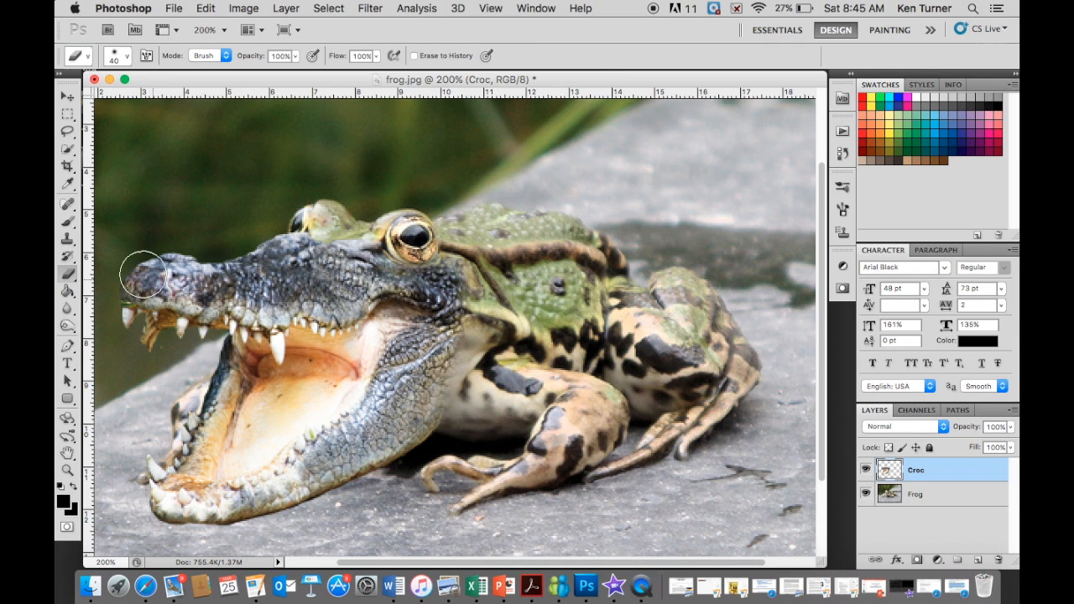
# - Clone crocodile scales over the faded rear edge of the lower jaw using the Clone Stamp tool at 35 px
pyautogui.click(67, 240)
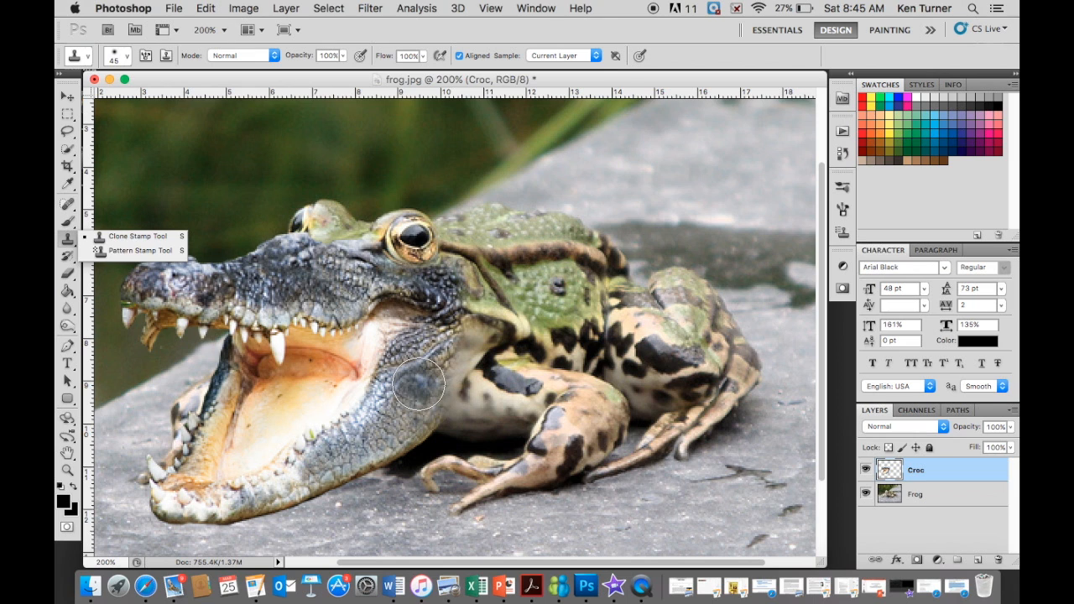
pyautogui.press('[')
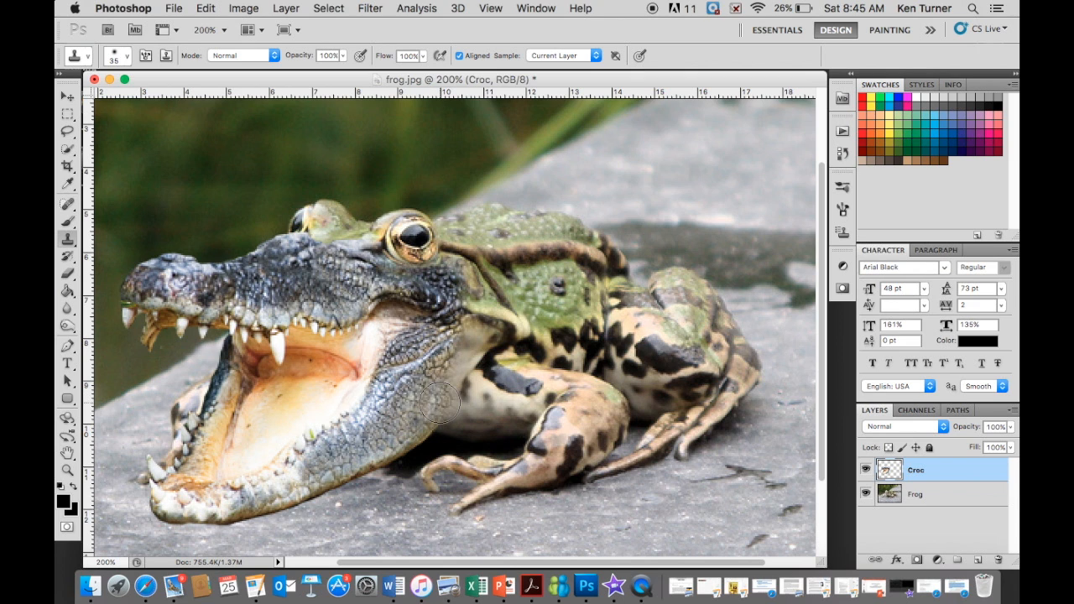
pyautogui.click(452, 374)
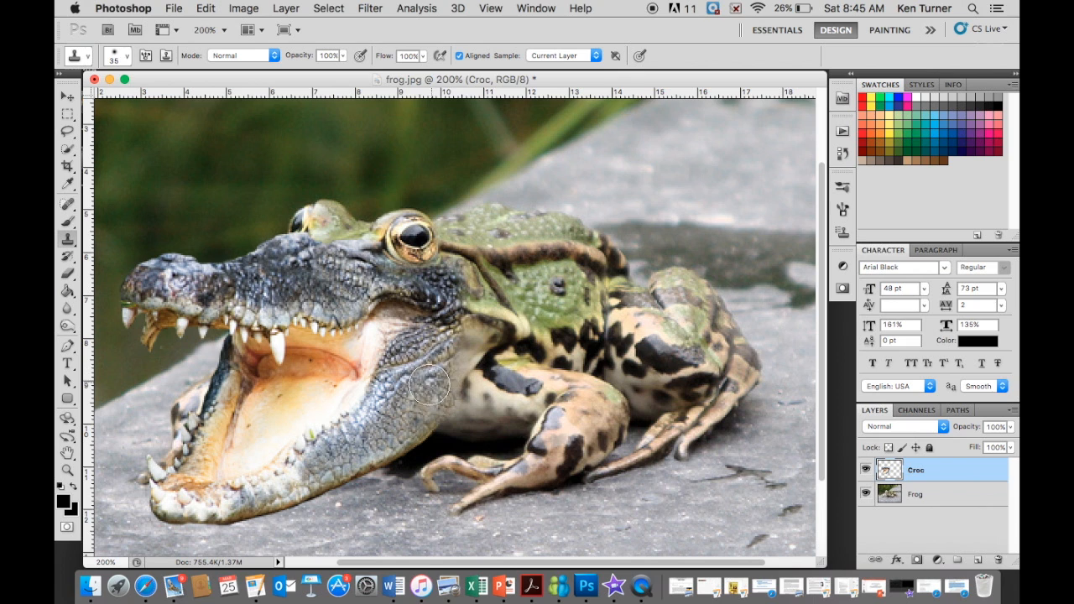
pyautogui.click(447, 368)
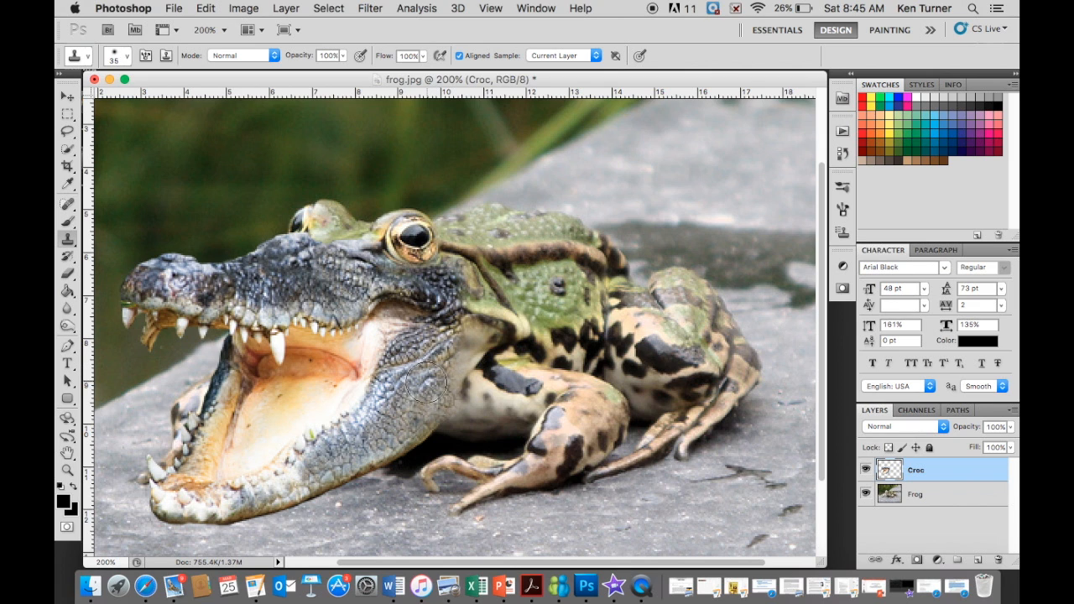
pyautogui.keyDown('alt'); pyautogui.click(425, 383); pyautogui.keyUp('alt')
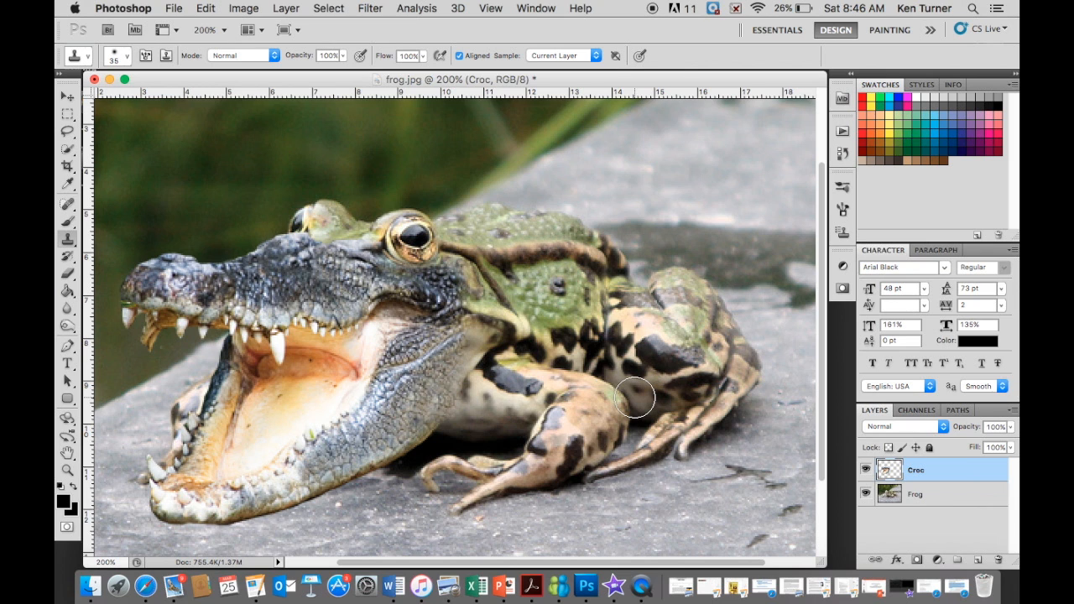
# - Clone crocodile scales from the snout over the blended brow area between the frog's eyes
pyautogui.moveTo(343, 278)
pyautogui.mouseDown()
pyautogui.moveTo(318, 251)
pyautogui.moveTo(308, 262)
pyautogui.moveTo(341, 248)
pyautogui.moveTo(301, 254)
pyautogui.moveTo(338, 267)
pyautogui.moveTo(307, 267)
pyautogui.mouseUp()
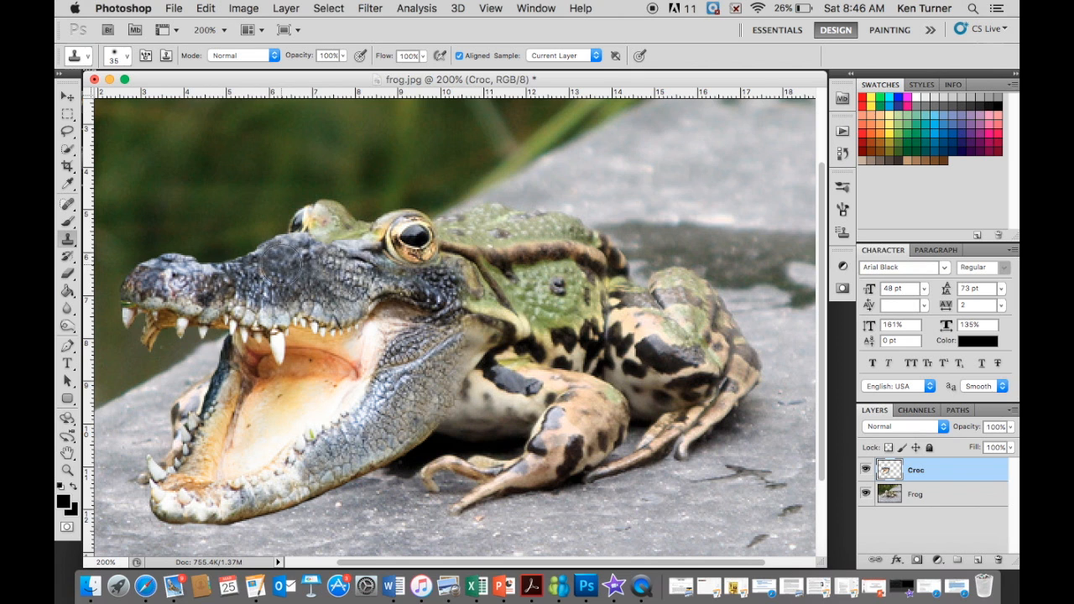
pyautogui.click(337, 275)
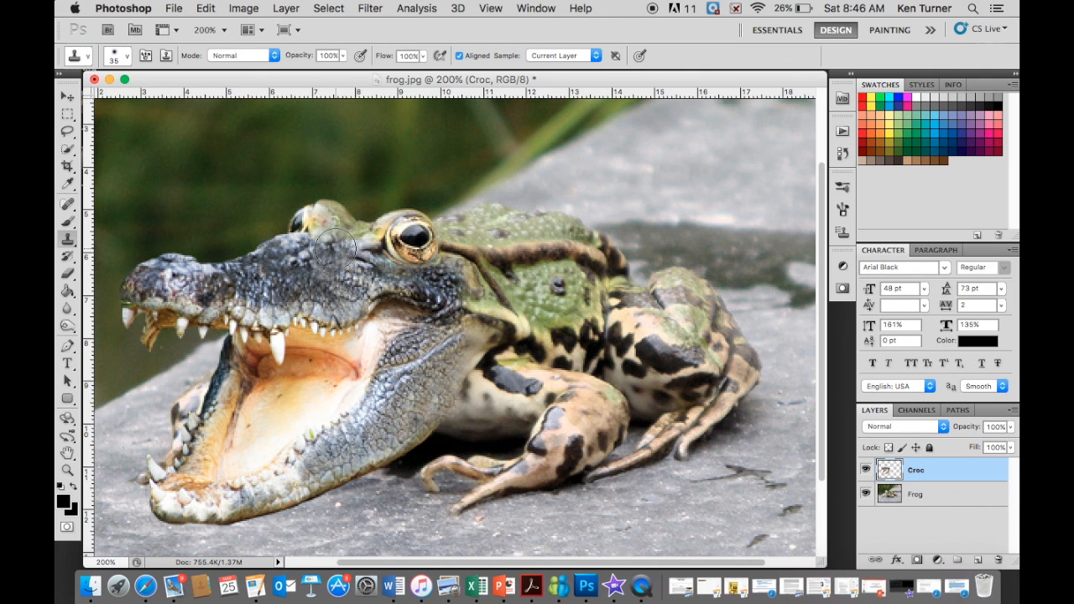
pyautogui.keyDown('alt'); pyautogui.click(343, 272); pyautogui.keyUp('alt')
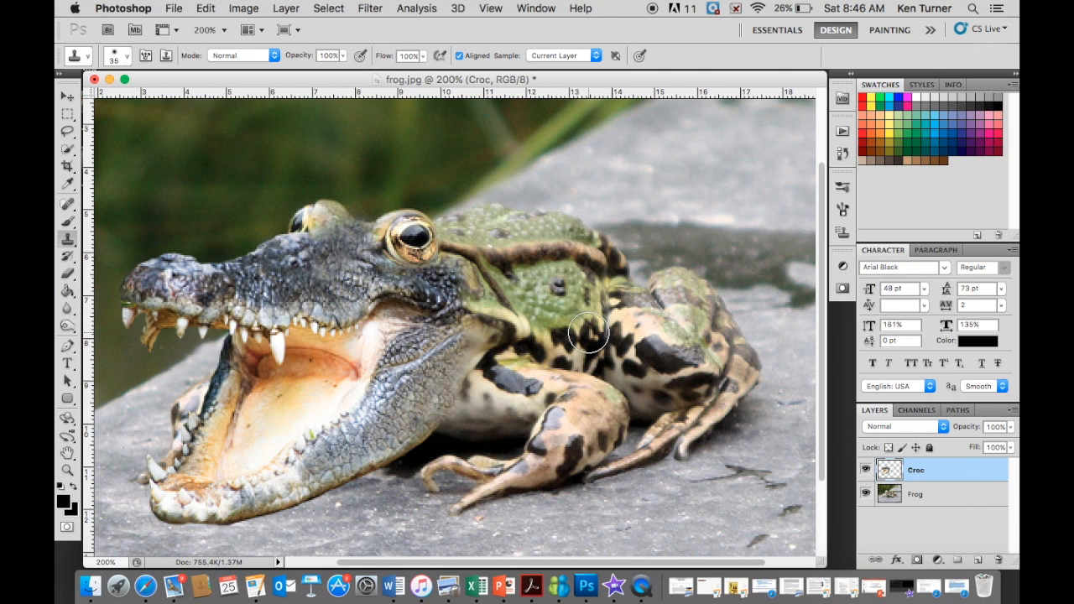
# - Shift the Croc layer's midtones with Color Balance to color levels +32, +31 and -57
pyautogui.click(245, 10)
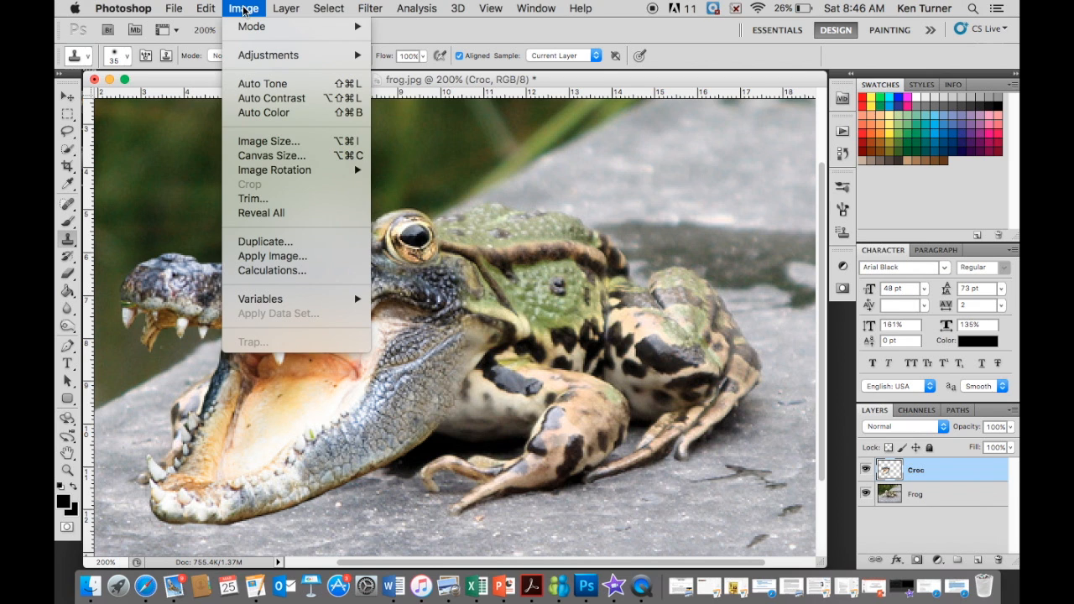
pyautogui.moveTo(245, 61)
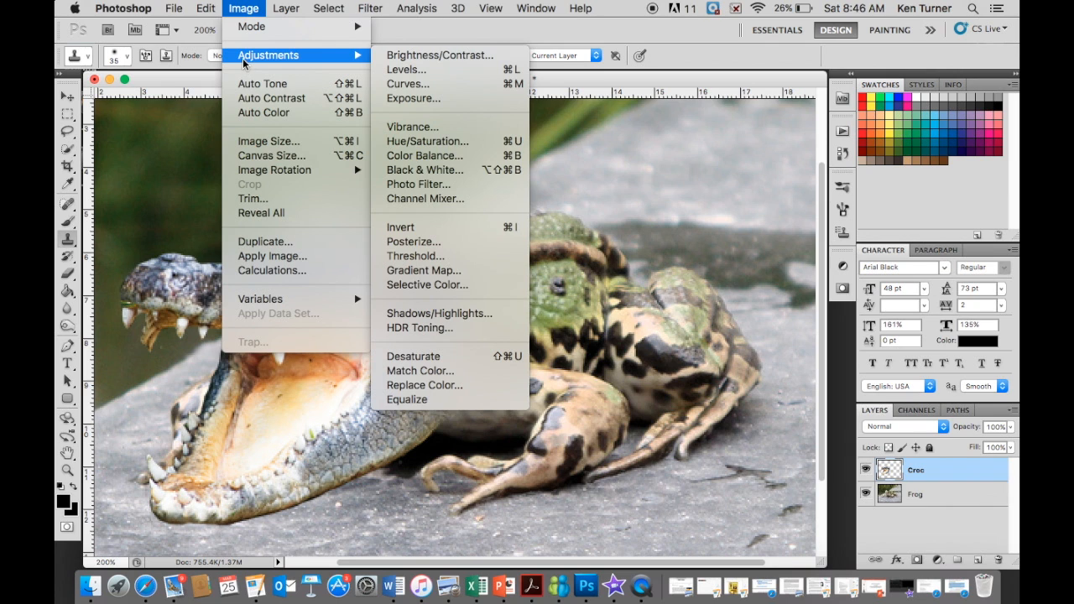
pyautogui.click(431, 157)
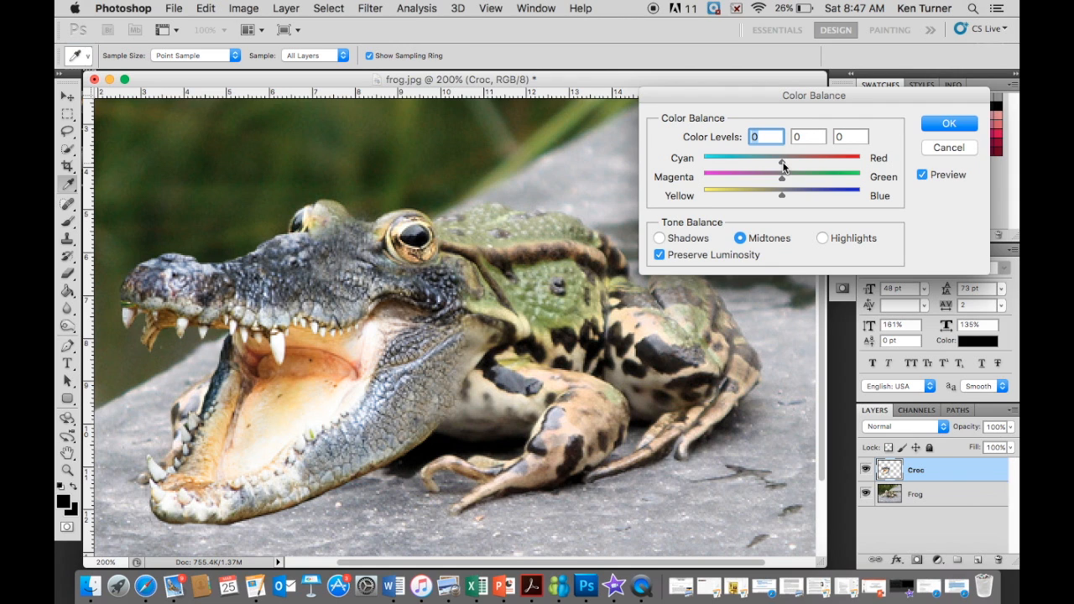
pyautogui.moveTo(783, 166); pyautogui.dragTo(761, 165)
pyautogui.click(794, 180)
pyautogui.moveTo(797, 182); pyautogui.dragTo(736, 196)
pyautogui.moveTo(761, 160); pyautogui.dragTo(806, 168)
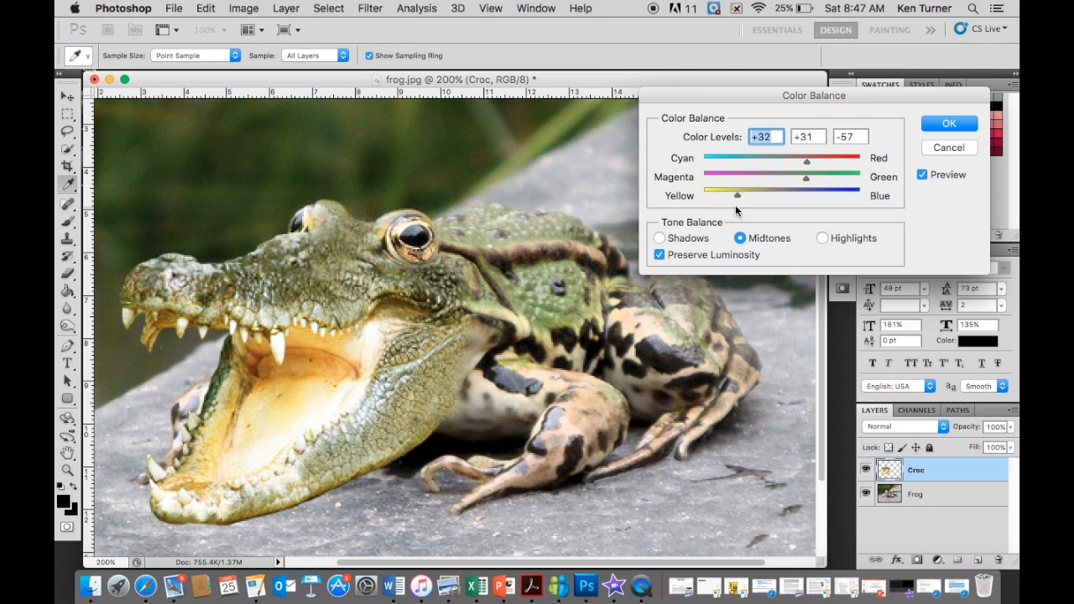
# - Refine the midtone color levels to +37, +41 and -39 and apply the color balance to the crocodile head
pyautogui.moveTo(738, 199); pyautogui.dragTo(742, 199)
pyautogui.moveTo(751, 197); pyautogui.dragTo(751, 197)
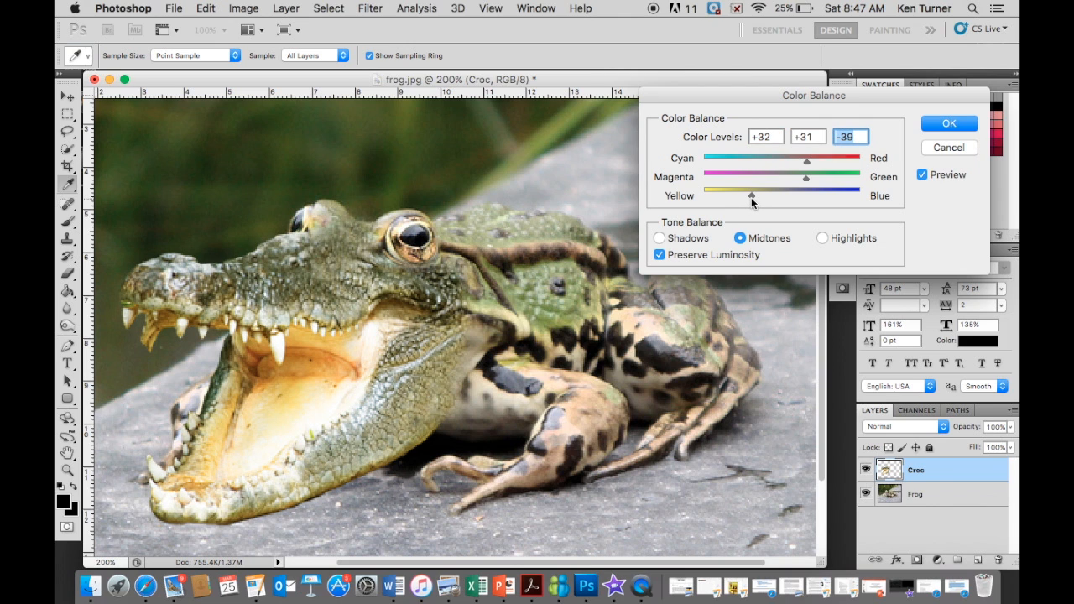
pyautogui.moveTo(805, 177)
pyautogui.mouseDown()
pyautogui.moveTo(789, 180)
pyautogui.moveTo(812, 180)
pyautogui.mouseUp()
pyautogui.click(814, 178)
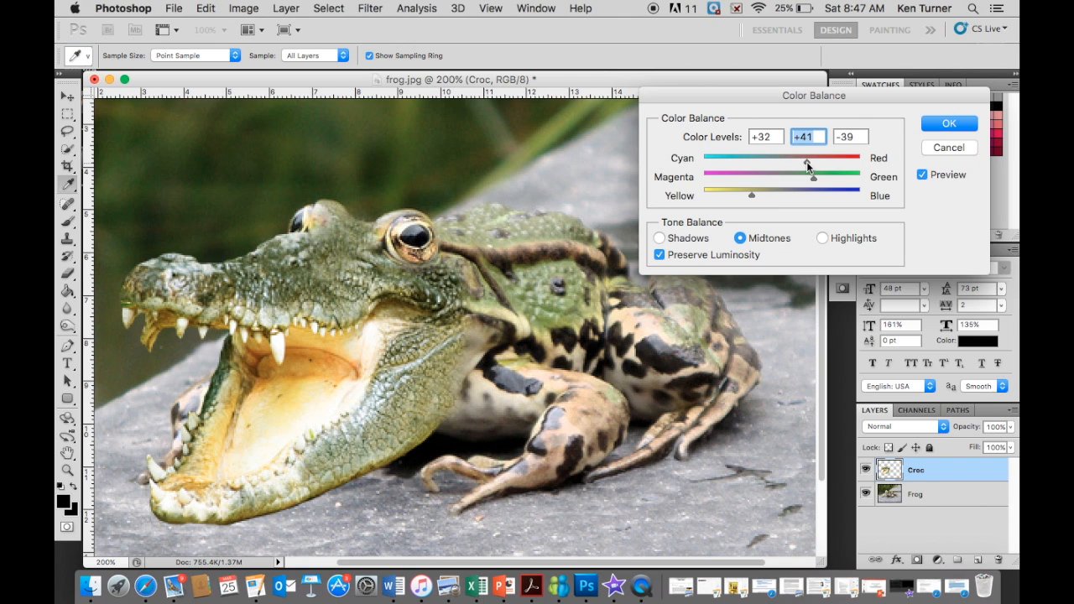
pyautogui.moveTo(791, 165); pyautogui.dragTo(809, 165)
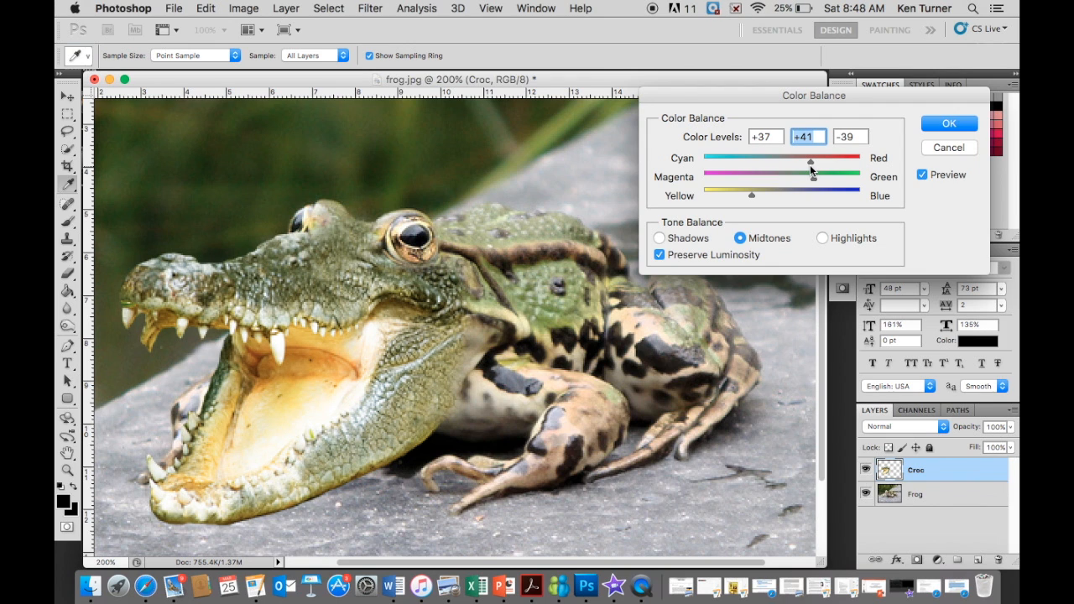
pyautogui.click(810, 165)
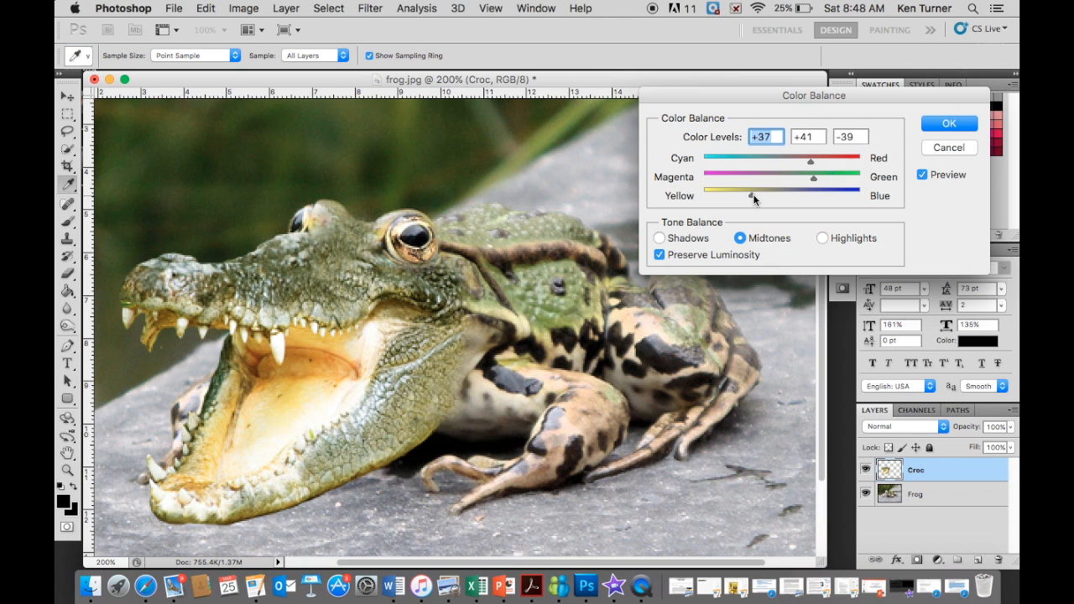
pyautogui.click(948, 124)
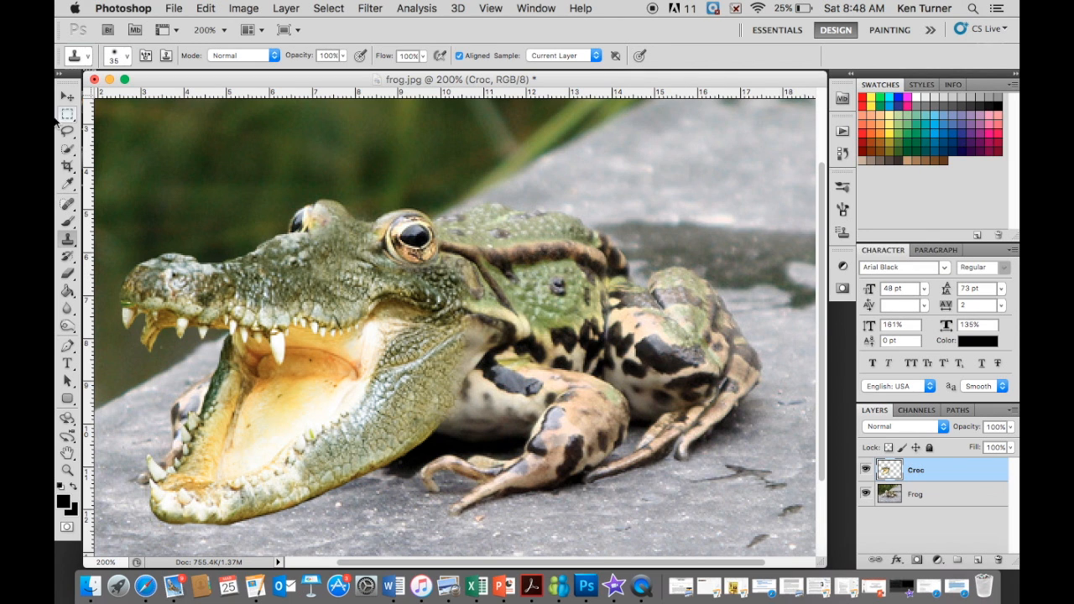
# - Clone dark crocodile scales over the cheek behind the frog's near eye using the Clone Stamp tool at 30 px
pyautogui.click(68, 97)
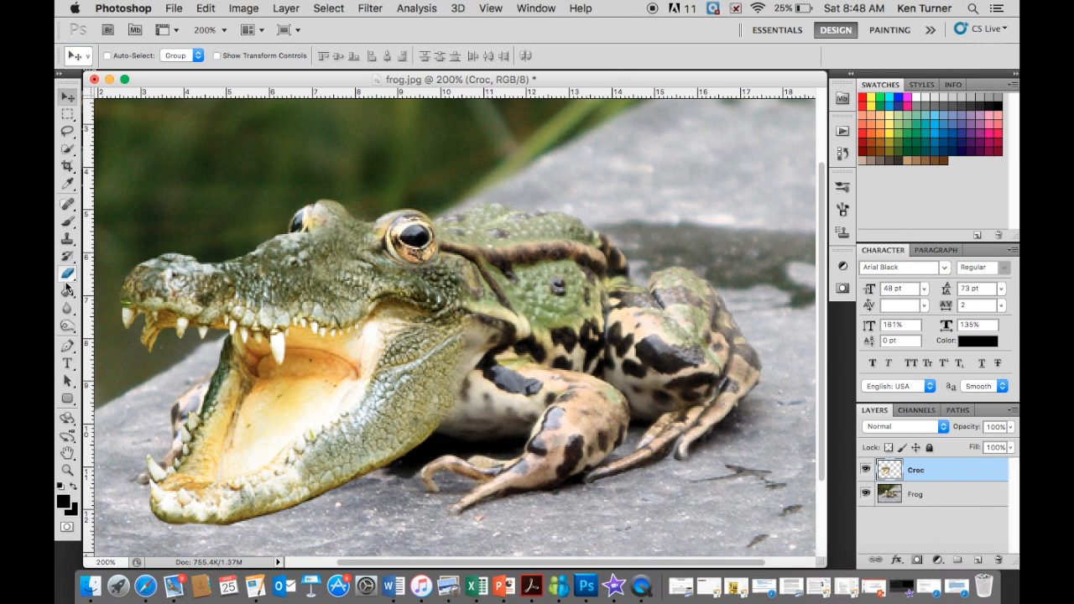
pyautogui.click(68, 241)
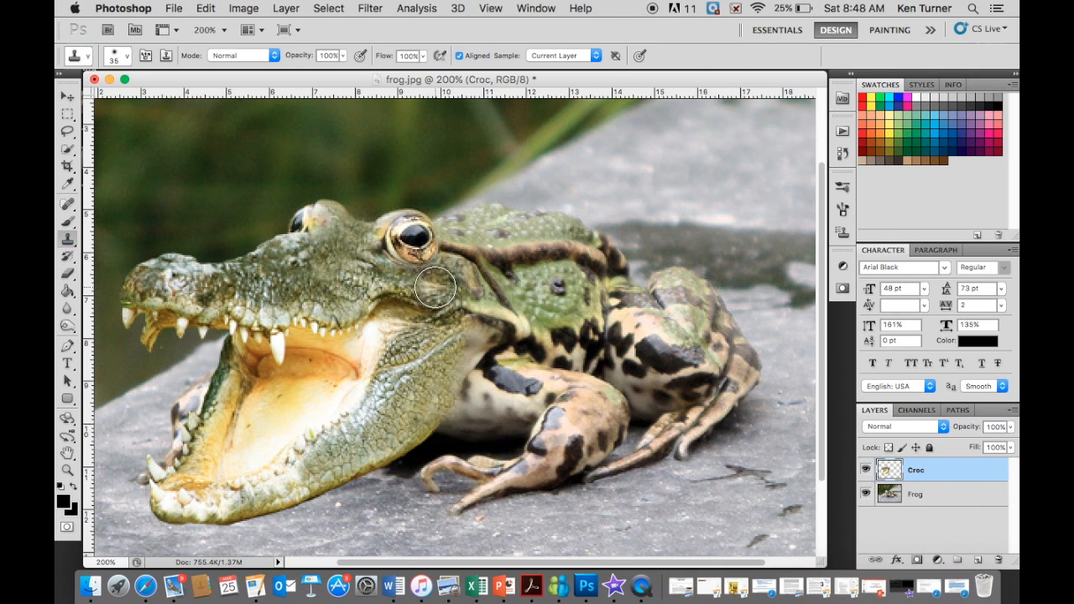
pyautogui.press('[')
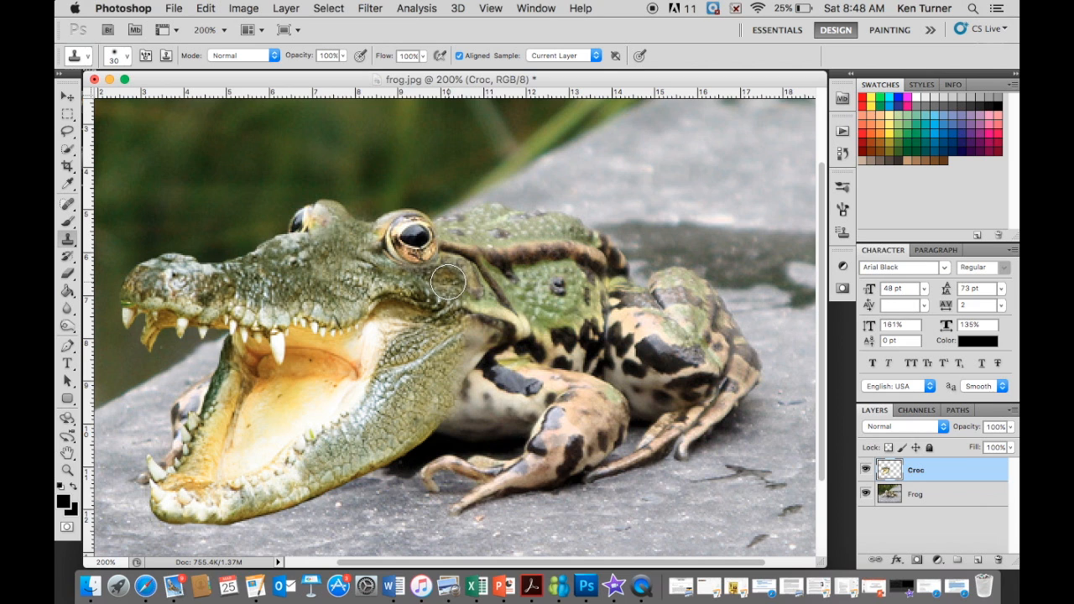
pyautogui.keyDown('alt'); pyautogui.click(448, 283); pyautogui.keyUp('alt')
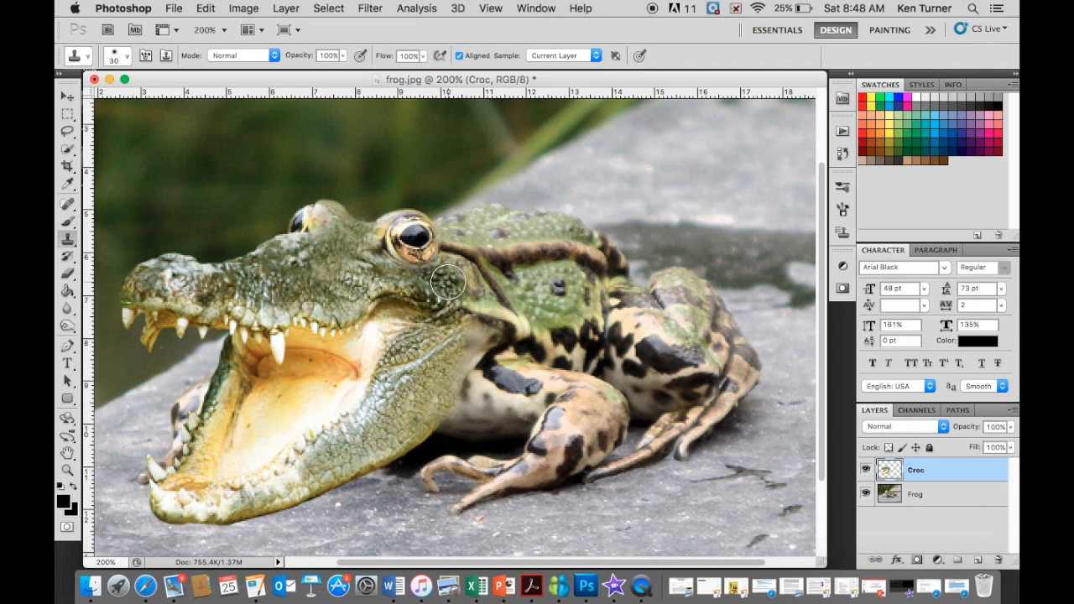
pyautogui.click(467, 281)
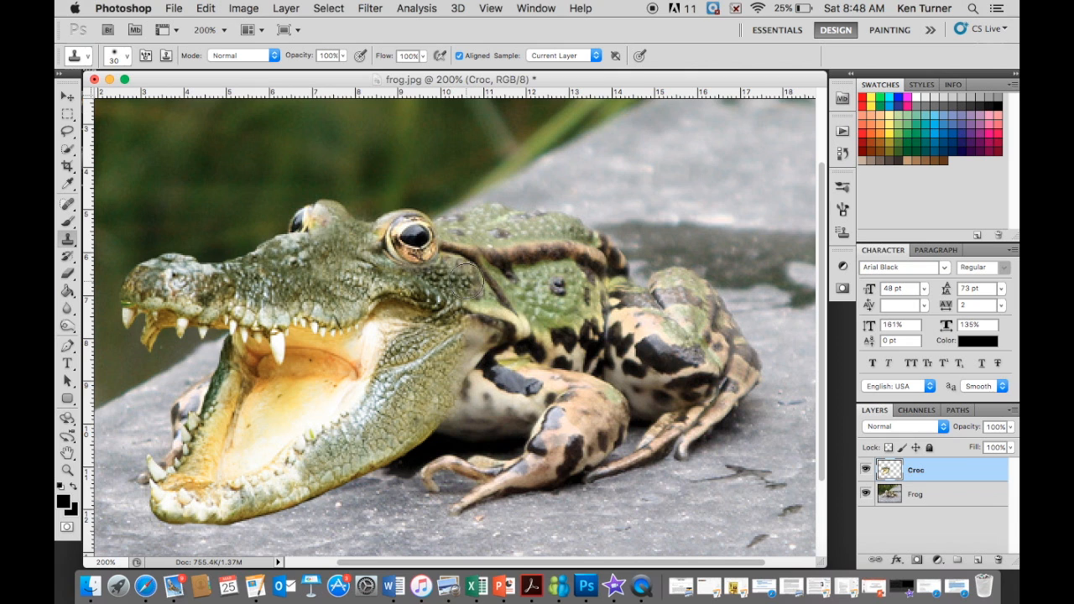
# - Extend the cloned crocodile scales across the cheek toward the frog's neck with the 30 px Clone Stamp
pyautogui.click(468, 281)
pyautogui.moveTo(448, 291); pyautogui.dragTo(447, 279)
pyautogui.click(448, 279)
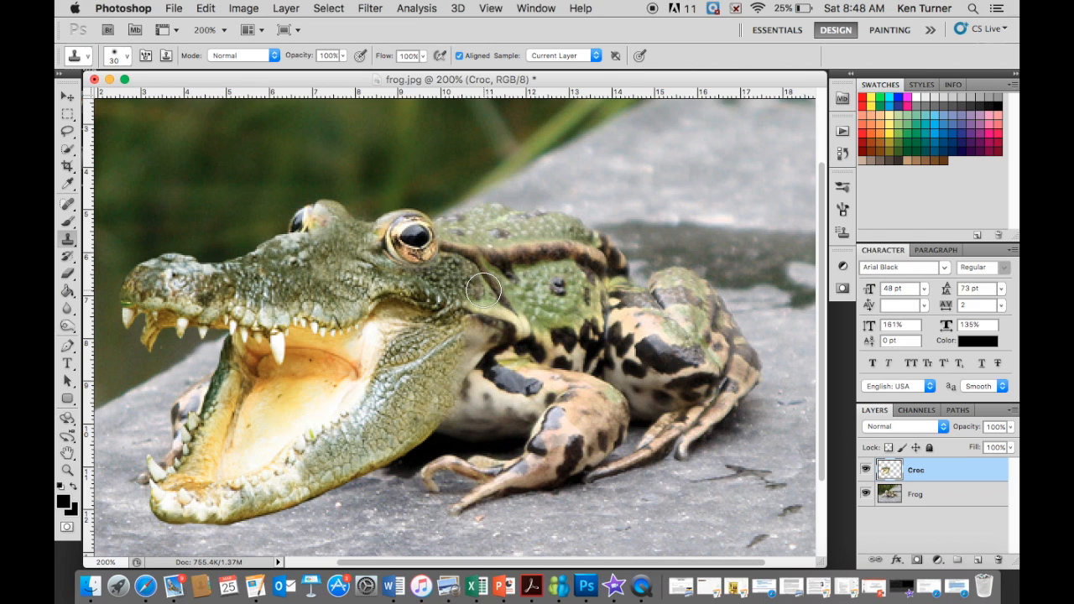
pyautogui.keyDown('alt'); pyautogui.click(459, 284); pyautogui.keyUp('alt')
pyautogui.moveTo(477, 288); pyautogui.dragTo(480, 292)
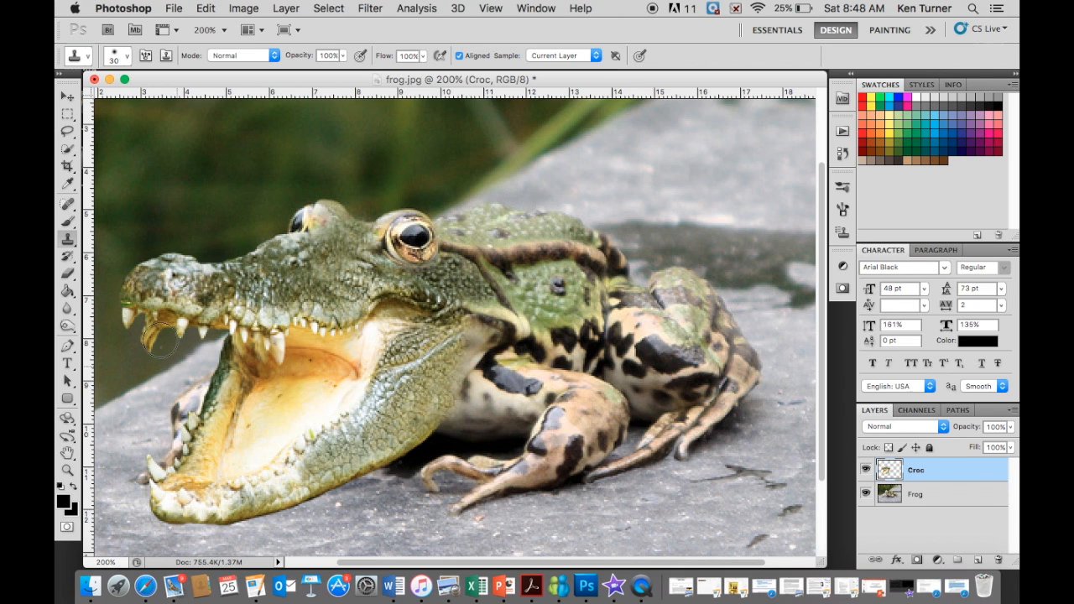
# - Darken the inside of the crocodile's mouth with the Burn tool at 36 px, midtones range and 50% exposure
pyautogui.click(68, 327)
pyautogui.keyDown('alt'); pyautogui.click(68, 326); pyautogui.keyUp('alt')
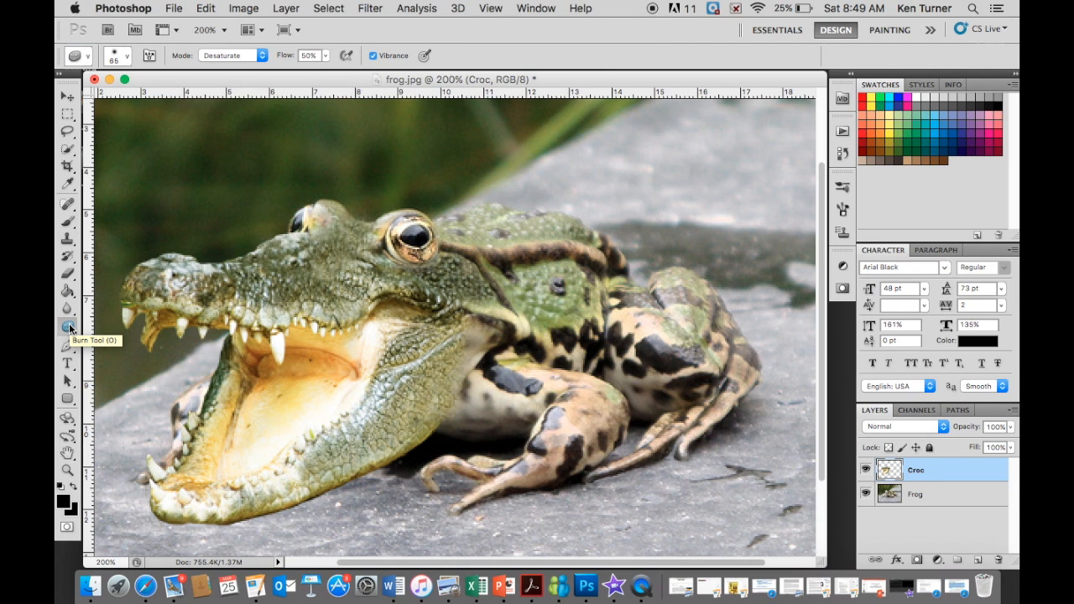
pyautogui.keyDown('alt'); pyautogui.click(69, 327); pyautogui.keyUp('alt')
pyautogui.click(71, 328)
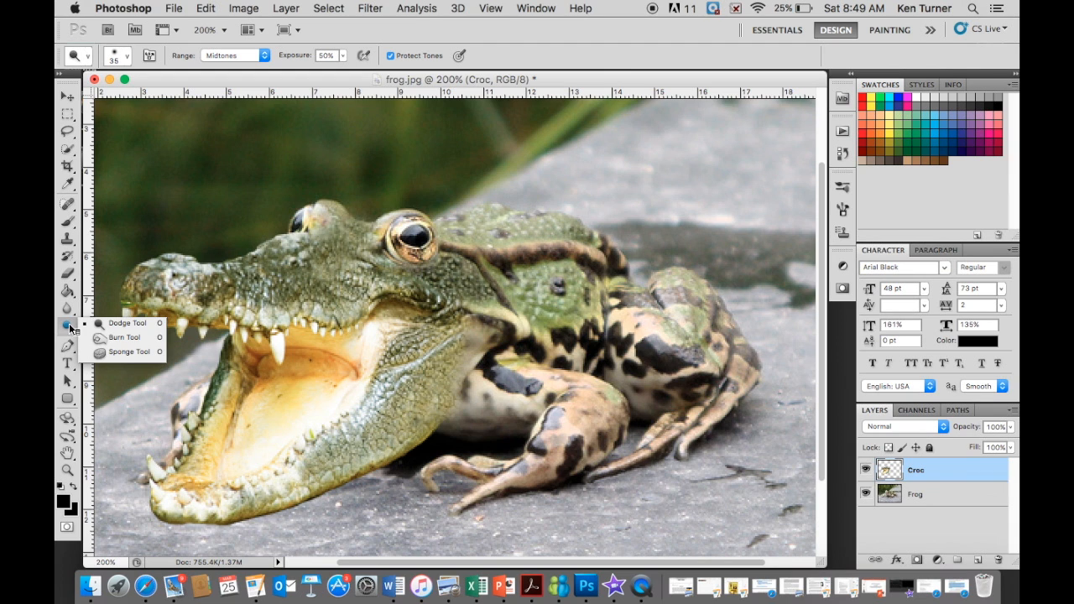
pyautogui.click(123, 336)
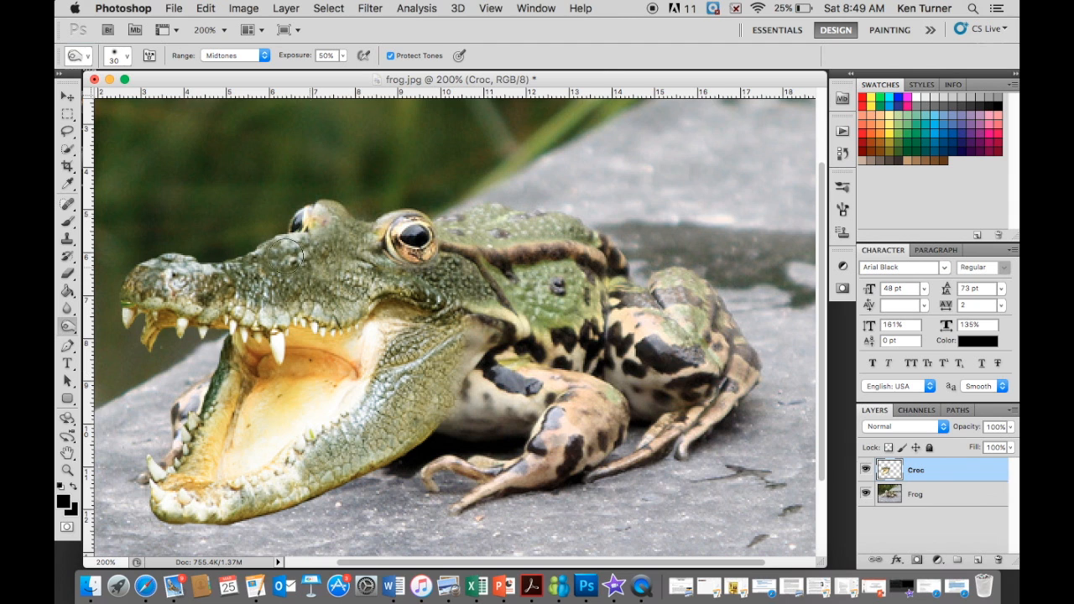
pyautogui.click(124, 56)
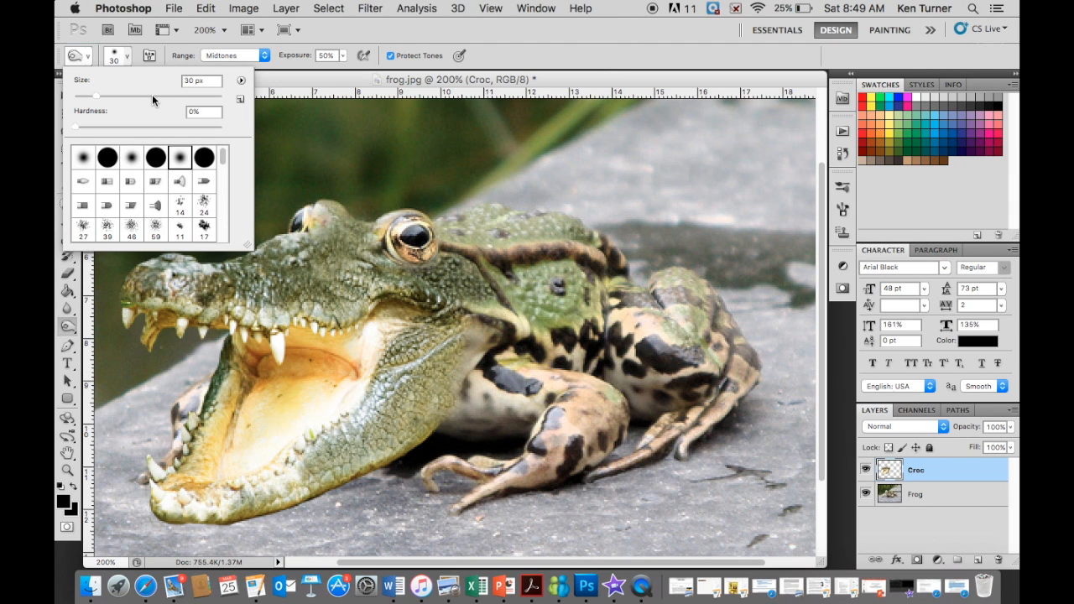
pyautogui.click(149, 95)
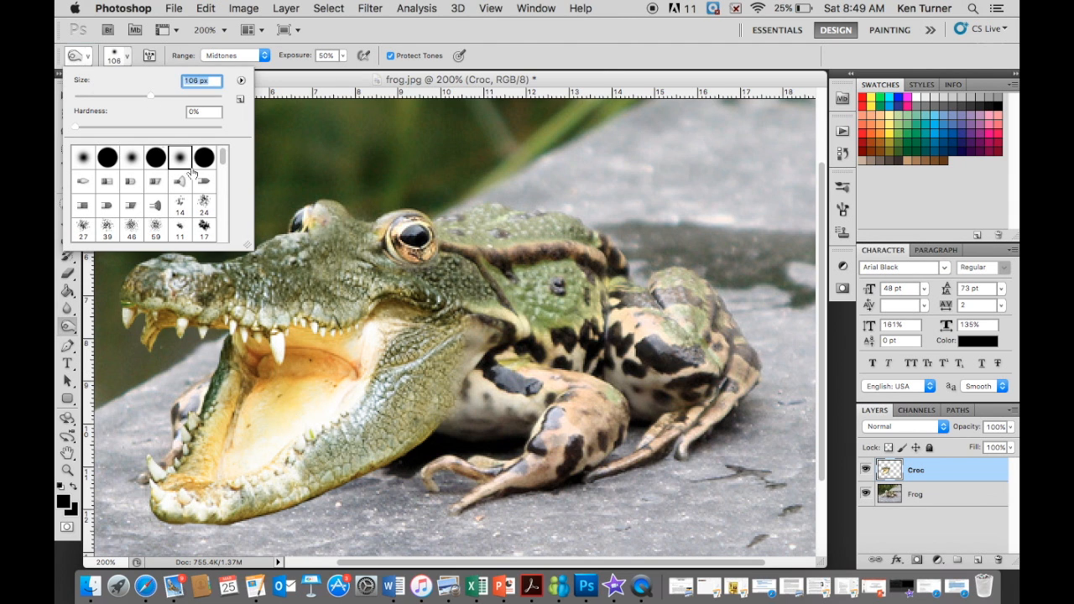
pyautogui.click(113, 93)
pyautogui.moveTo(112, 93); pyautogui.dragTo(101, 94)
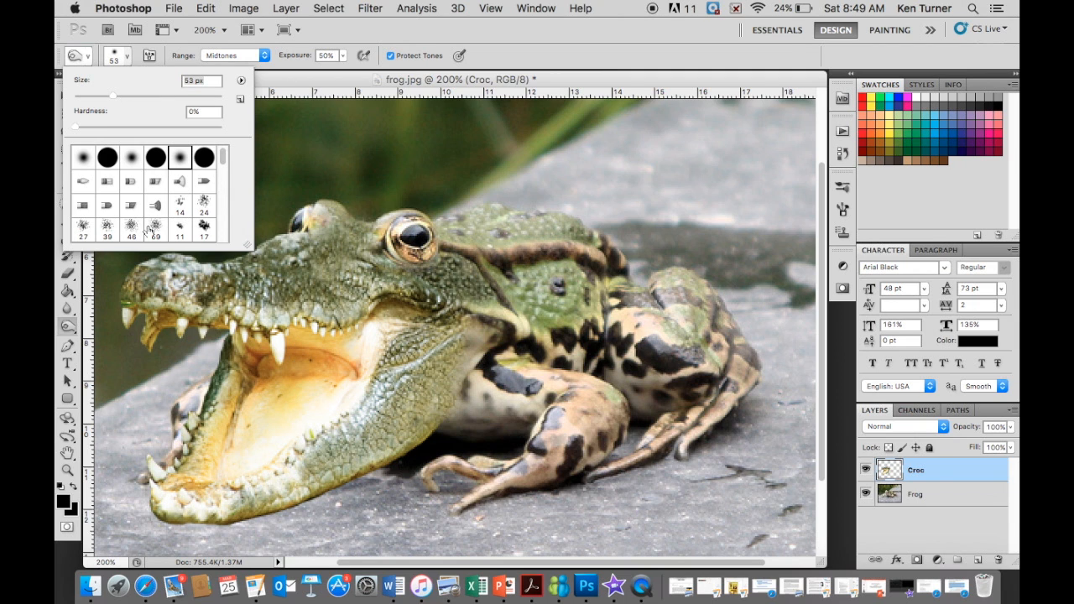
pyautogui.click(302, 391)
pyautogui.moveTo(302, 390); pyautogui.dragTo(351, 374)
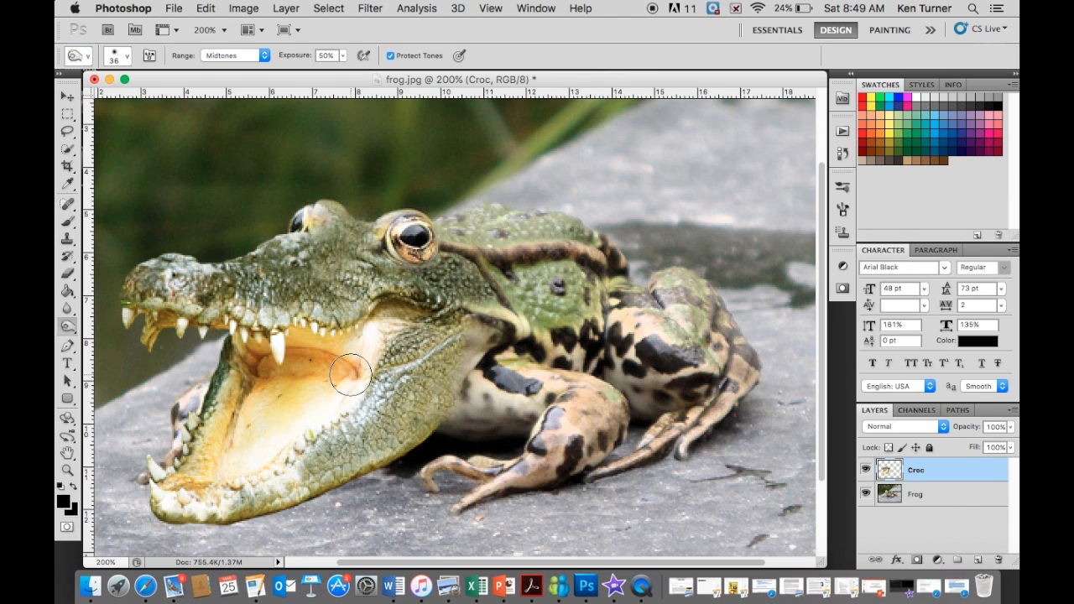
pyautogui.moveTo(351, 373)
pyautogui.mouseDown()
pyautogui.moveTo(277, 357)
pyautogui.moveTo(327, 369)
pyautogui.moveTo(307, 369)
pyautogui.moveTo(247, 427)
pyautogui.moveTo(263, 394)
pyautogui.moveTo(352, 374)
pyautogui.moveTo(248, 380)
pyautogui.moveTo(202, 470)
pyautogui.moveTo(172, 495)
pyautogui.moveTo(216, 502)
pyautogui.moveTo(290, 482)
pyautogui.moveTo(235, 490)
pyautogui.moveTo(292, 463)
pyautogui.moveTo(331, 424)
pyautogui.moveTo(203, 485)
pyautogui.moveTo(172, 480)
pyautogui.moveTo(224, 392)
pyautogui.moveTo(260, 365)
pyautogui.mouseUp()
# - Burn along the upper gum line from the back of the mouth to the snout, and around the mouth's corner
pyautogui.moveTo(360, 321)
pyautogui.mouseDown()
pyautogui.moveTo(344, 334)
pyautogui.moveTo(198, 311)
pyautogui.moveTo(143, 315)
pyautogui.moveTo(152, 310)
pyautogui.mouseUp()
pyautogui.moveTo(383, 324)
pyautogui.mouseDown()
pyautogui.moveTo(354, 330)
pyautogui.moveTo(412, 317)
pyautogui.mouseUp()
pyautogui.rightClick(412, 318)
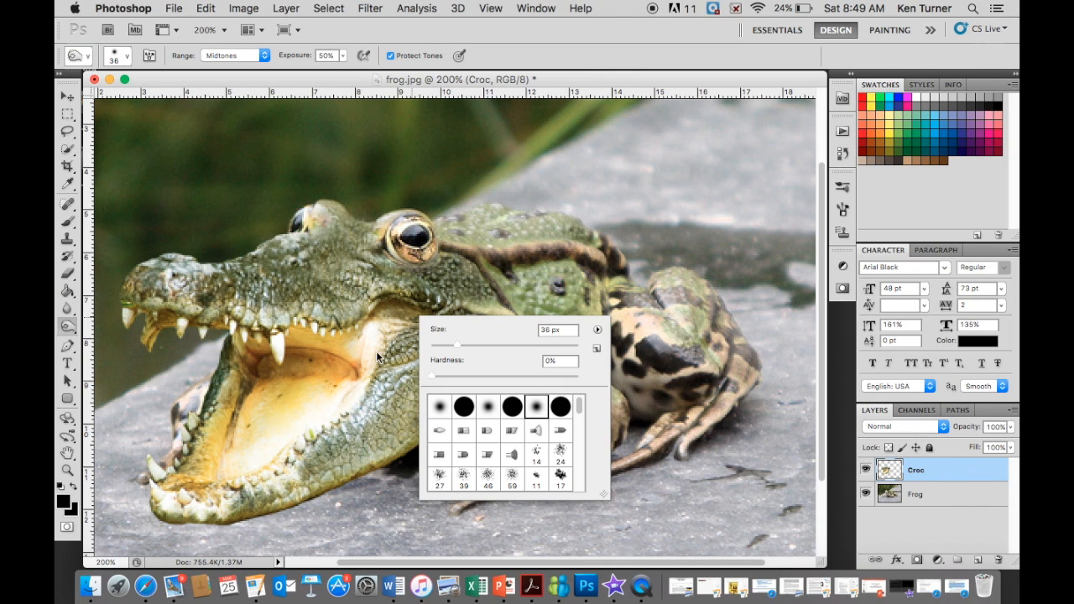
pyautogui.click(392, 337)
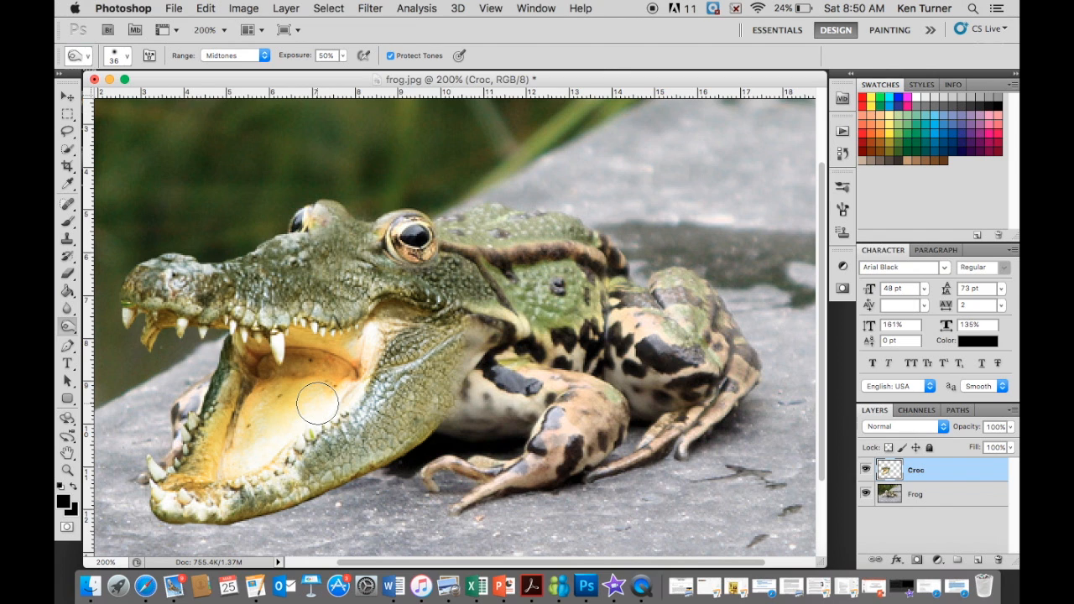
# - Switch to the Eraser with a hard round brush at 100% hardness and reduce its size to 8 px
pyautogui.click(69, 276)
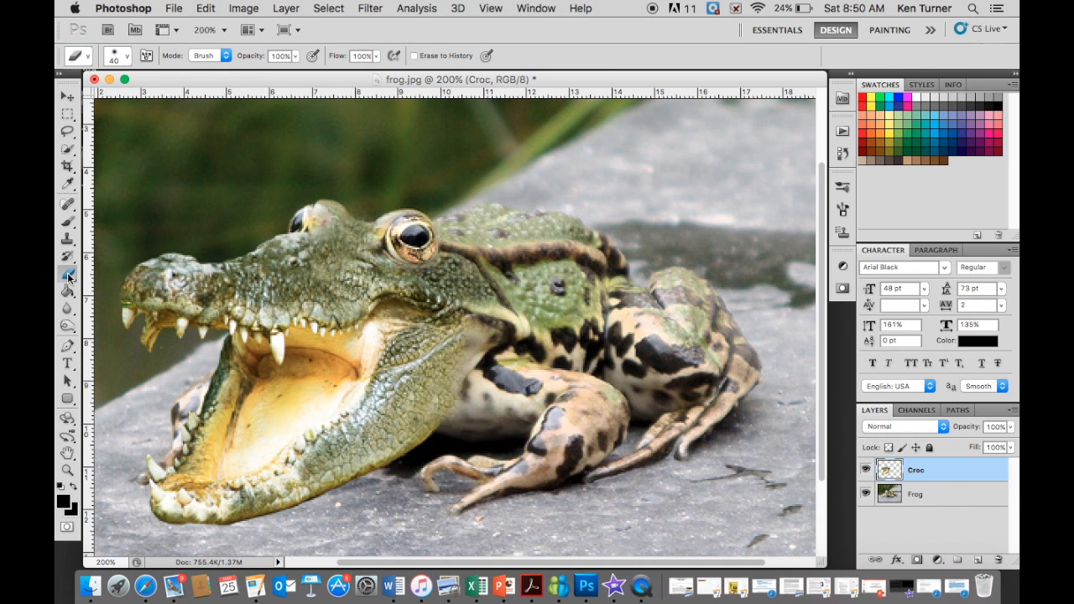
pyautogui.click(129, 59)
pyautogui.click(204, 157)
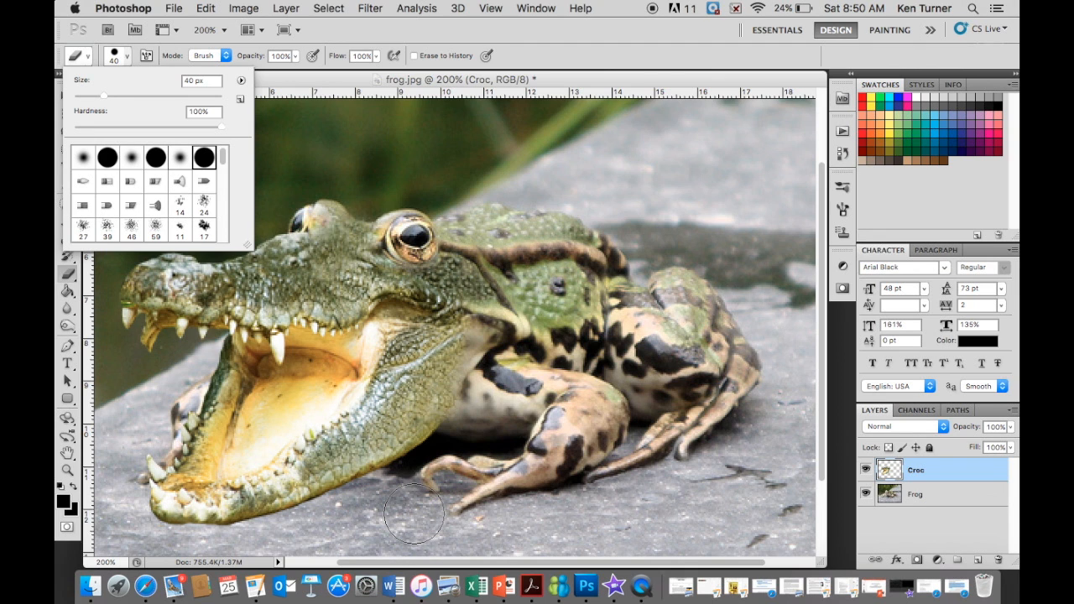
pyautogui.click(414, 514)
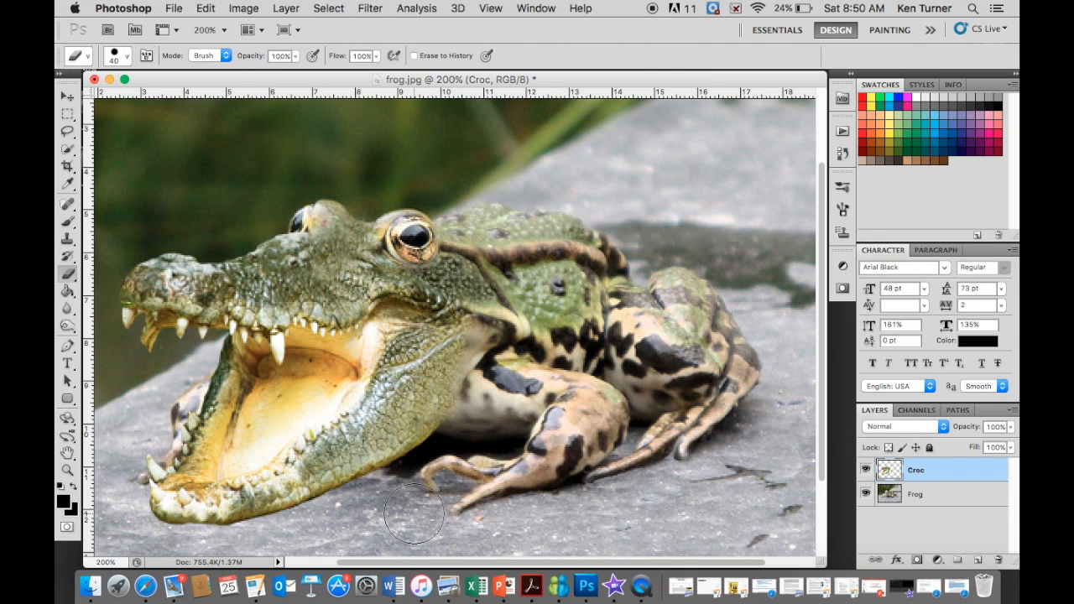
pyautogui.press('[')
pyautogui.press('[')
pyautogui.press('[')
pyautogui.press('[')
pyautogui.press('[')
pyautogui.press('[')
# - Reduce the Eraser to 2 px for fine cleanup around the crocodile's lower teeth
pyautogui.press('super+equal')
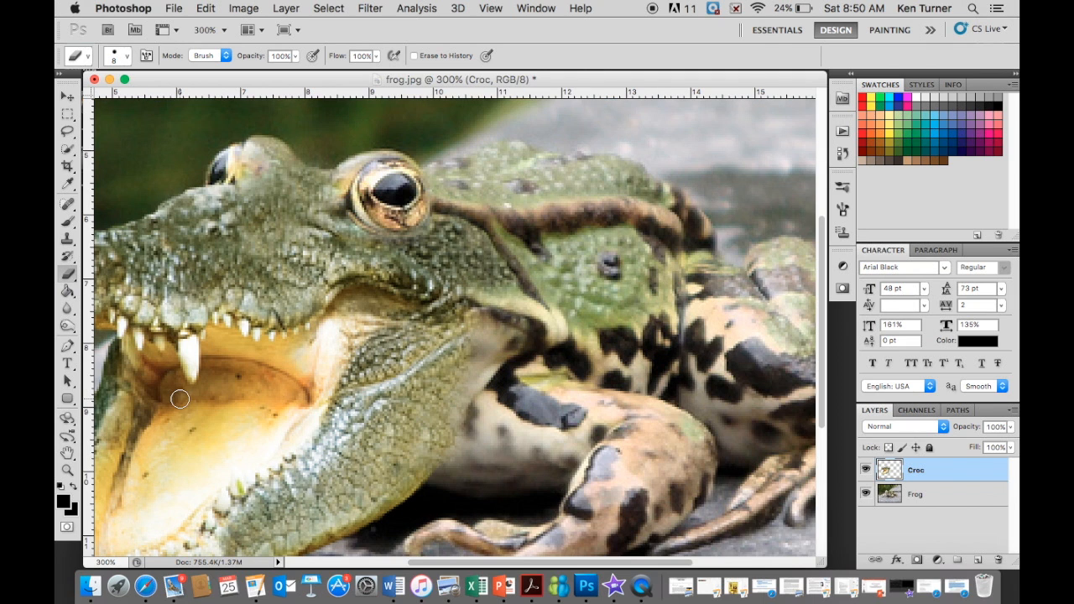
pyautogui.moveTo(523, 567); pyautogui.dragTo(403, 563)
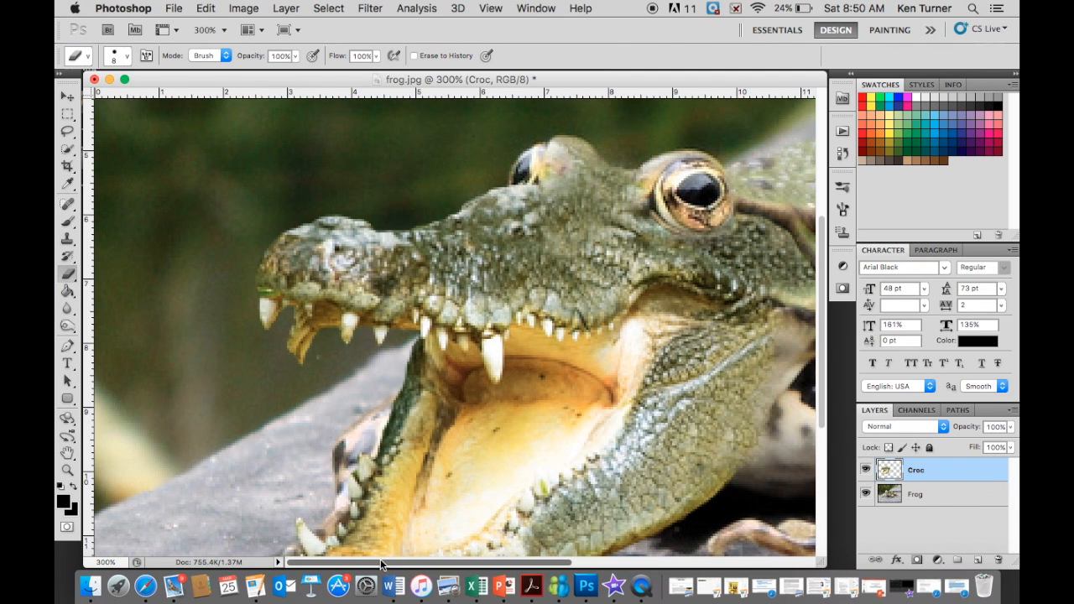
pyautogui.moveTo(822, 410); pyautogui.dragTo(815, 460)
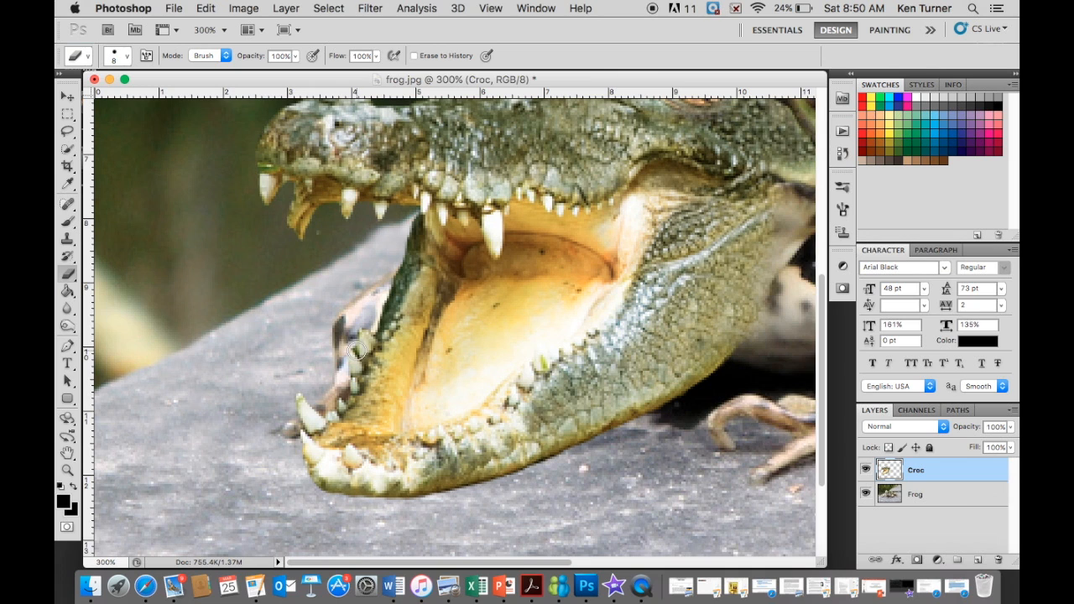
pyautogui.press('[')
pyautogui.press('[')
pyautogui.press('[')
pyautogui.press('[')
pyautogui.press('[')
pyautogui.press('[')
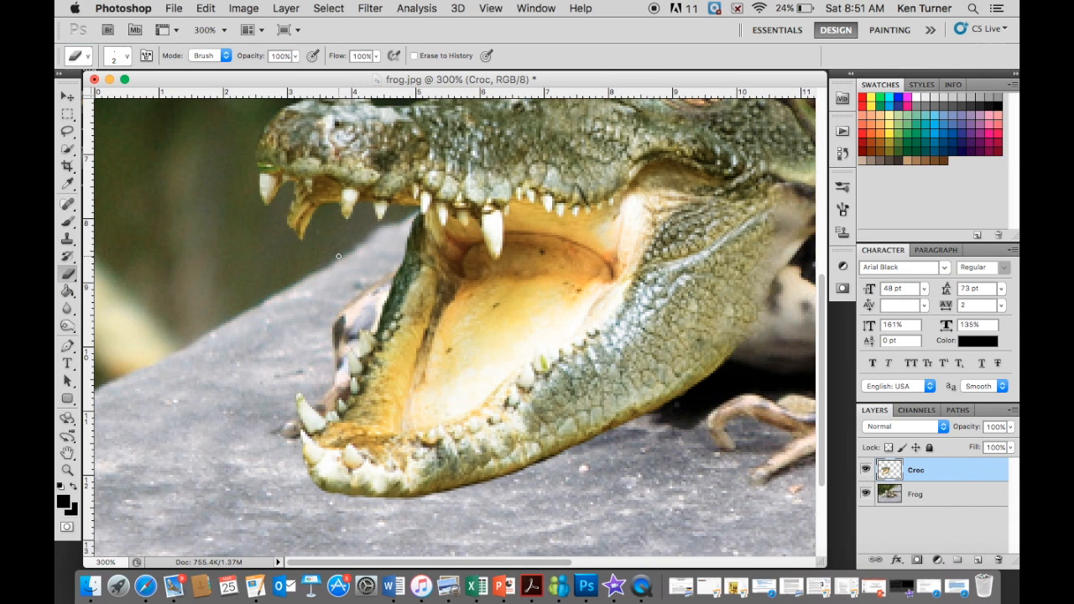
pyautogui.press('super+minus')
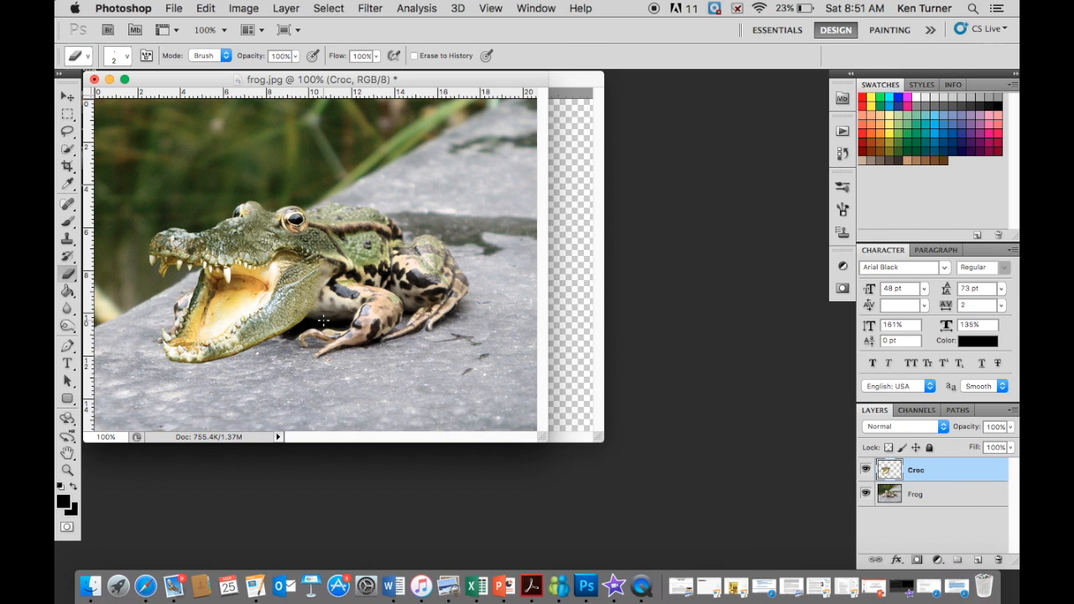
# - Try the Blur tool at 60 px and 50% strength across the crocodile's upper jaw and mouth, and undo it
pyautogui.click(70, 309)
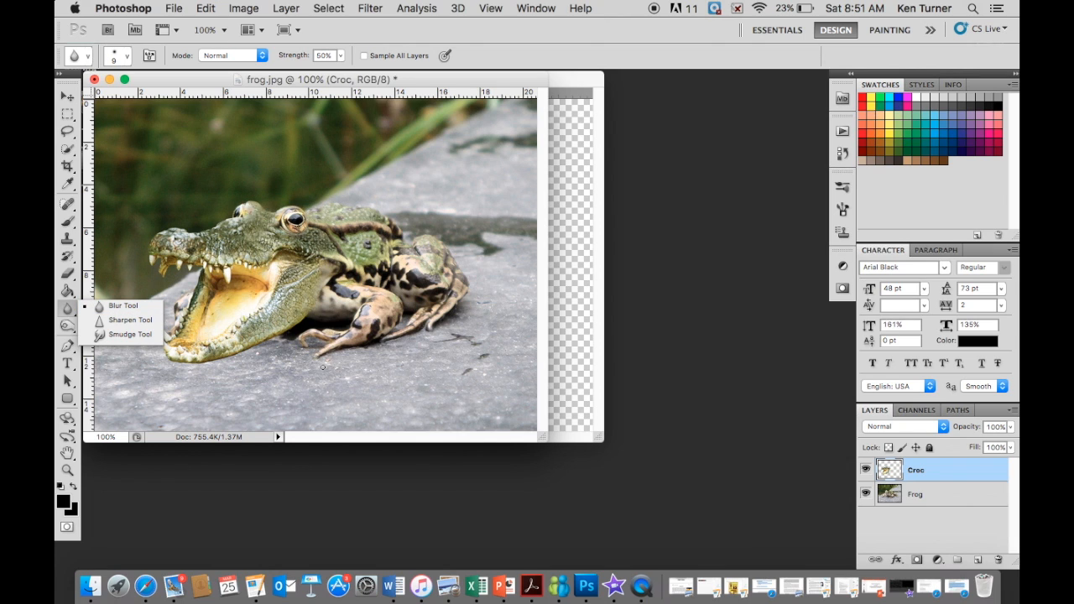
pyautogui.click(405, 375)
pyautogui.press(']')
pyautogui.press(']')
pyautogui.press(']')
pyautogui.press(']')
pyautogui.press(']')
pyautogui.press(']')
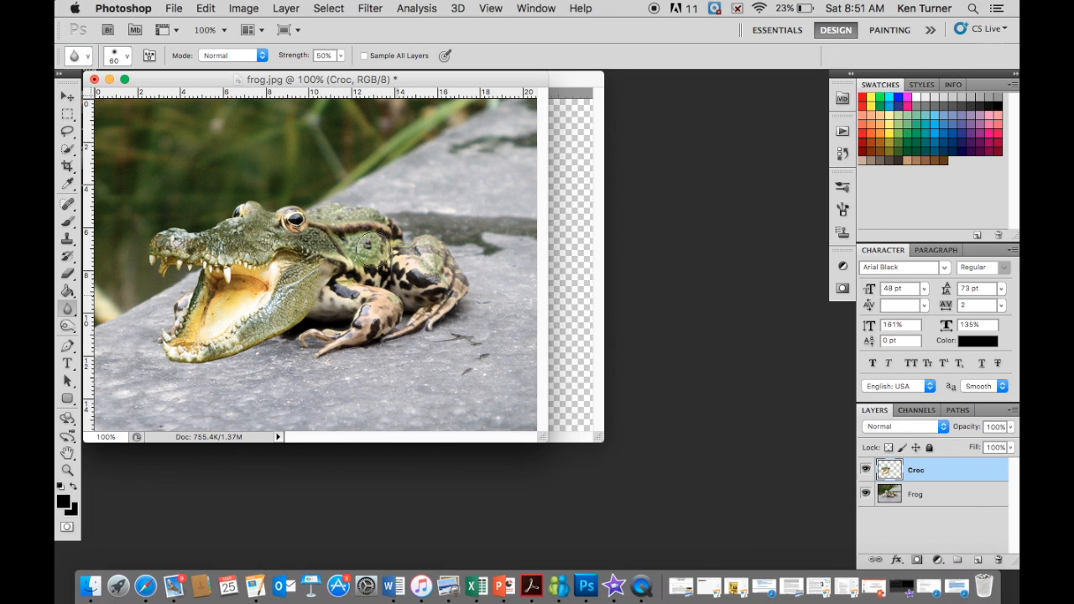
pyautogui.moveTo(219, 256)
pyautogui.mouseDown()
pyautogui.moveTo(207, 252)
pyautogui.moveTo(240, 271)
pyautogui.mouseUp()
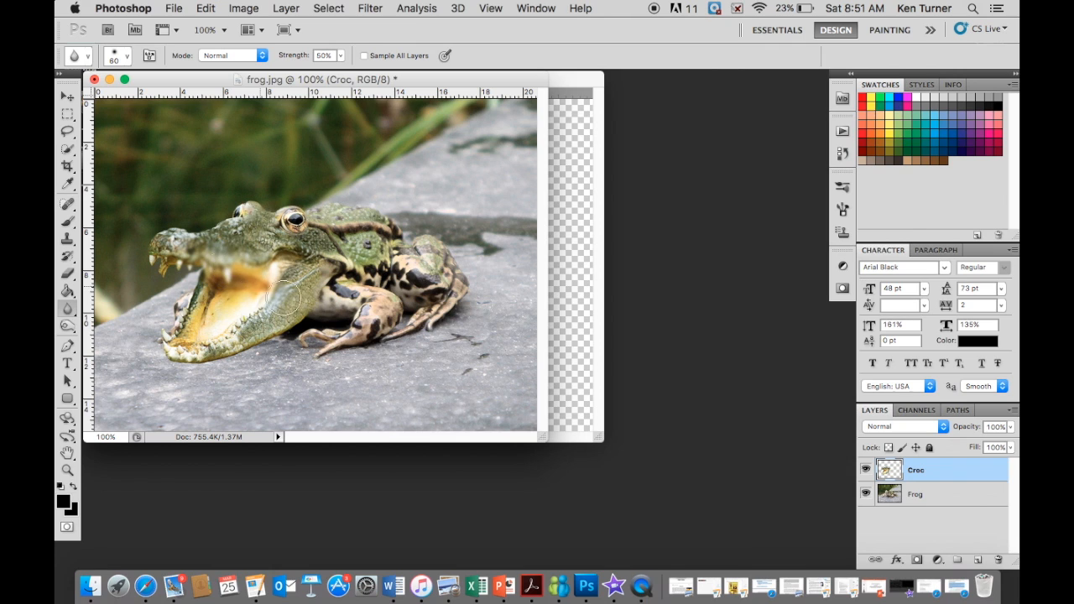
pyautogui.press('super+z')
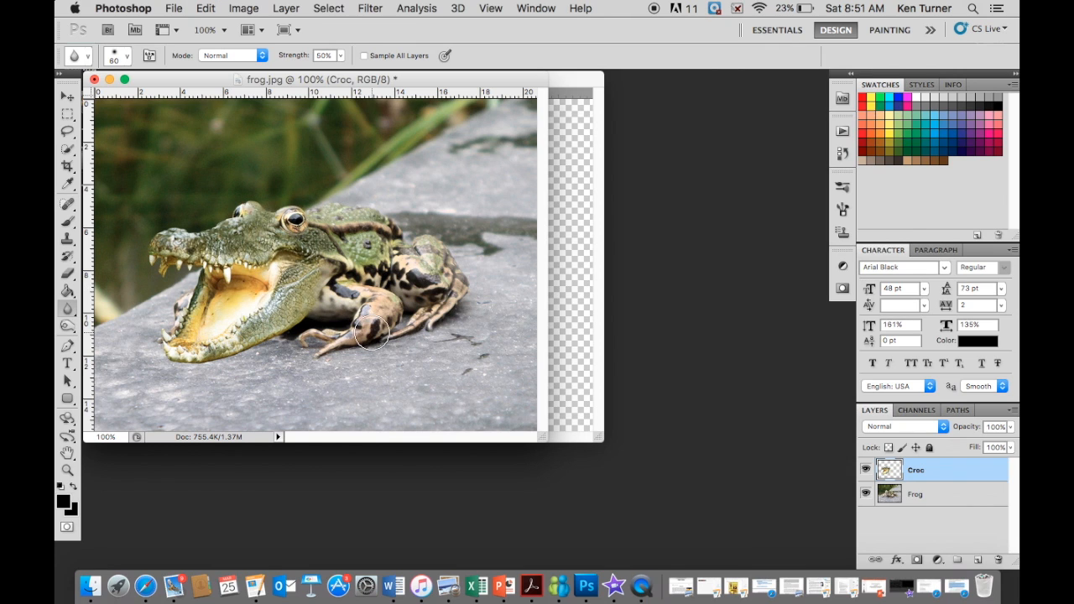
# - Soften the crocodile head's outline along the snout and under the lower jaw with the Blur tool at 10 px
pyautogui.press('[')
pyautogui.press('[')
pyautogui.press('[')
pyautogui.press('[')
pyautogui.press('[')
pyautogui.press('super+equal')
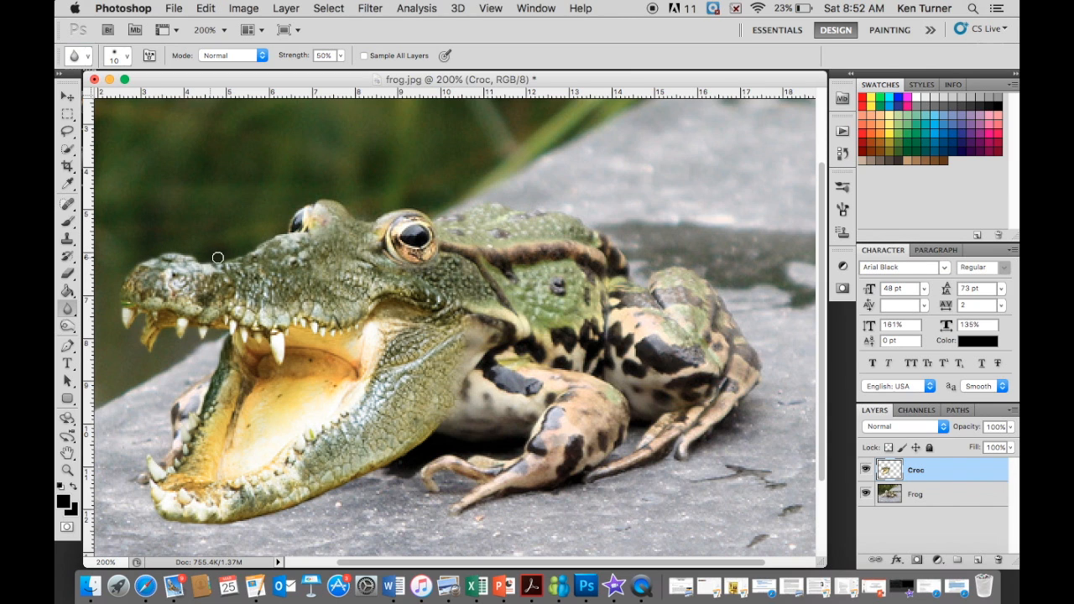
pyautogui.moveTo(218, 257); pyautogui.dragTo(284, 227)
pyautogui.moveTo(406, 463)
pyautogui.mouseDown()
pyautogui.moveTo(441, 428)
pyautogui.moveTo(411, 460)
pyautogui.mouseUp()
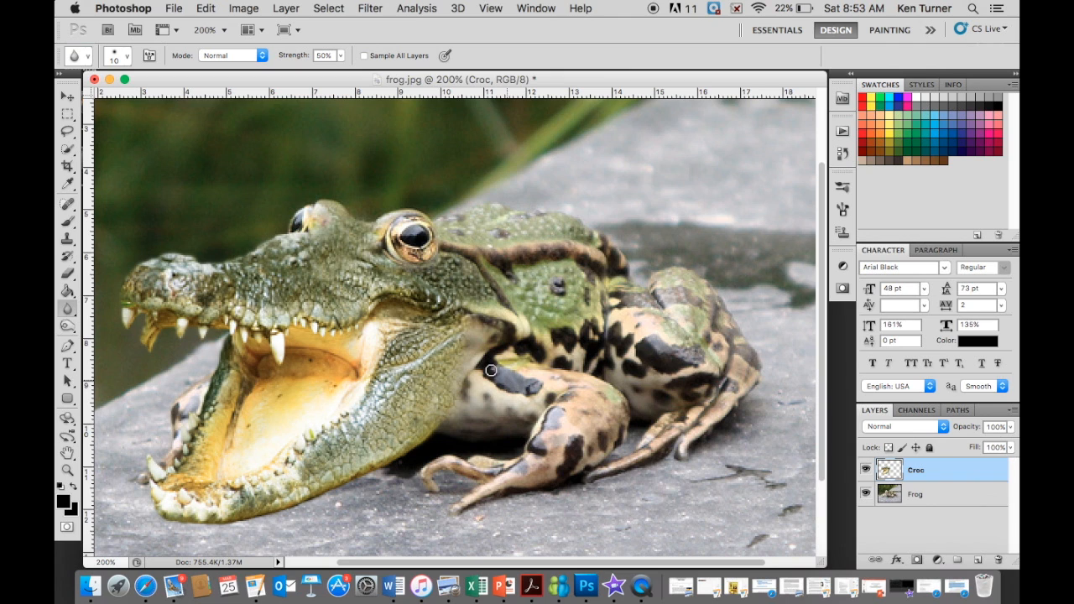
# - Create a new empty layer between the Frog and Croc layers
pyautogui.click(960, 502)
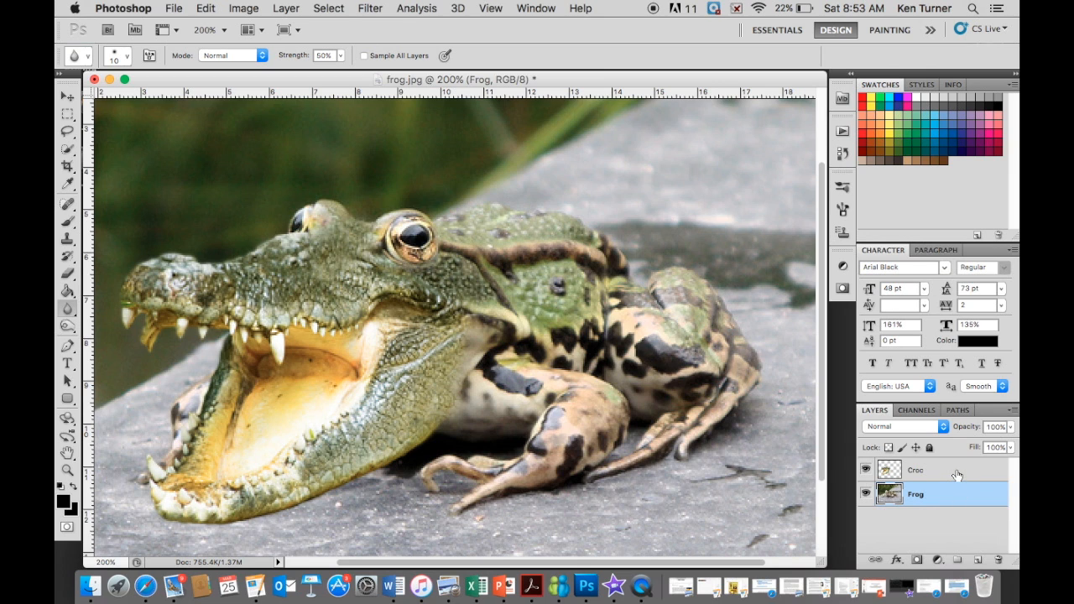
pyautogui.click(958, 475)
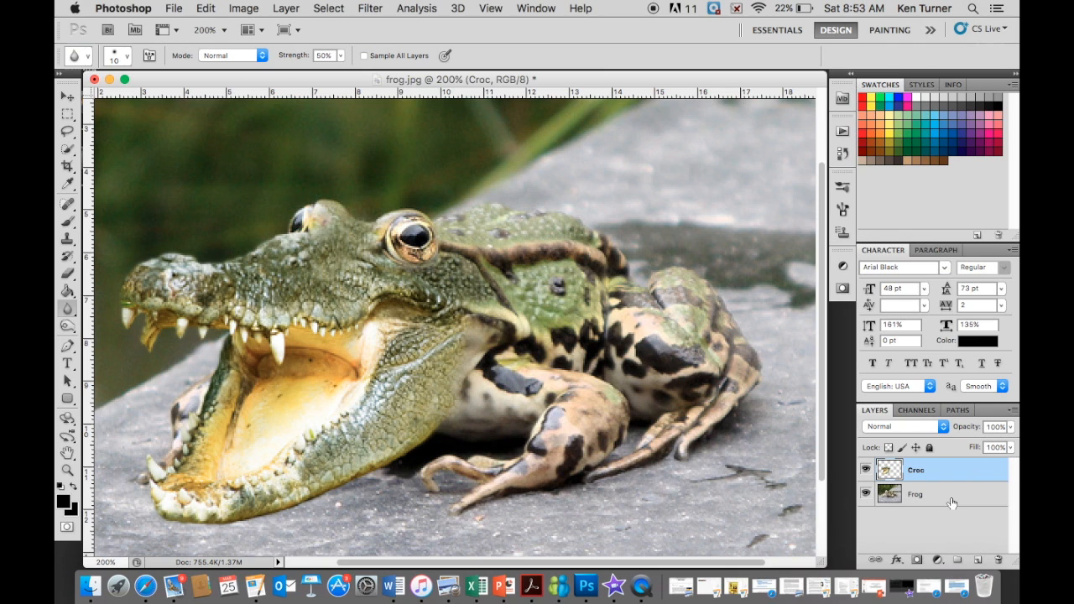
pyautogui.click(951, 502)
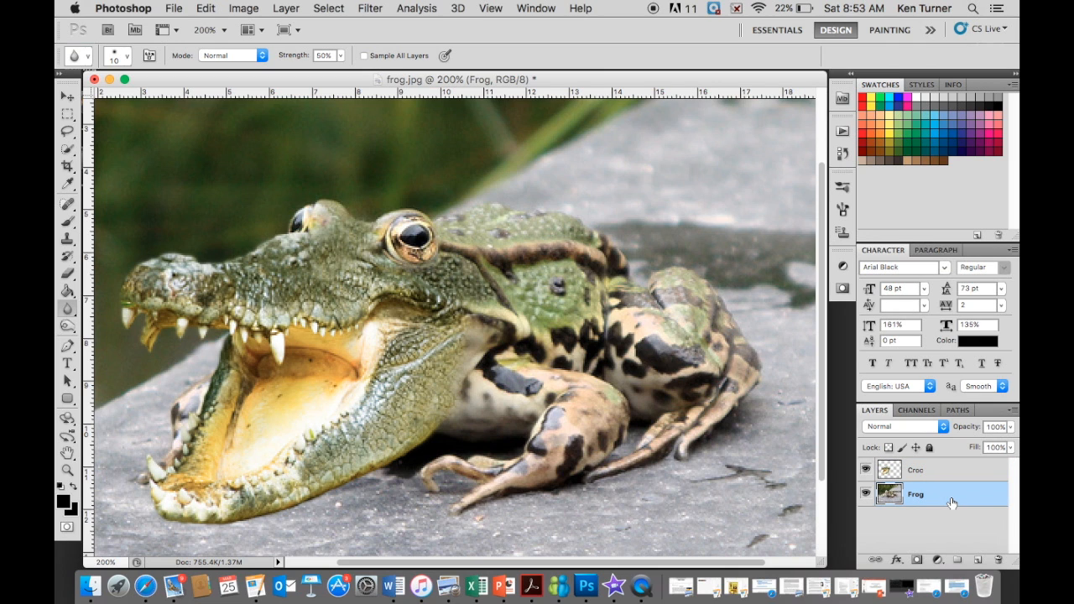
pyautogui.click(978, 560)
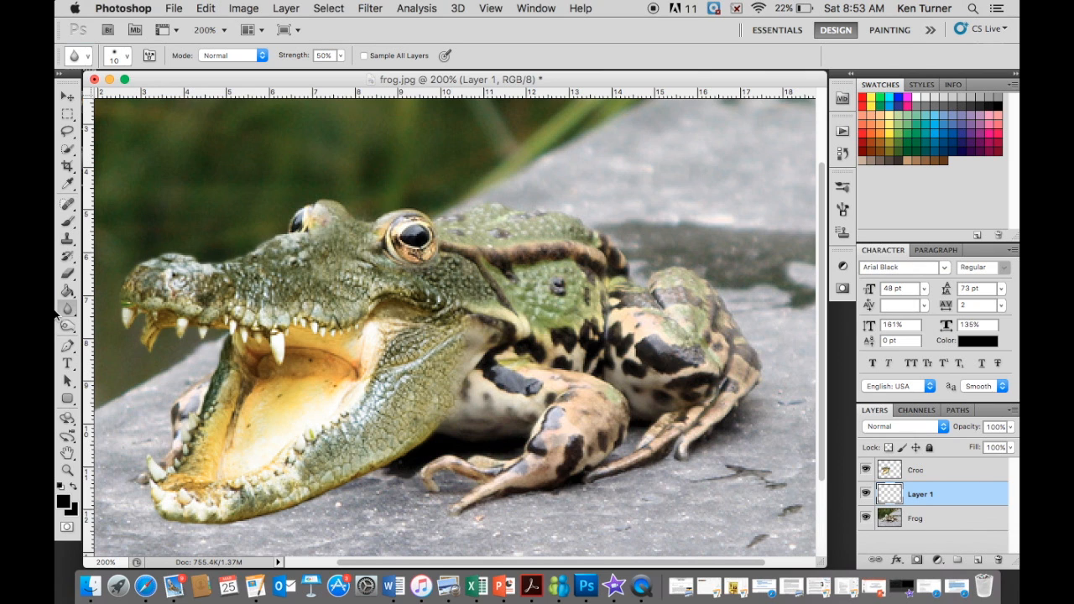
# - Paint a black shadow under the crocodile's lower jaw on the new layer with a hard 20 px brush
pyautogui.click(69, 228)
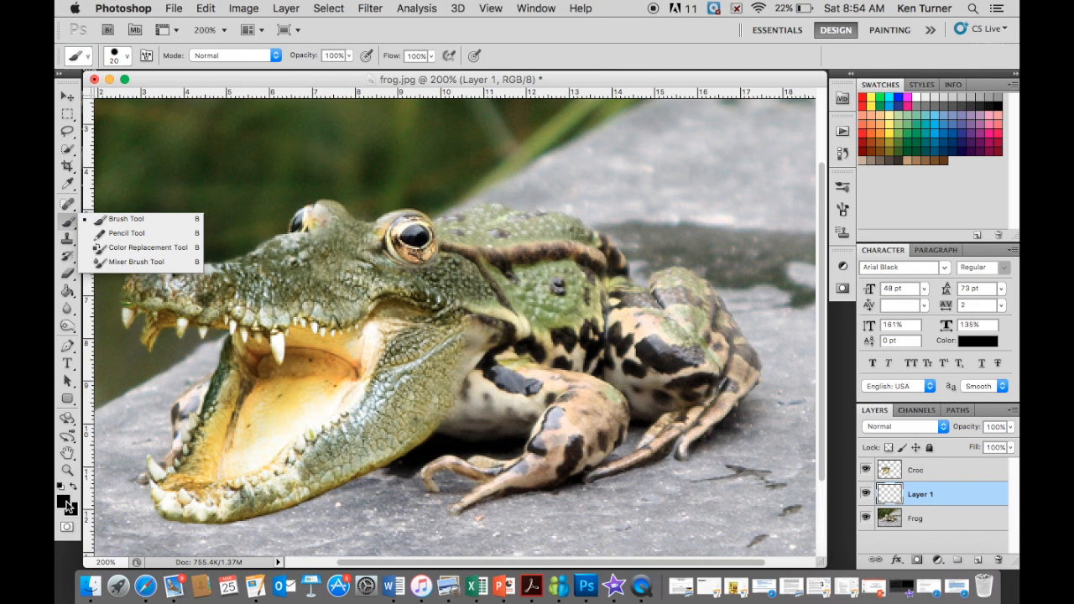
pyautogui.click(65, 501)
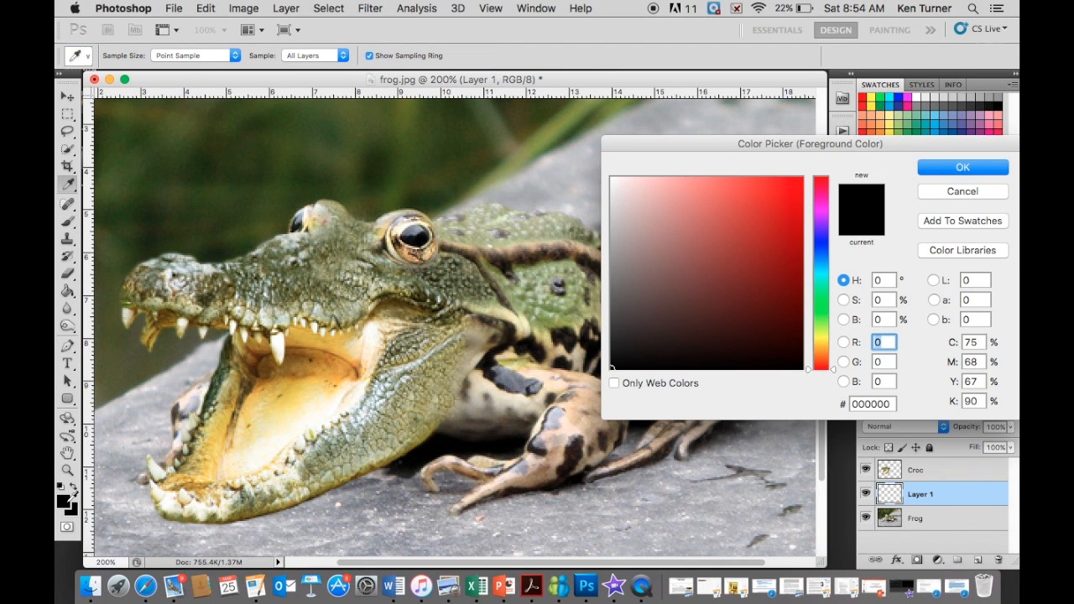
pyautogui.click(939, 172)
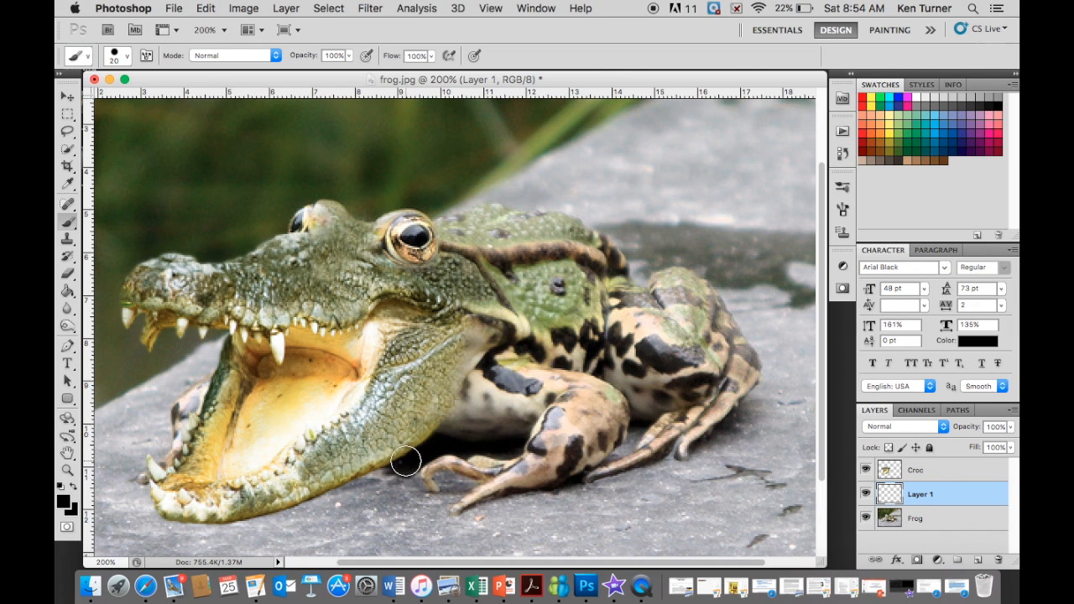
pyautogui.moveTo(402, 460); pyautogui.dragTo(267, 496)
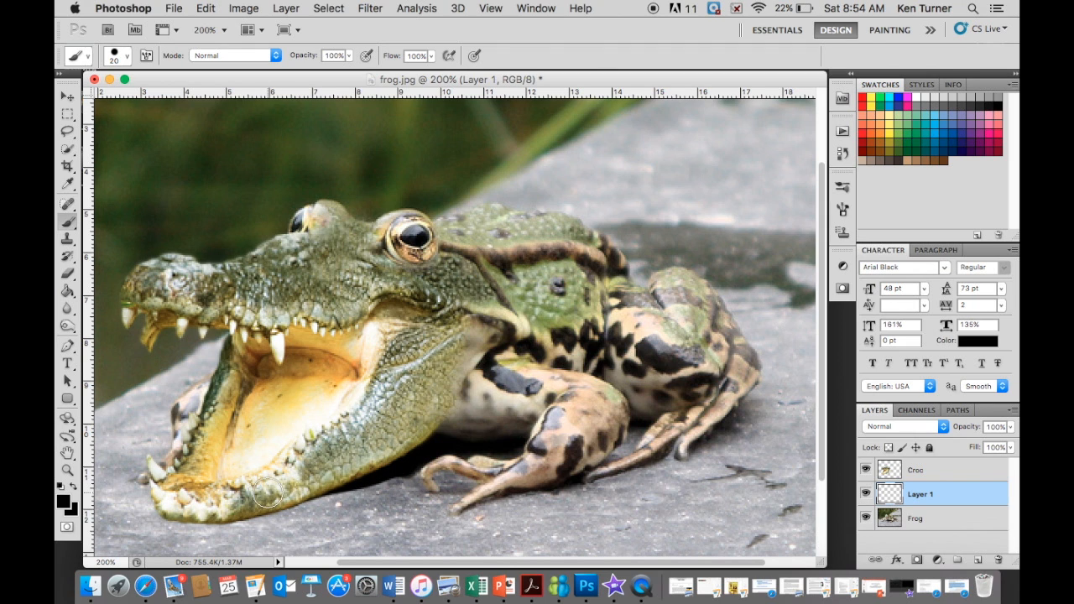
pyautogui.moveTo(351, 473)
pyautogui.mouseDown()
pyautogui.moveTo(250, 514)
pyautogui.moveTo(170, 507)
pyautogui.mouseUp()
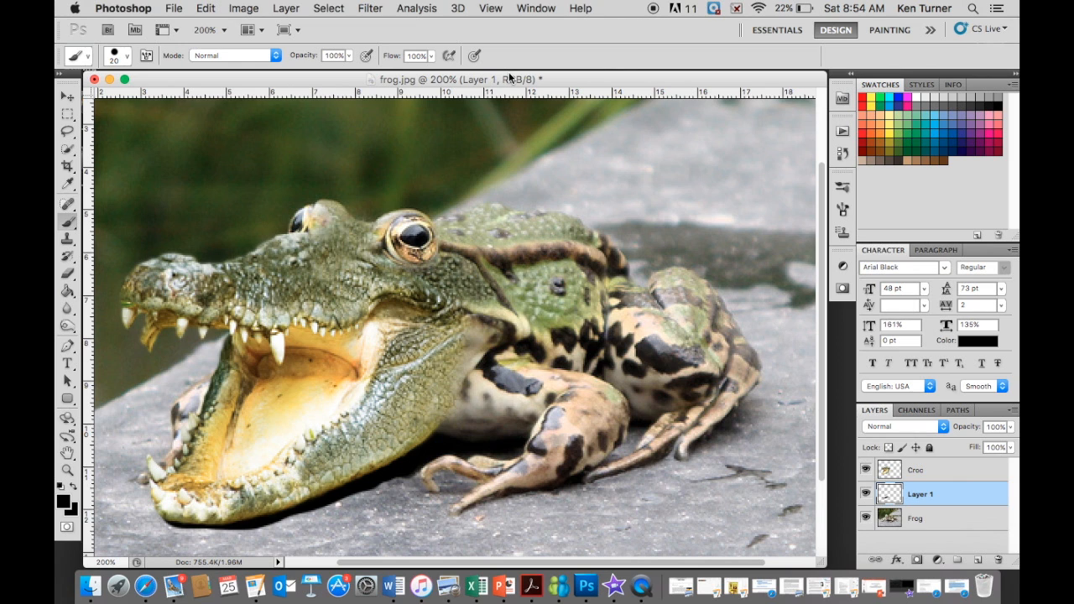
# - Soften the black shadow layer under the crocodile's jaw with a Gaussian Blur of 2.3 pixels radius
pyautogui.click(379, 9)
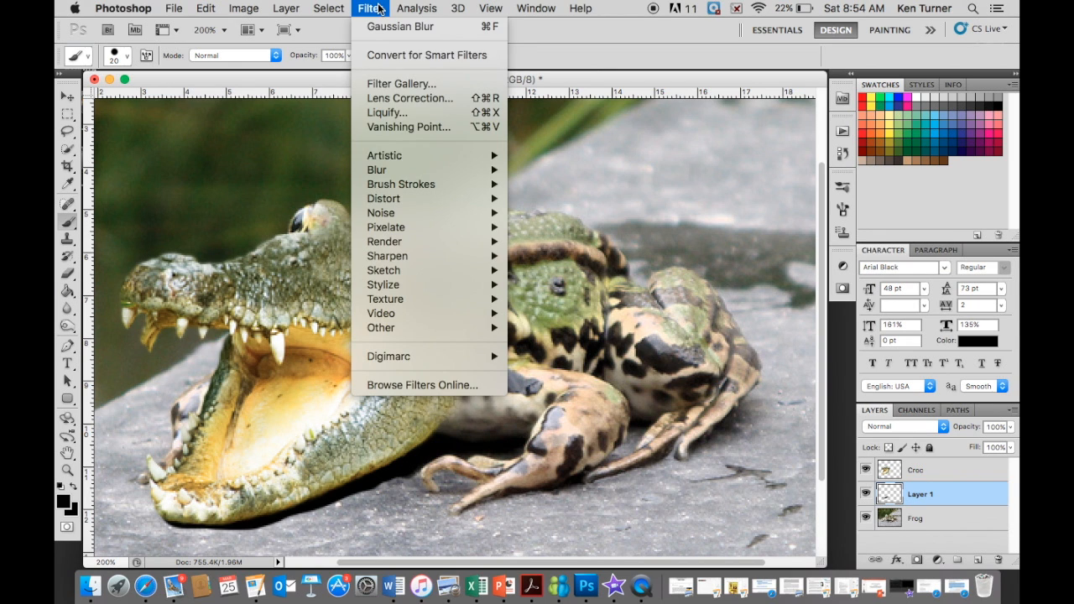
pyautogui.moveTo(393, 173)
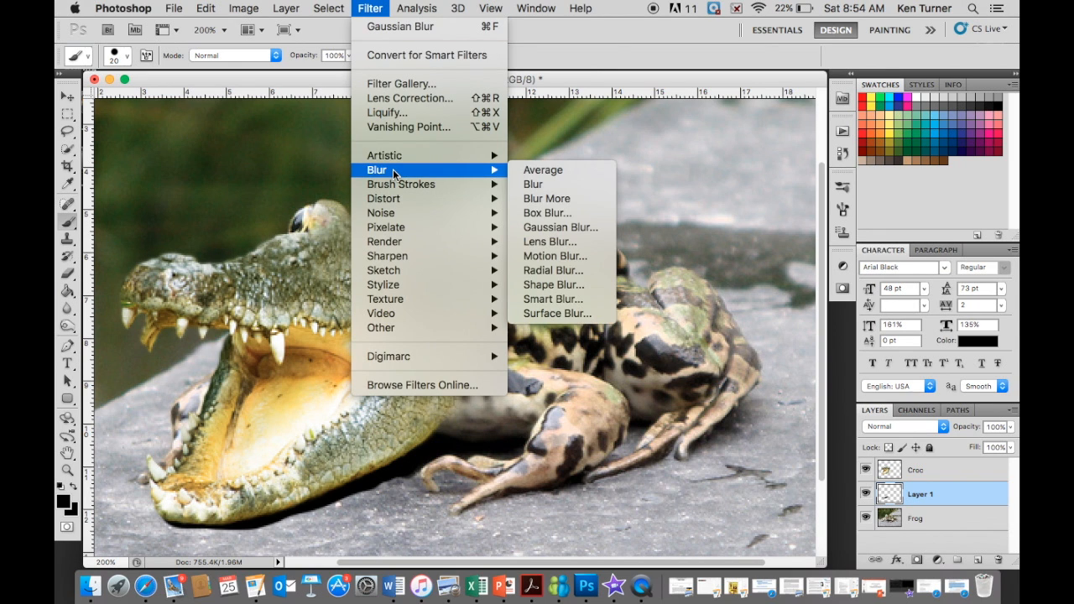
pyautogui.click(545, 229)
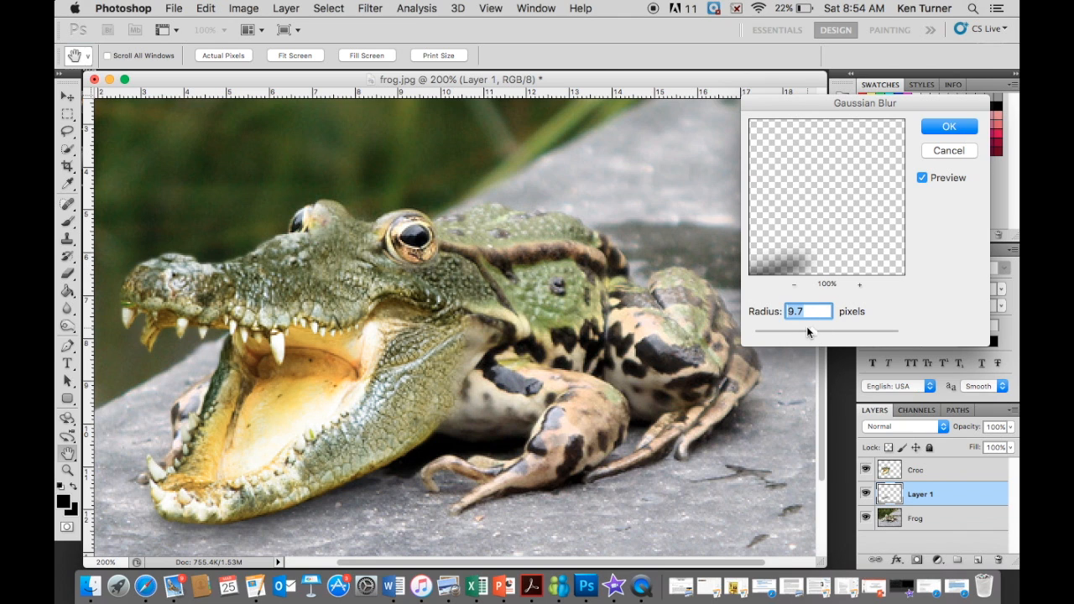
pyautogui.moveTo(812, 334); pyautogui.dragTo(926, 366)
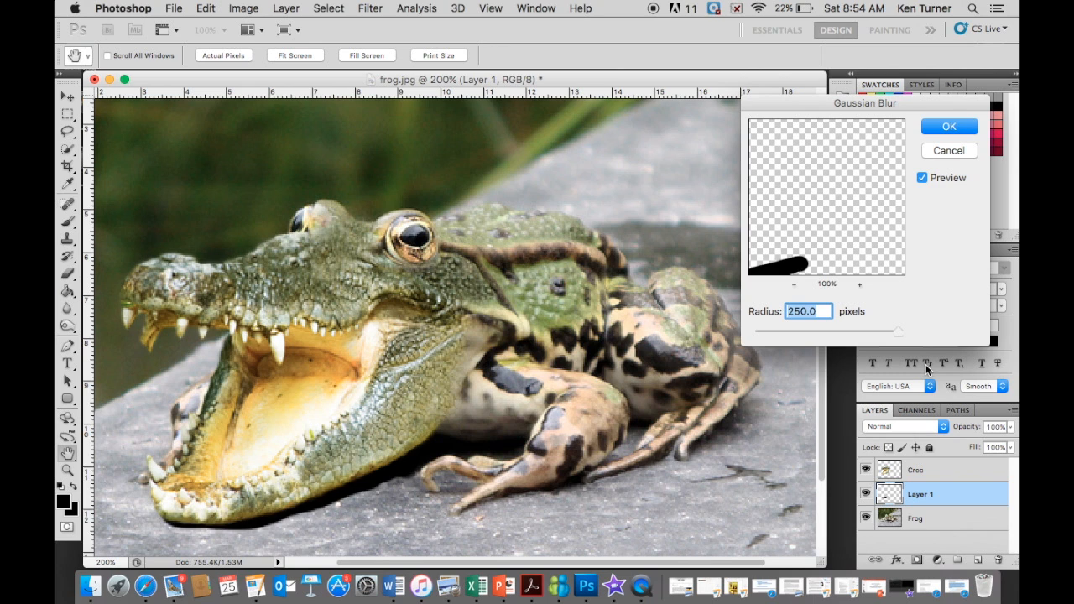
pyautogui.moveTo(926, 366); pyautogui.dragTo(767, 340)
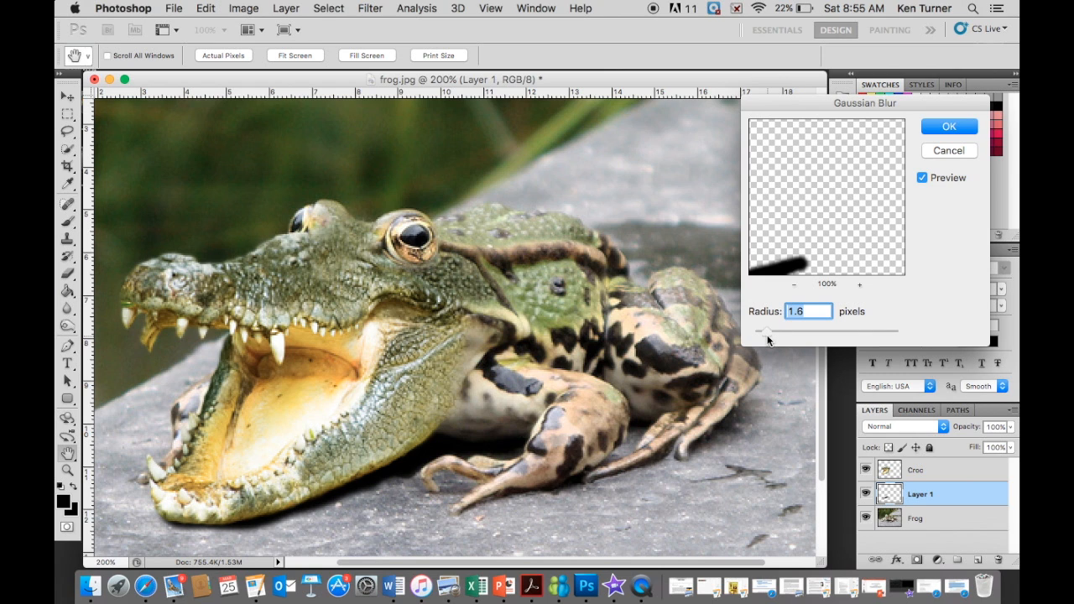
pyautogui.moveTo(767, 339); pyautogui.dragTo(768, 339)
pyautogui.moveTo(770, 335); pyautogui.dragTo(772, 338)
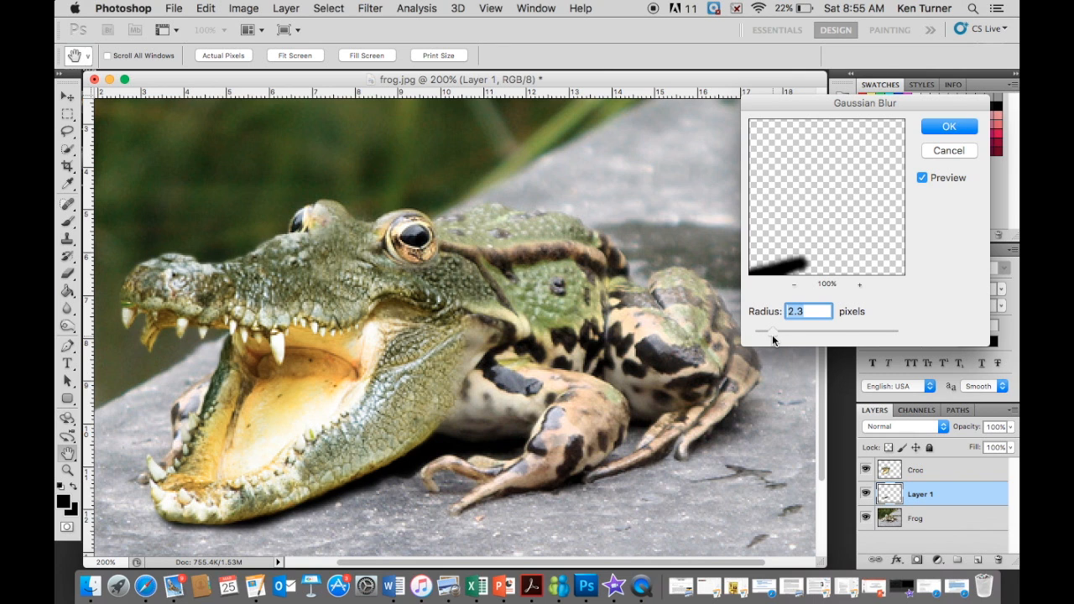
pyautogui.click(949, 126)
pyautogui.press('b')
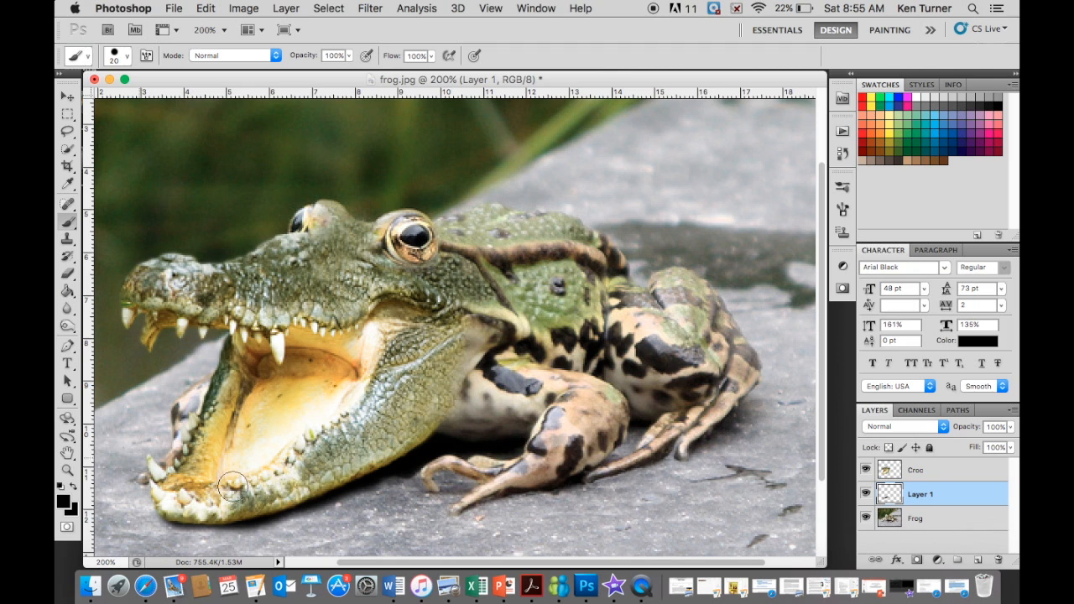
# - Erase the excess shadow along its outer edge under the lower jaw with a soft 25 px eraser at 0% hardness
pyautogui.click(67, 273)
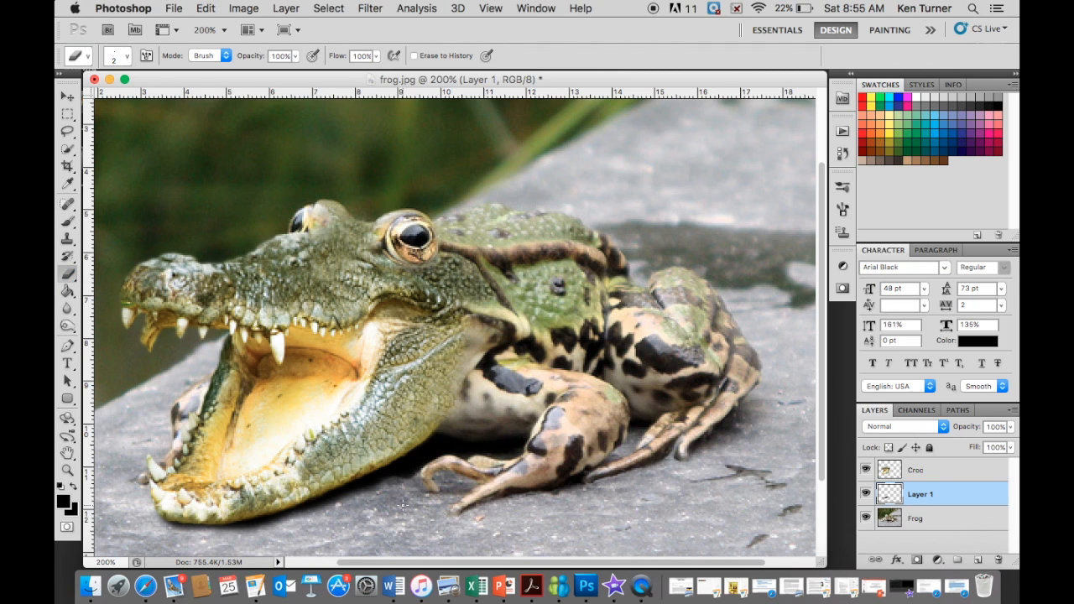
pyautogui.press(']')
pyautogui.press(']')
pyautogui.press(']')
pyautogui.press(']')
pyautogui.press(']')
pyautogui.press(']')
pyautogui.press(']')
pyautogui.press(']')
pyautogui.press(']')
pyautogui.press(']')
pyautogui.press(']')
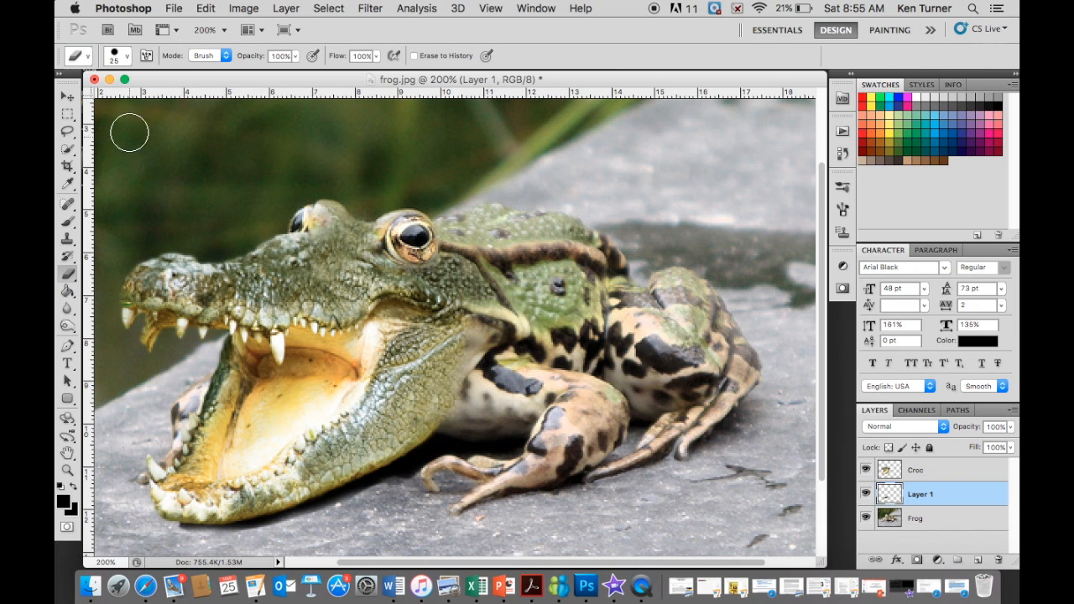
pyautogui.click(128, 56)
pyautogui.click(179, 157)
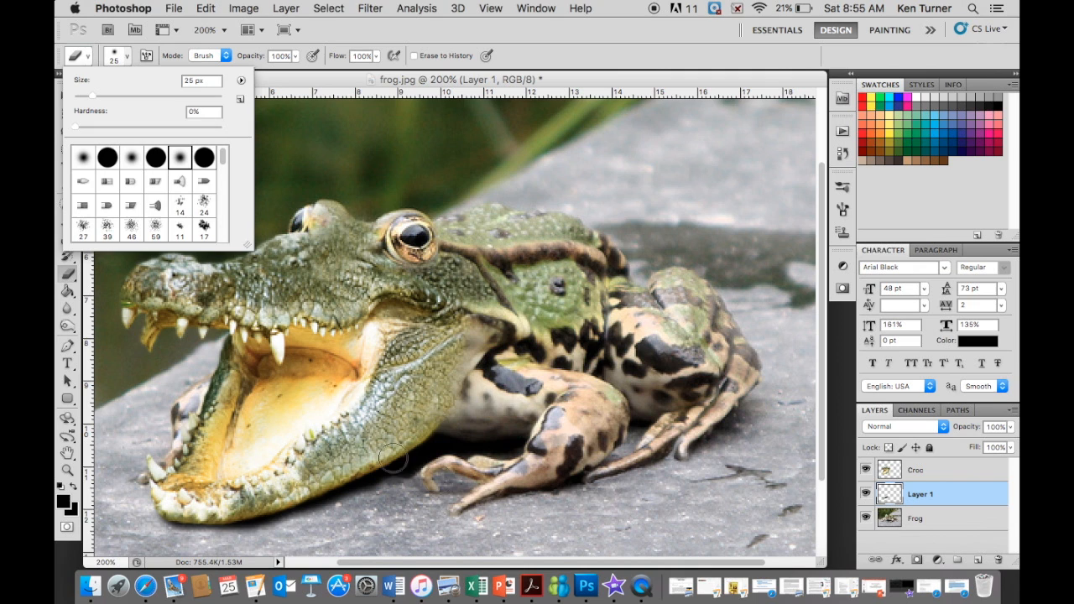
pyautogui.click(466, 520)
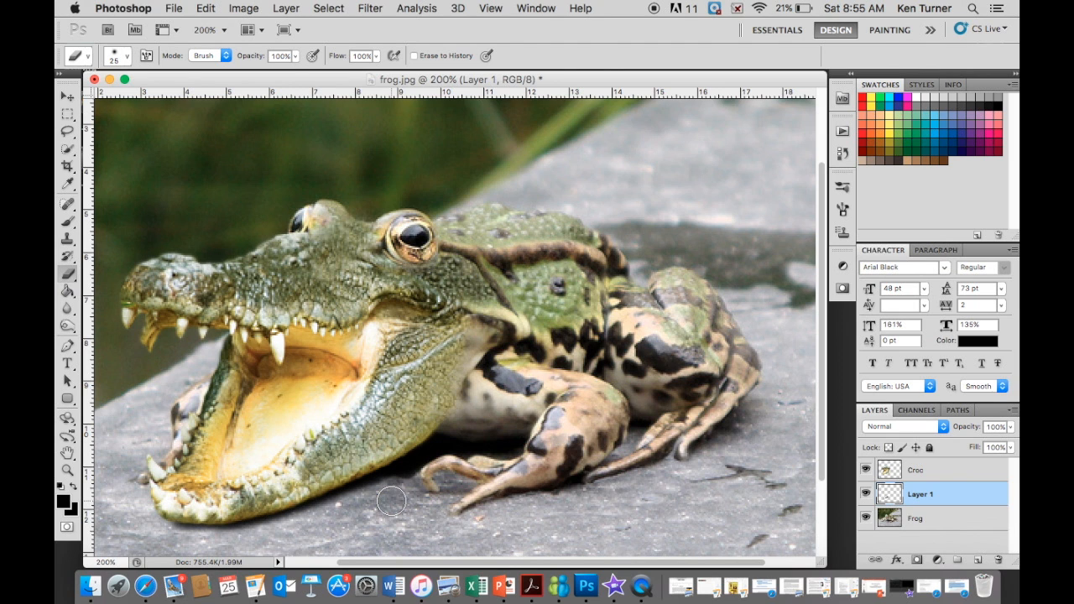
# - Merge the Croc, Layer 1 and Frog layers into a single layer
pyautogui.press('super+1')
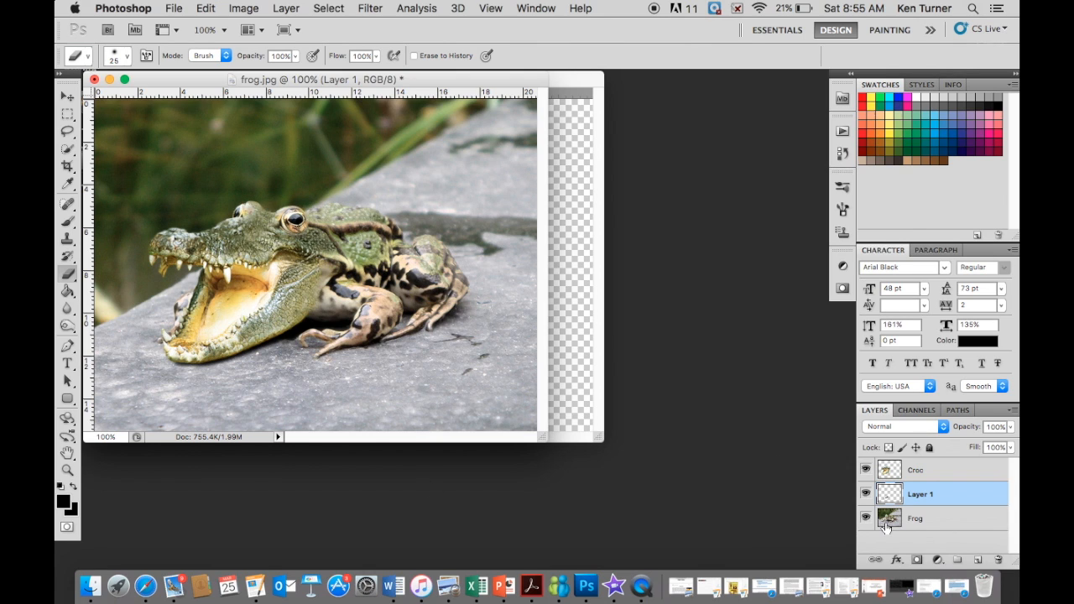
pyautogui.click(963, 473)
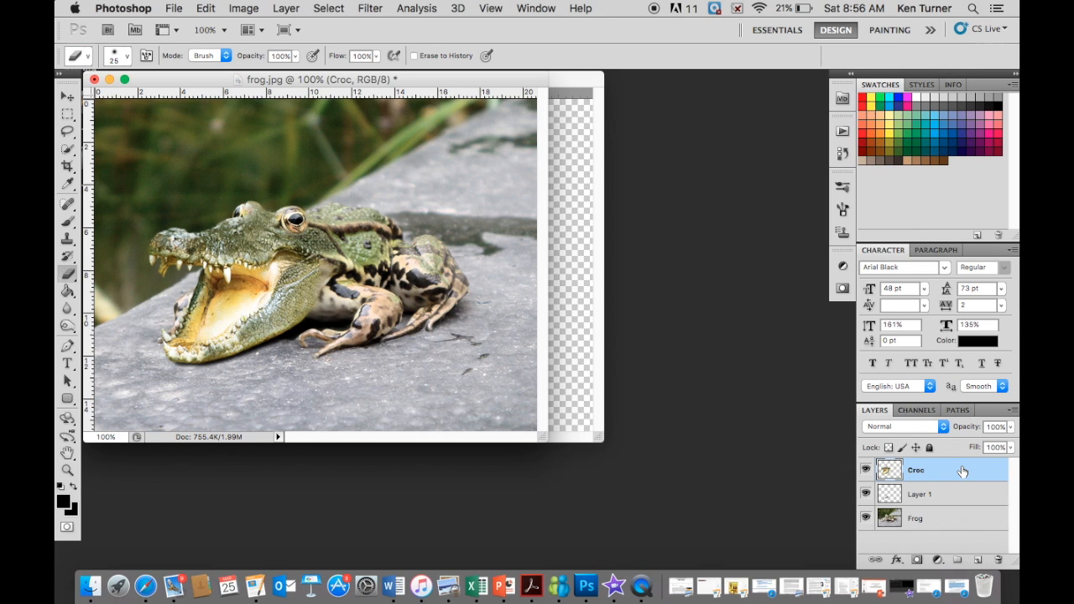
pyautogui.click(948, 522)
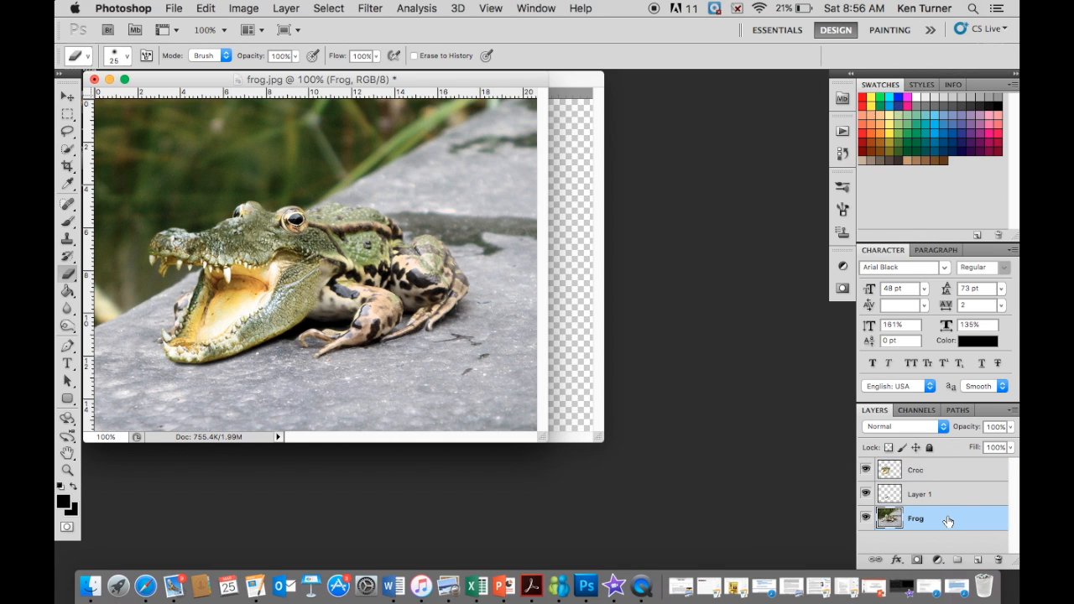
pyautogui.keyDown('shift'); pyautogui.click(962, 473); pyautogui.keyUp('shift')
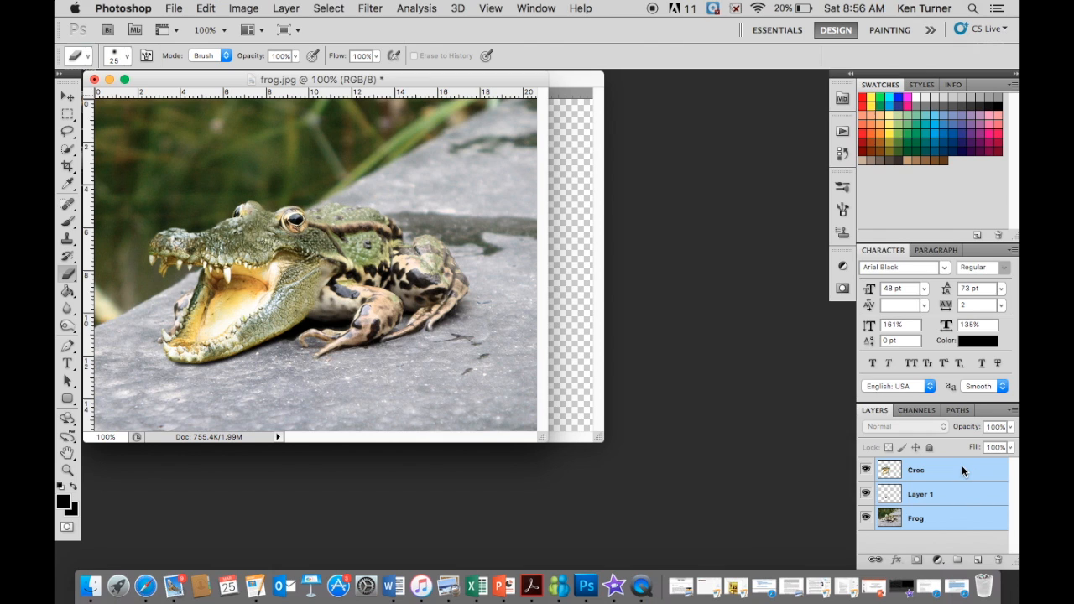
pyautogui.rightClick(962, 472)
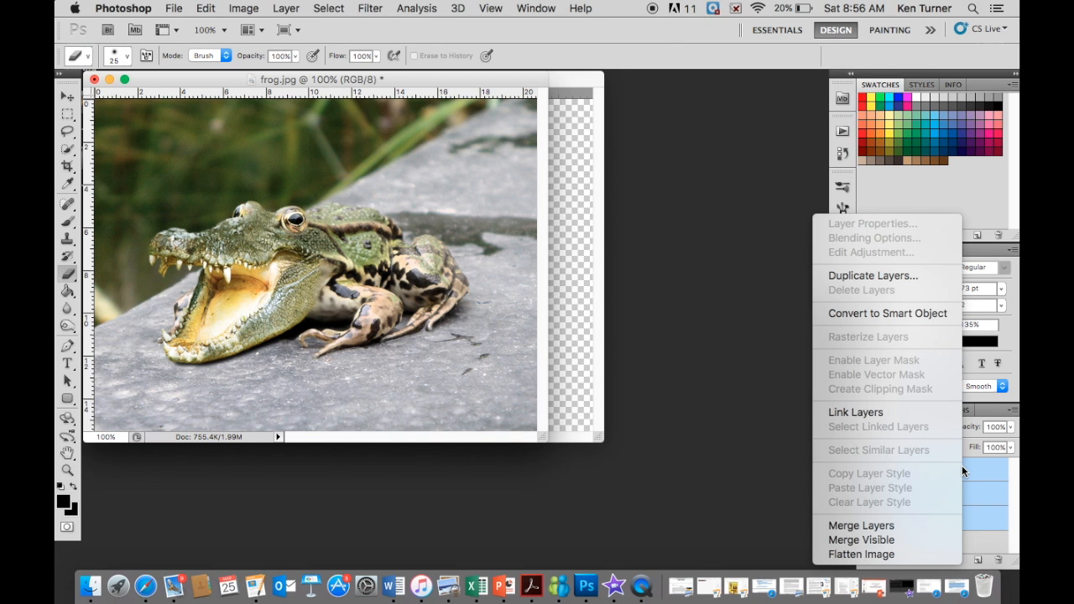
pyautogui.click(867, 526)
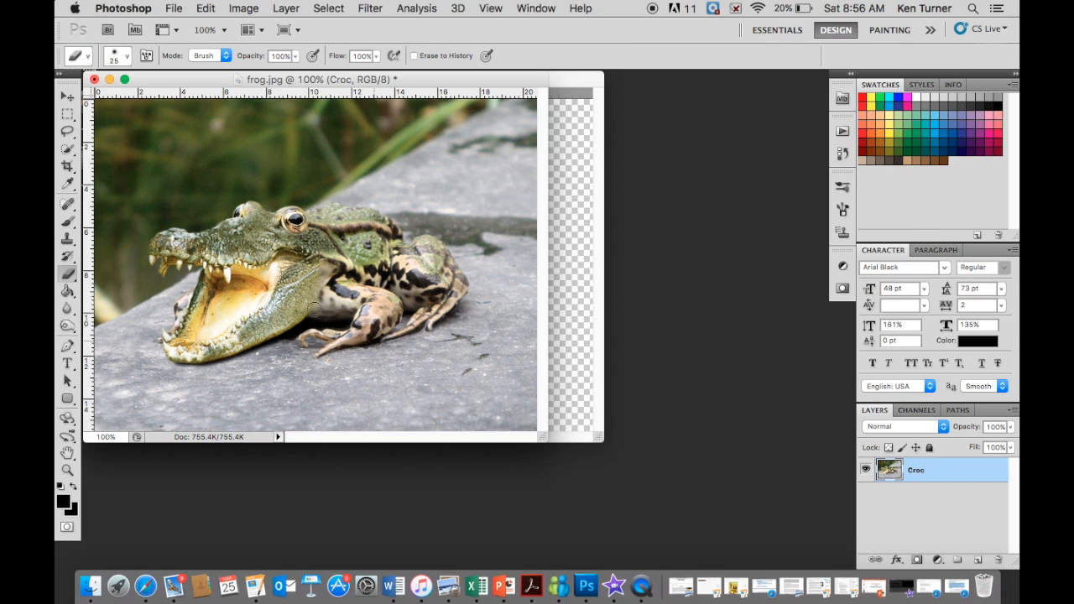
# - Erase a straight diagonal test stroke across the merged image, and undo it
pyautogui.click(210, 204)
pyautogui.keyDown('shift'); pyautogui.click(430, 401); pyautogui.keyUp('shift')
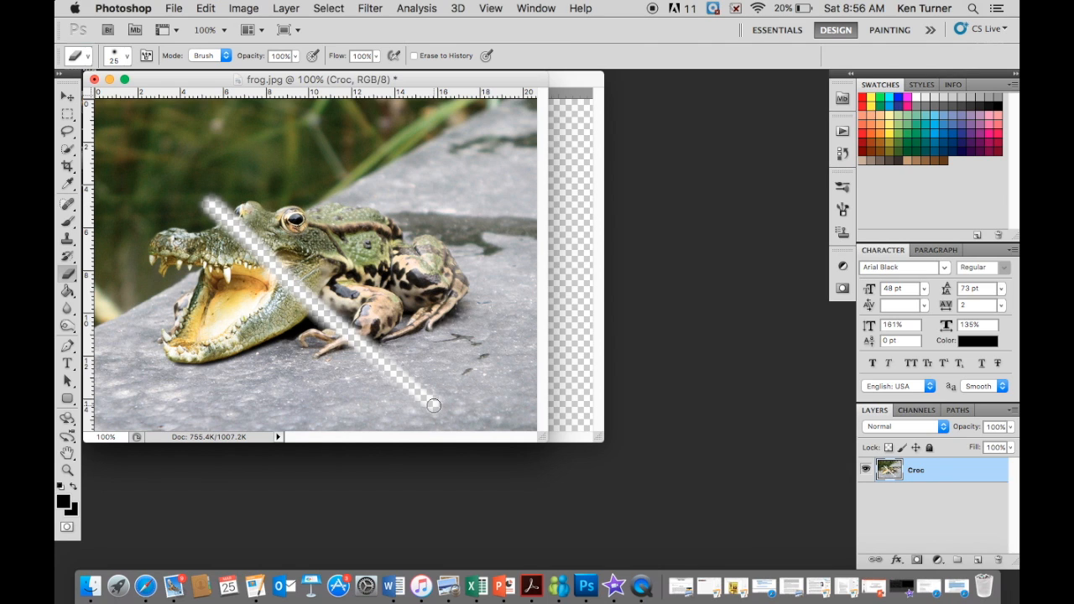
pyautogui.press('super+z')
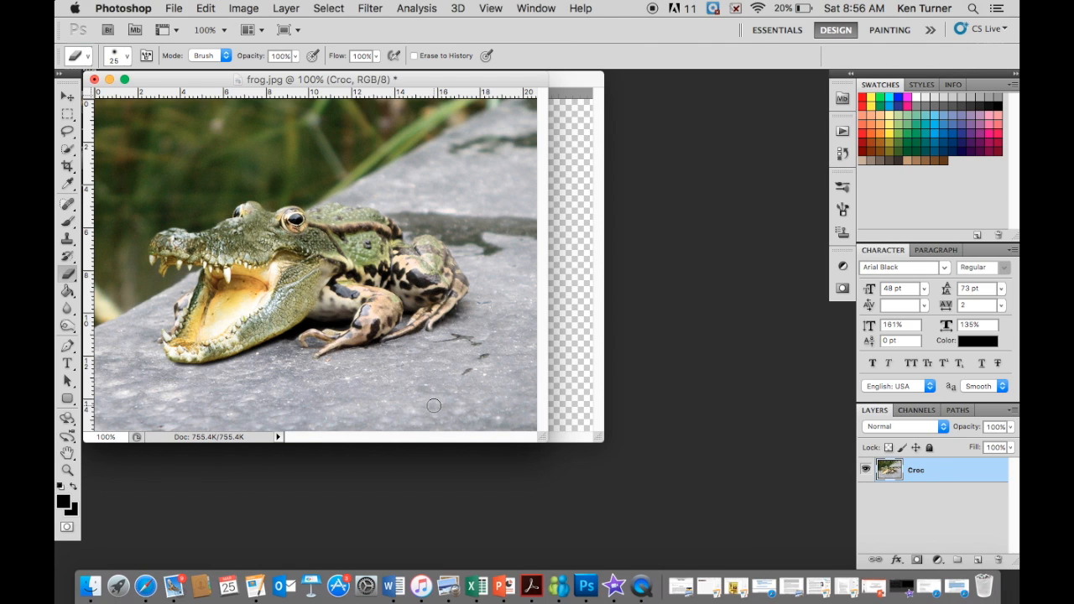
# - Apply Auto Color to the merged image and set its contrast to -41
pyautogui.click(236, 7)
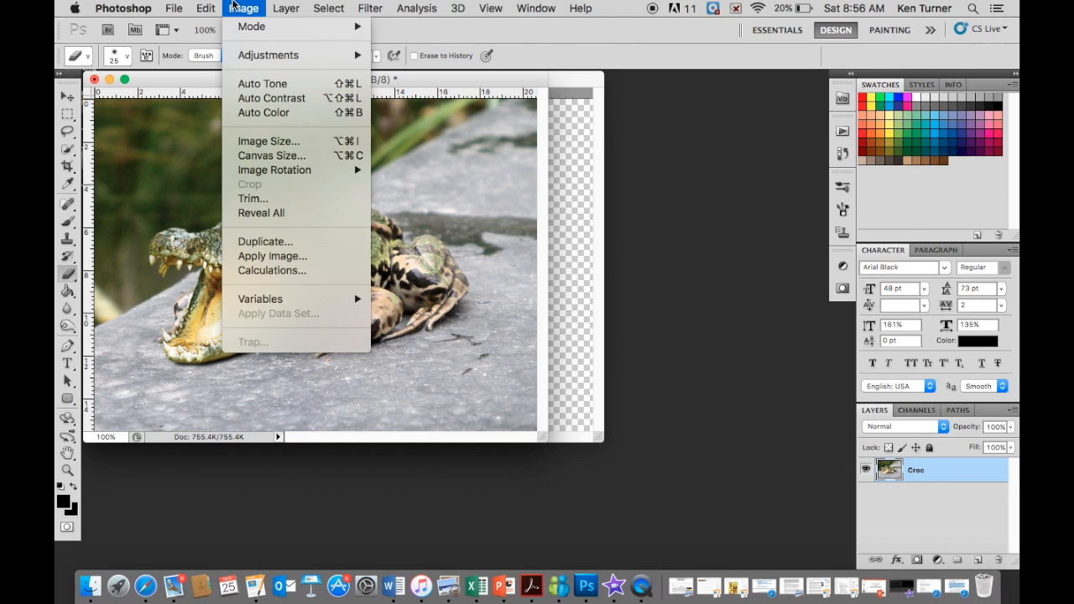
pyautogui.click(253, 113)
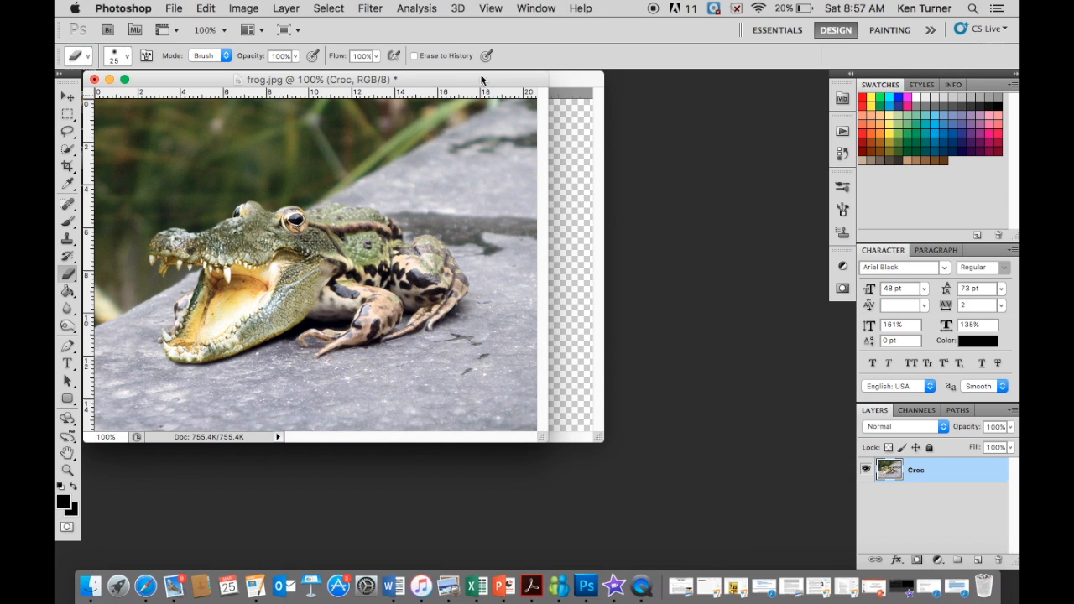
pyautogui.click(244, 7)
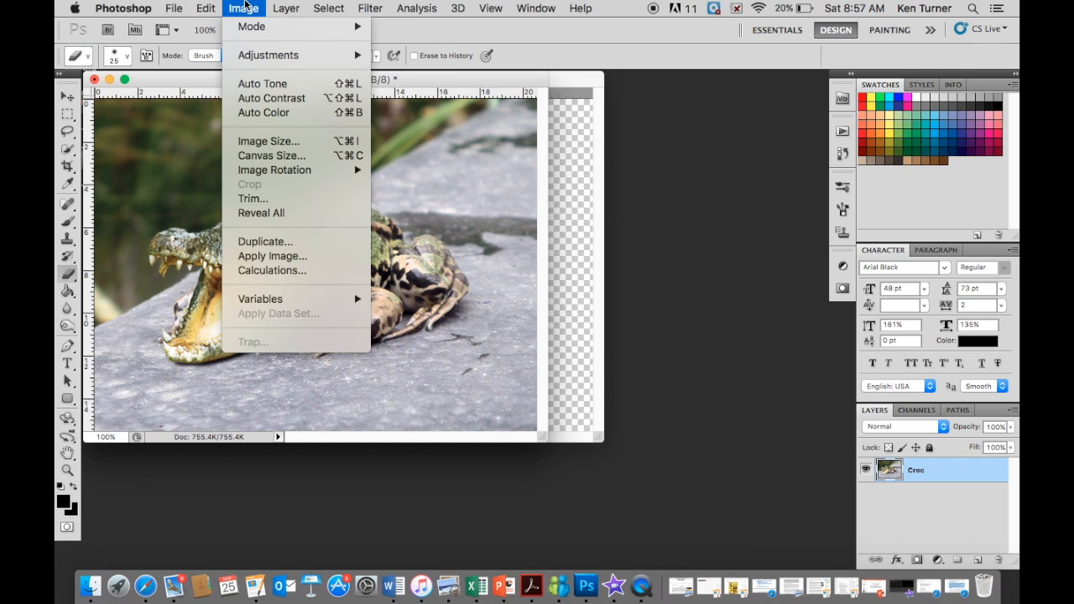
pyautogui.moveTo(250, 57)
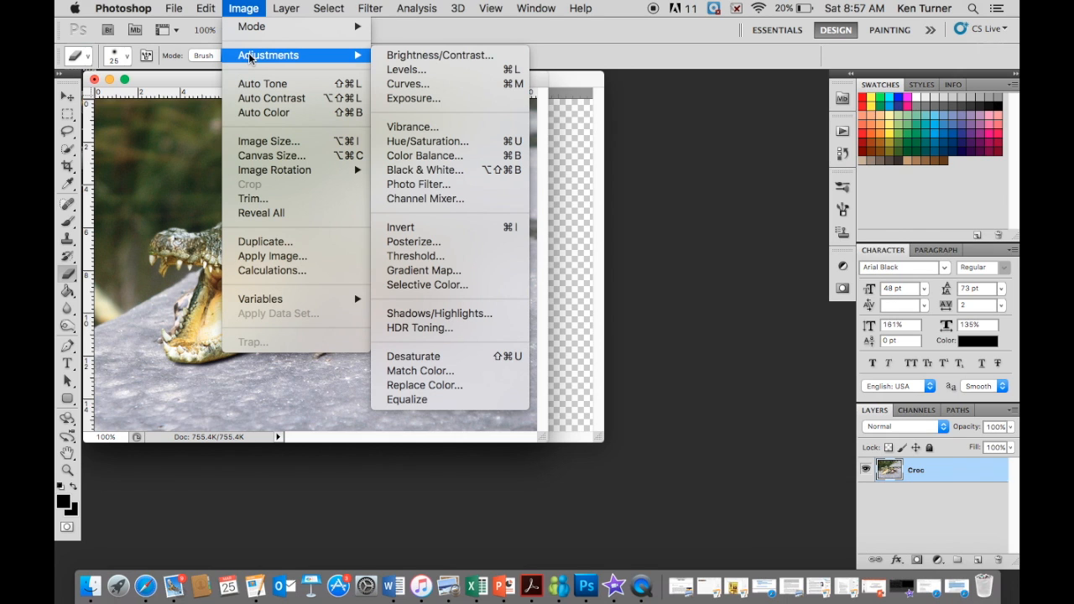
pyautogui.click(463, 56)
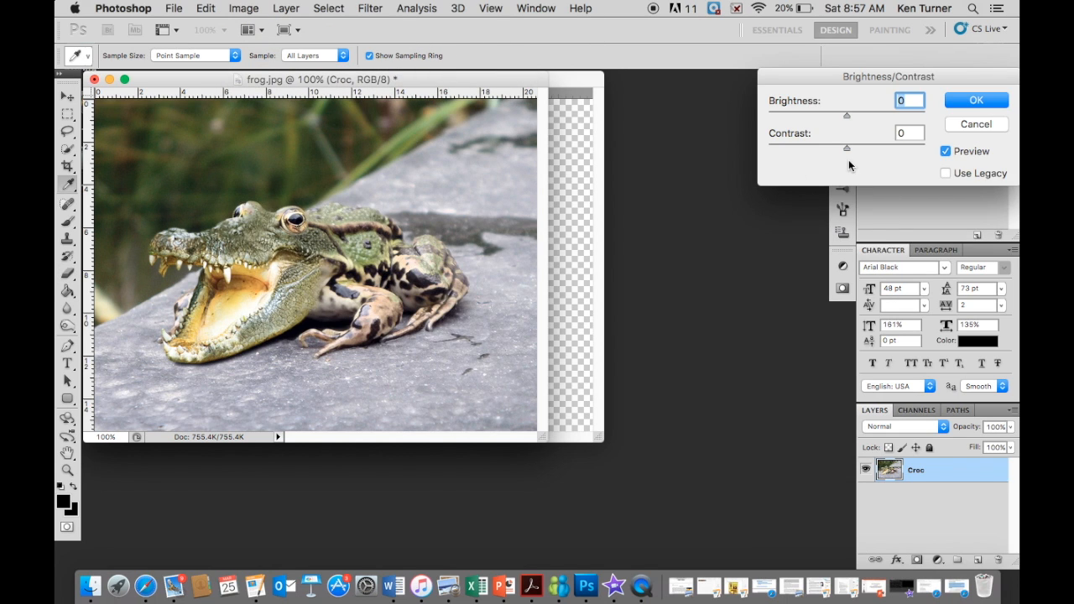
pyautogui.moveTo(847, 149); pyautogui.dragTo(783, 162)
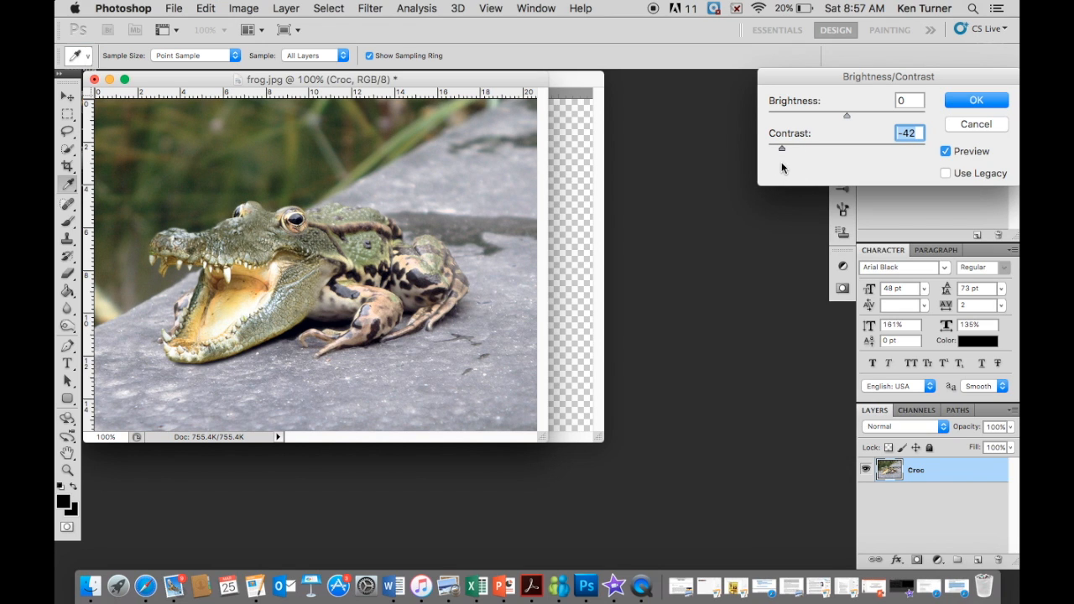
pyautogui.click(975, 100)
pyautogui.press('e')
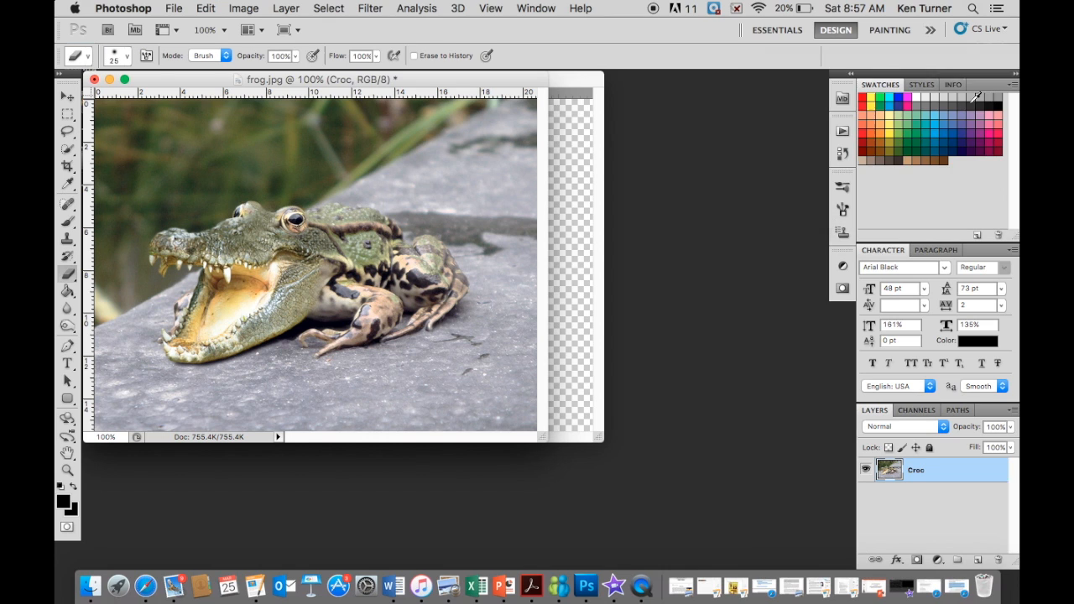
# - Boost the merged image's colors with the Vibrance adjustment, setting vibrance to +94 and saturation to +20
pyautogui.click(241, 8)
pyautogui.moveTo(249, 58)
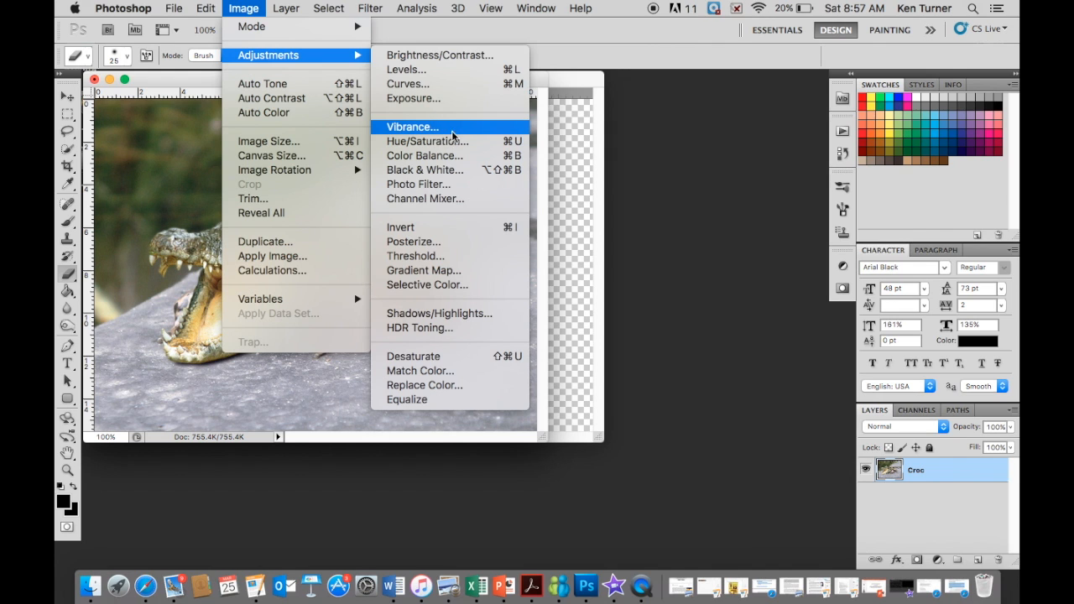
pyautogui.click(422, 130)
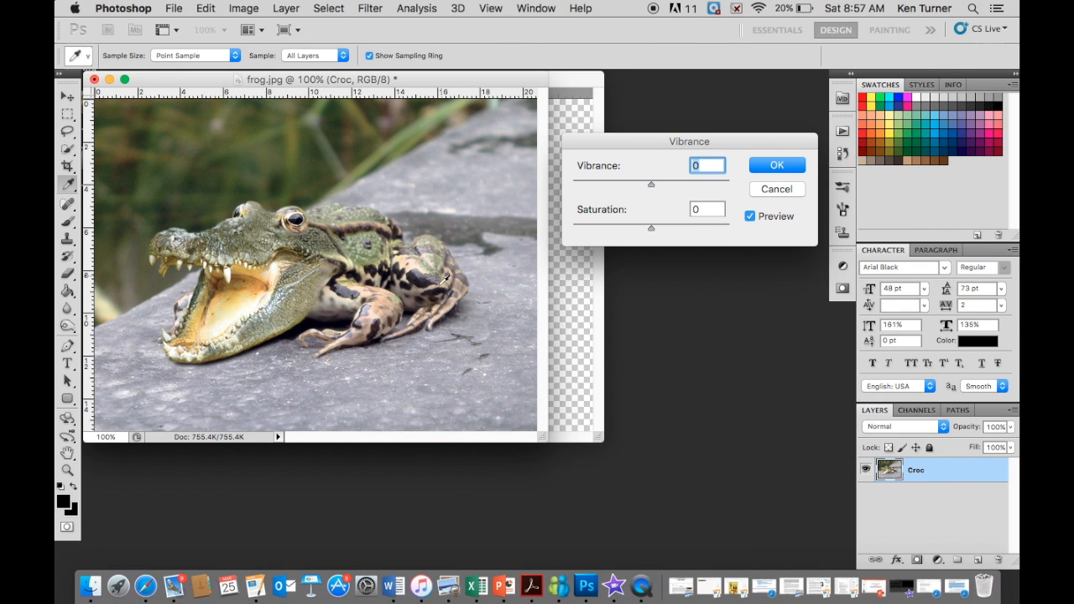
pyautogui.moveTo(652, 185); pyautogui.dragTo(725, 196)
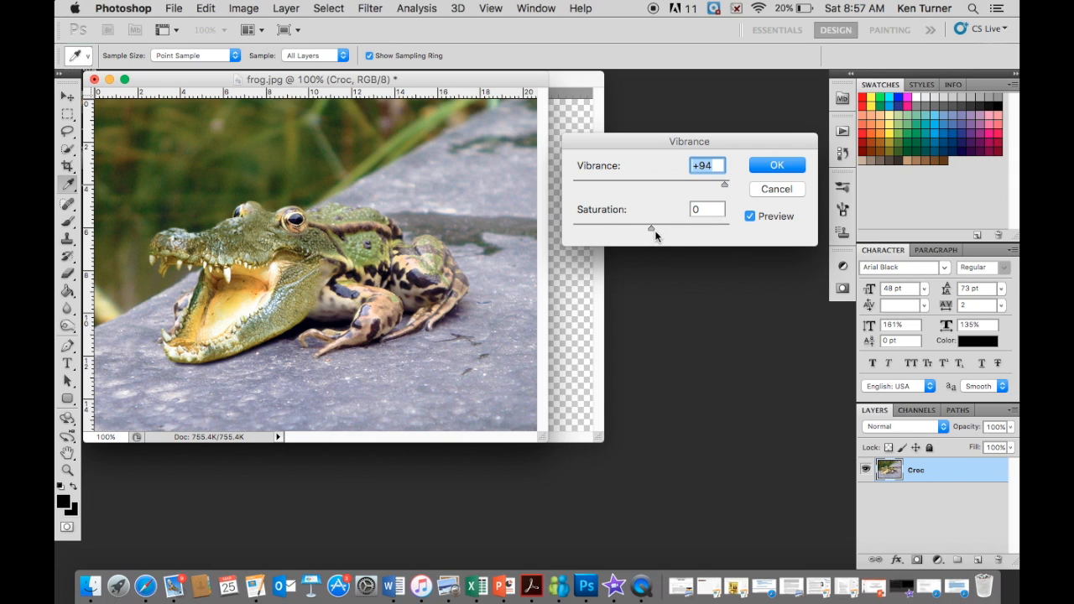
pyautogui.moveTo(649, 226); pyautogui.dragTo(546, 216)
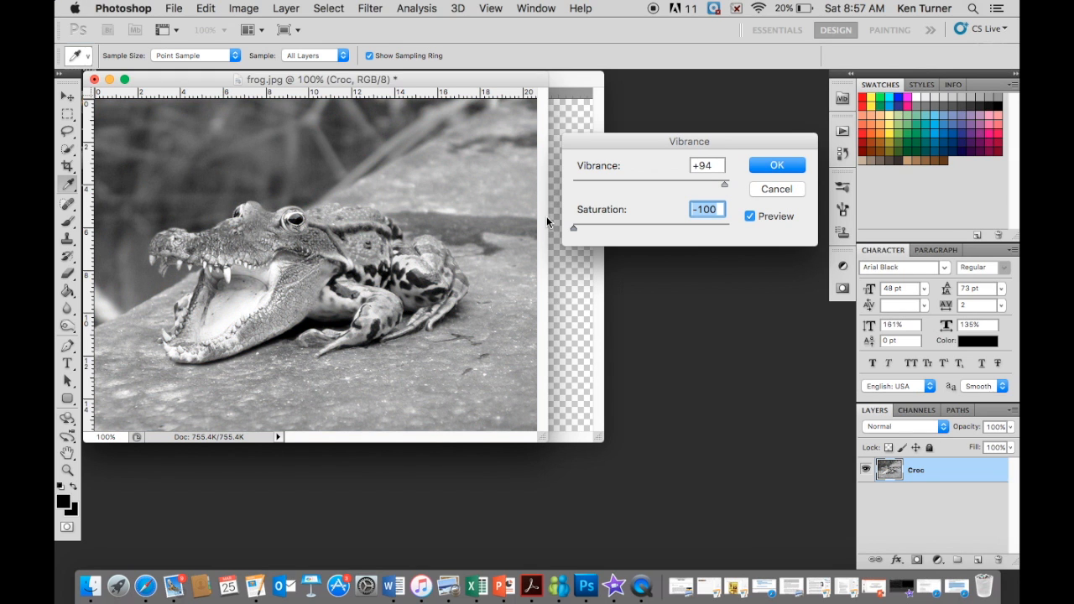
pyautogui.moveTo(546, 215); pyautogui.dragTo(852, 329)
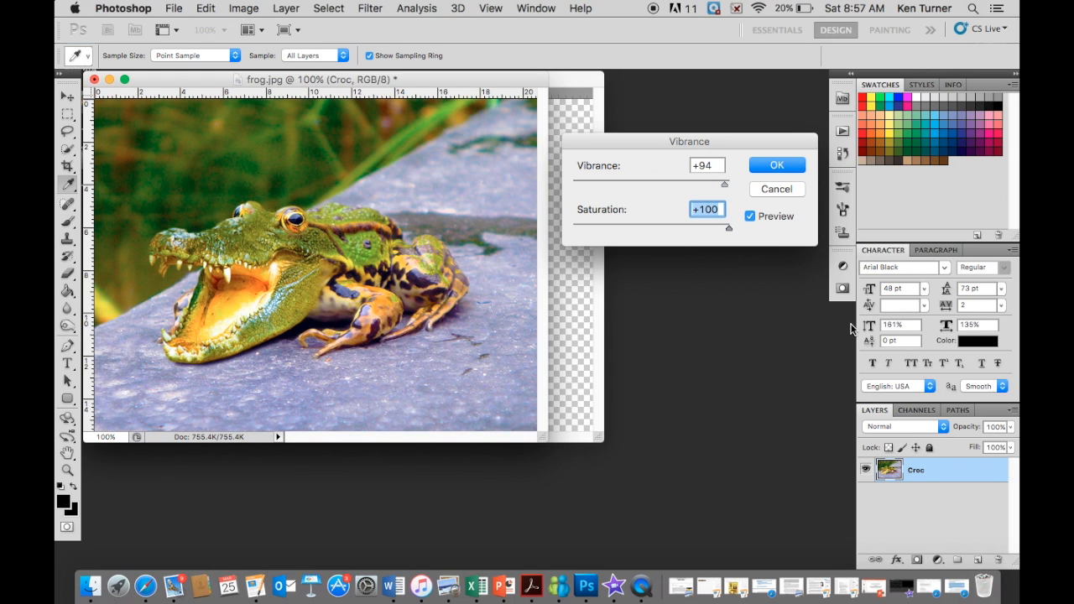
pyautogui.moveTo(729, 227); pyautogui.dragTo(667, 229)
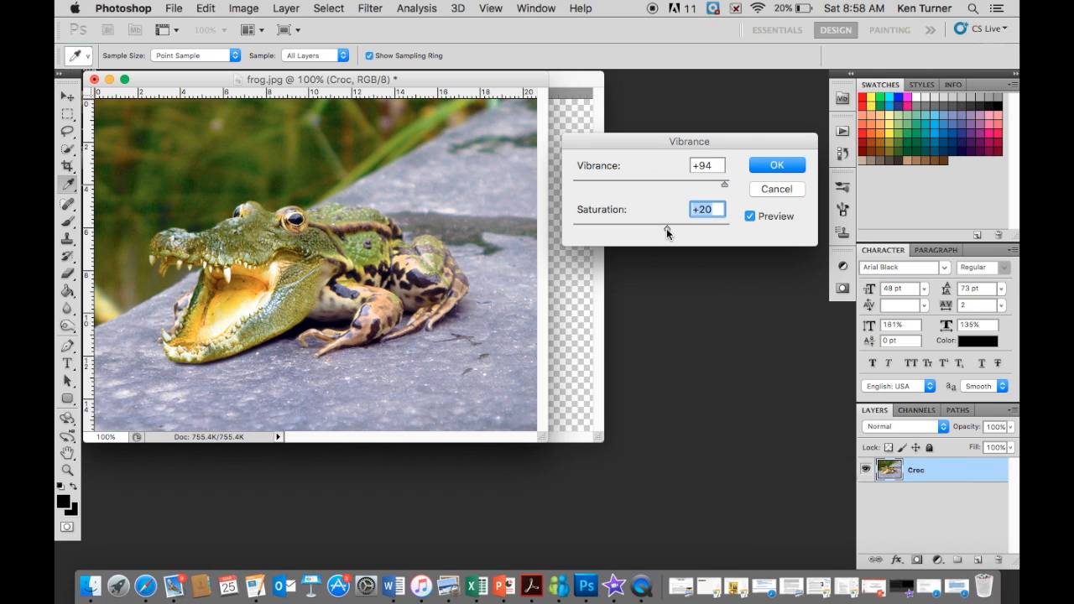
pyautogui.click(771, 167)
pyautogui.click(774, 166)
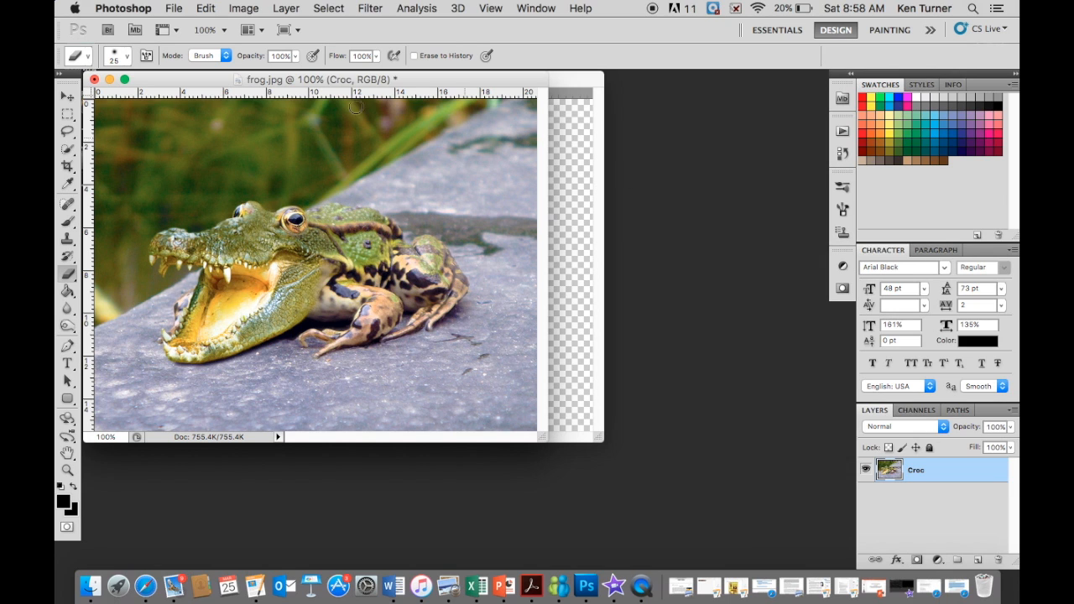
# - Save the composite to the Desktop as a JPEG named Frogodile2017, with the quality slider at its large-file end
pyautogui.click(173, 9)
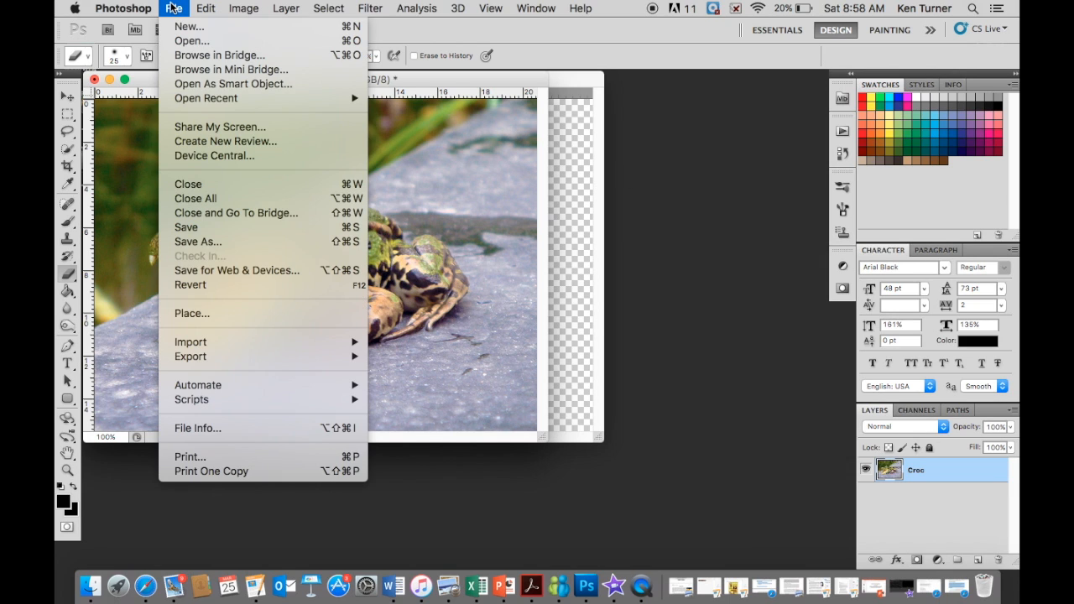
pyautogui.click(188, 243)
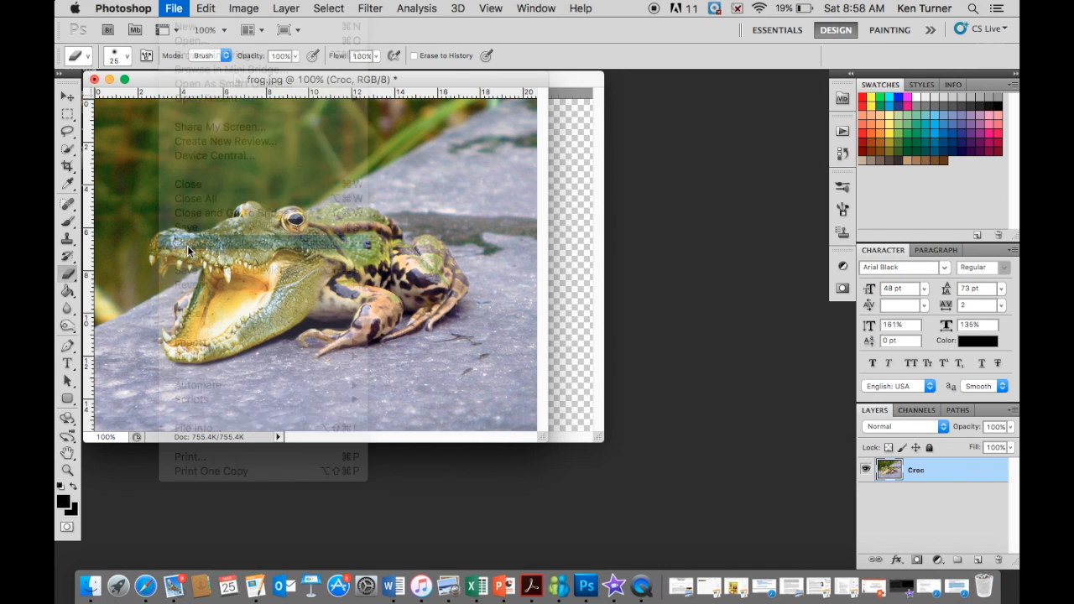
pyautogui.write('Frogodile2017')
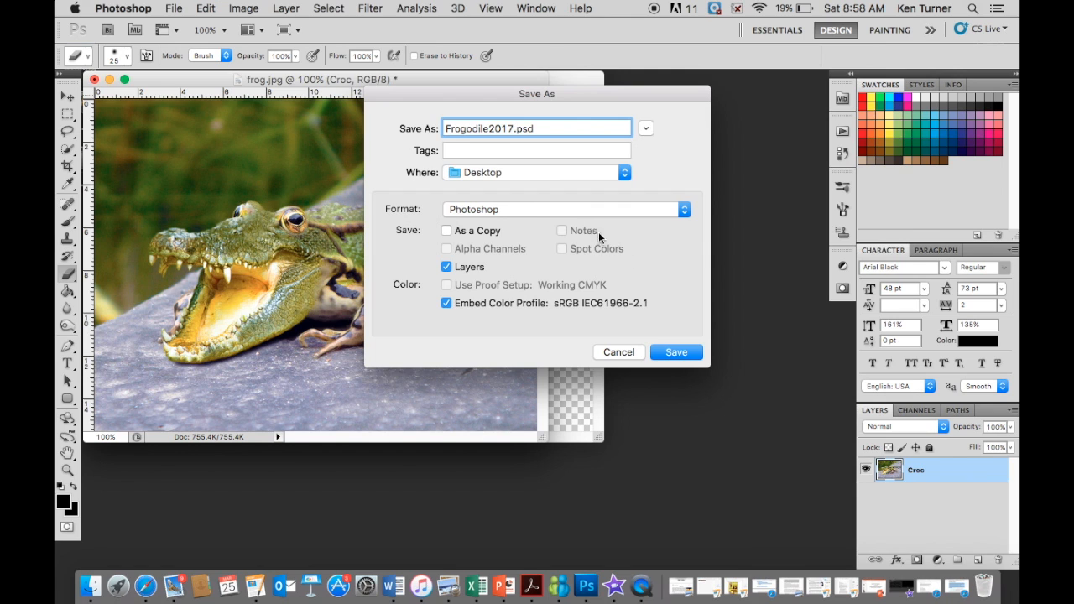
pyautogui.click(529, 209)
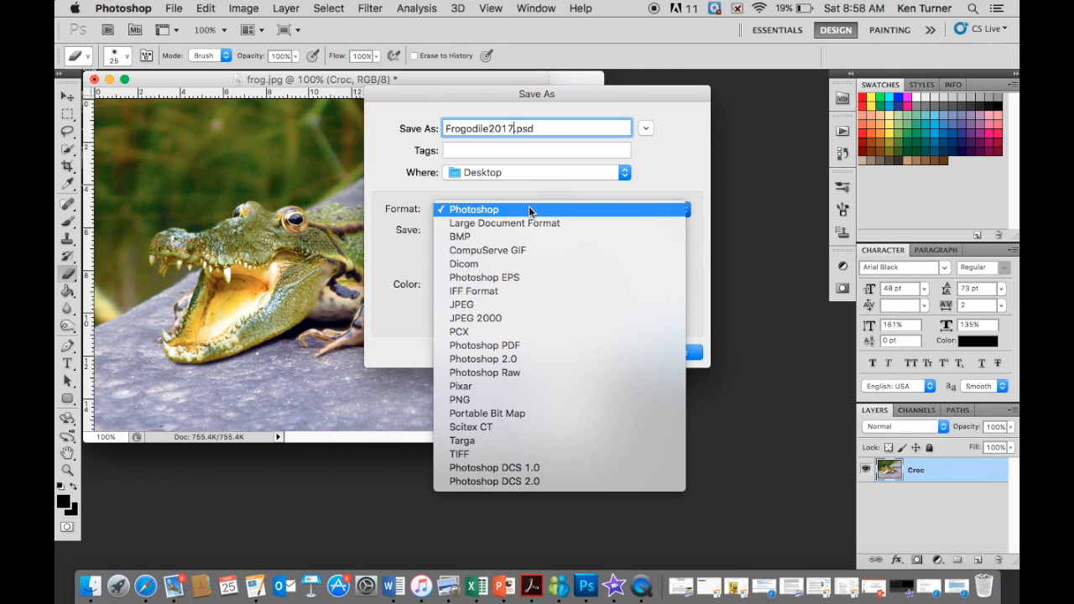
pyautogui.click(471, 306)
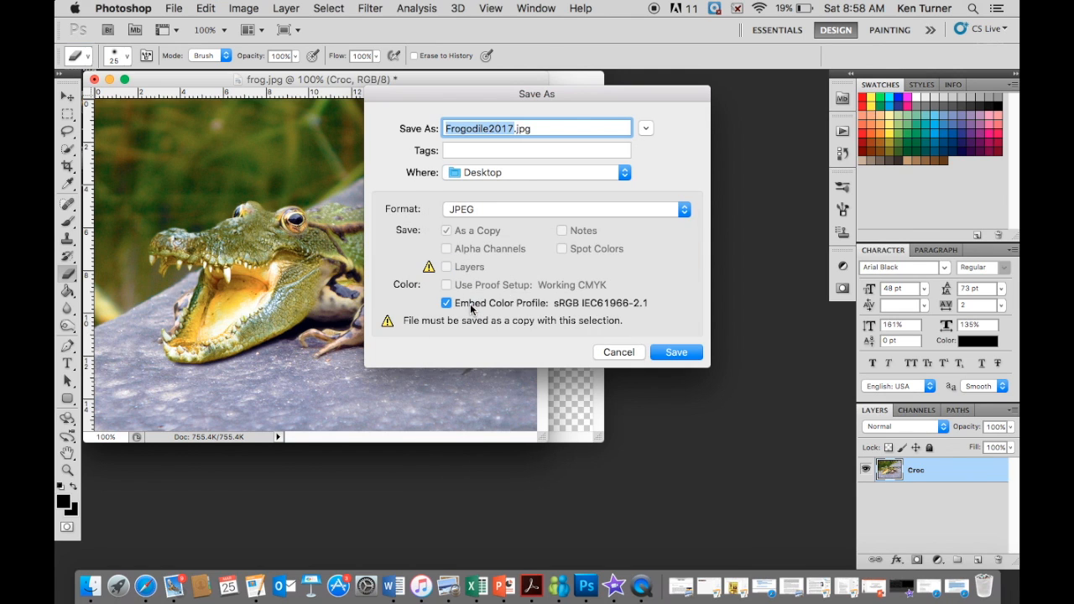
pyautogui.click(677, 352)
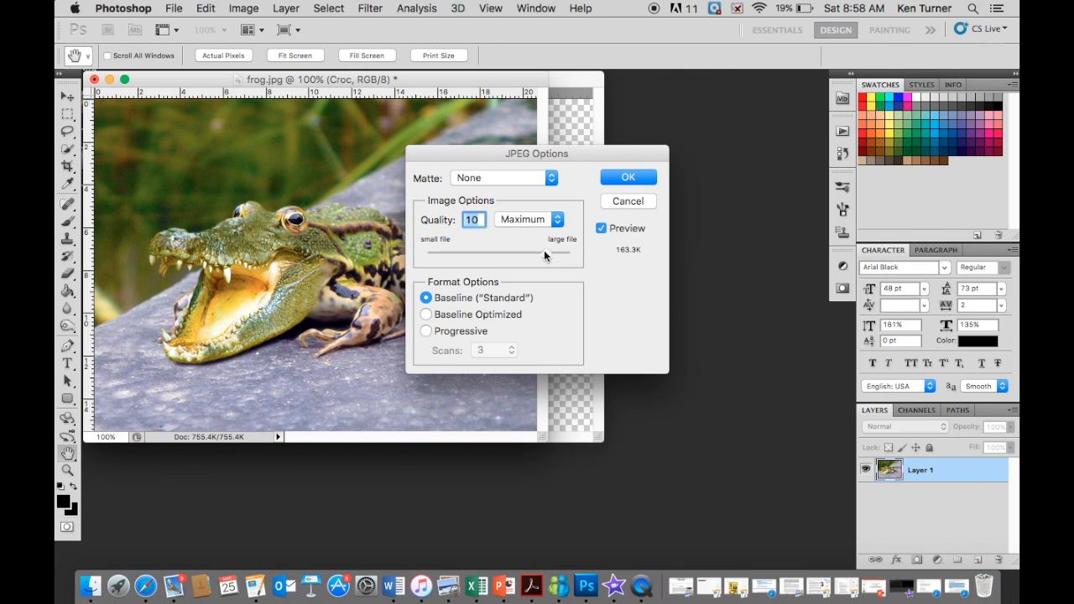
pyautogui.moveTo(544, 250); pyautogui.dragTo(593, 259)
pyautogui.click(622, 179)
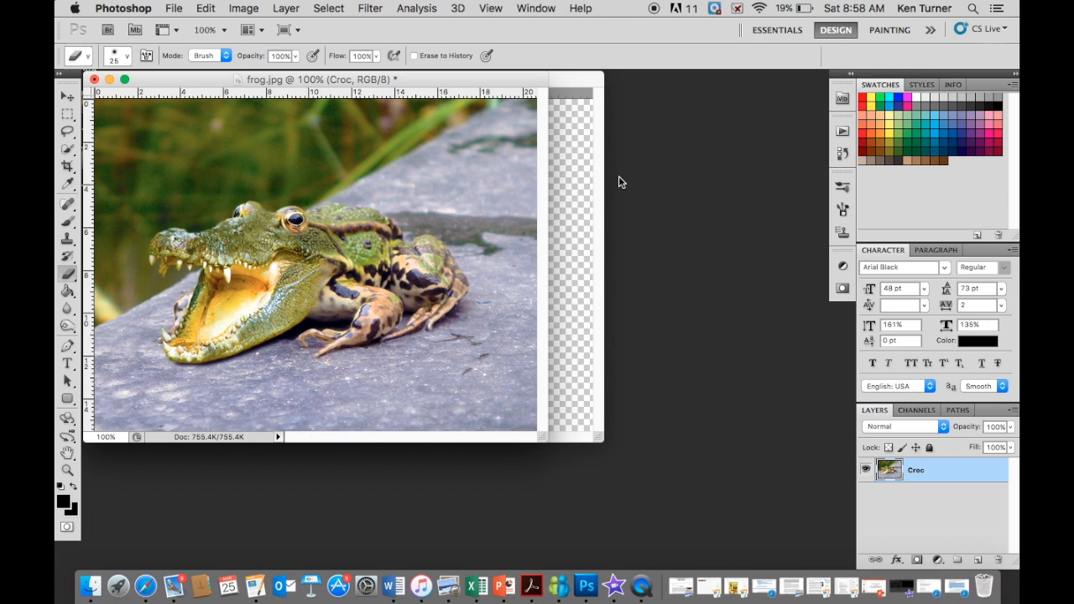
# - Switch to Finder, open the saved Frogodile2017.jpg from the desktop to check it in Preview, close it and return to Photoshop
pyautogui.click(619, 182)
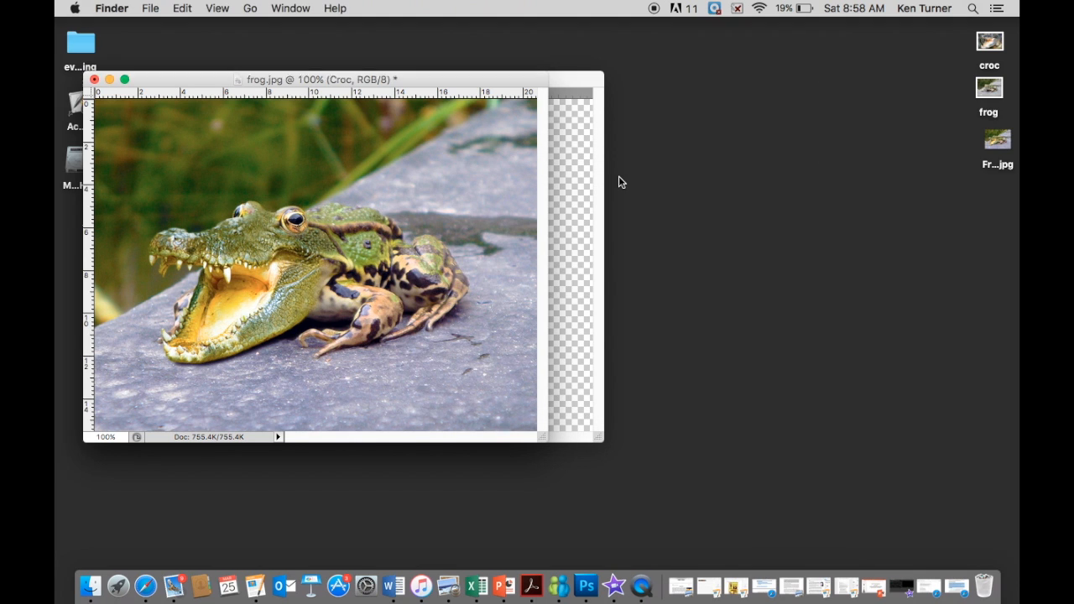
pyautogui.doubleClick(995, 168)
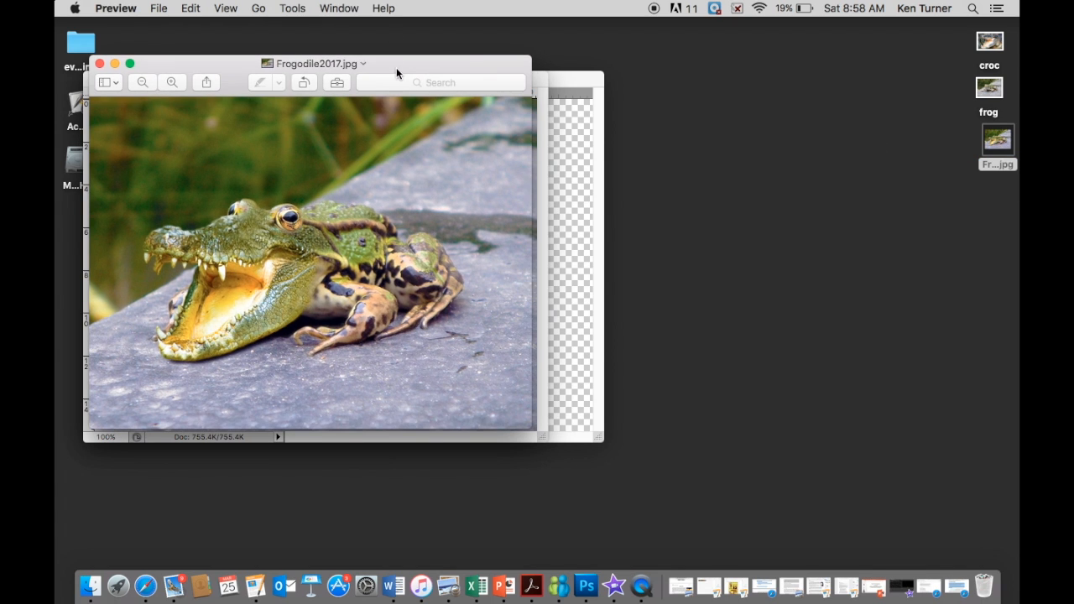
pyautogui.moveTo(396, 63); pyautogui.dragTo(710, 74)
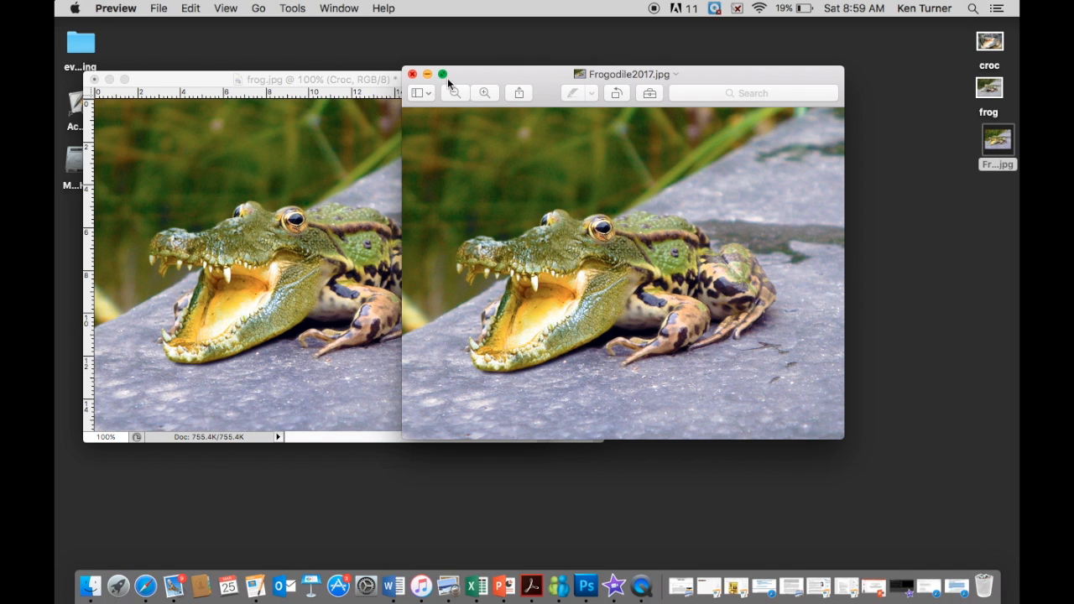
pyautogui.click(413, 79)
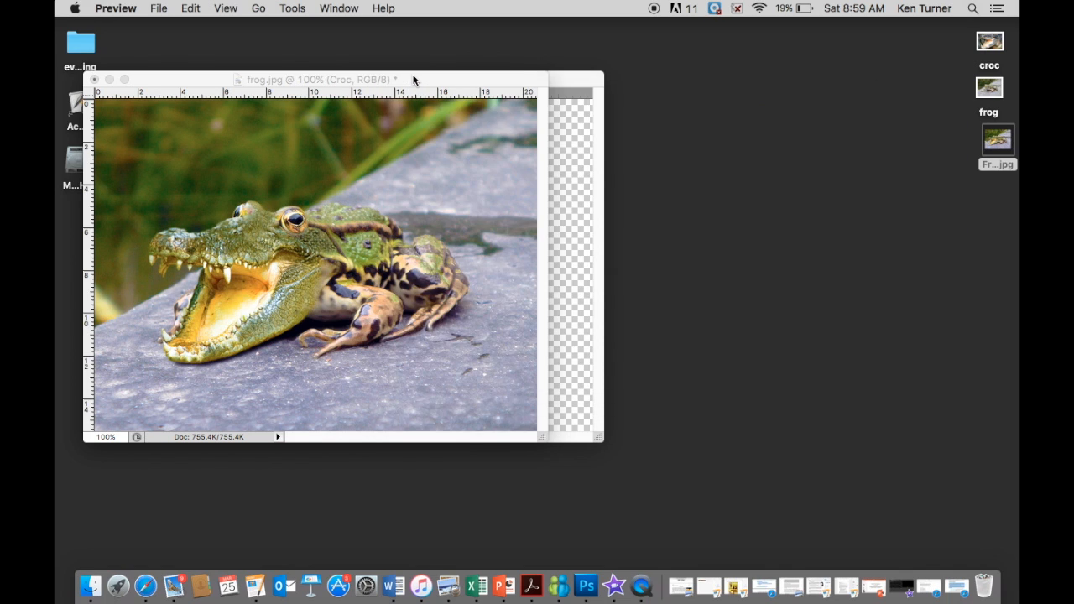
pyautogui.click(412, 79)
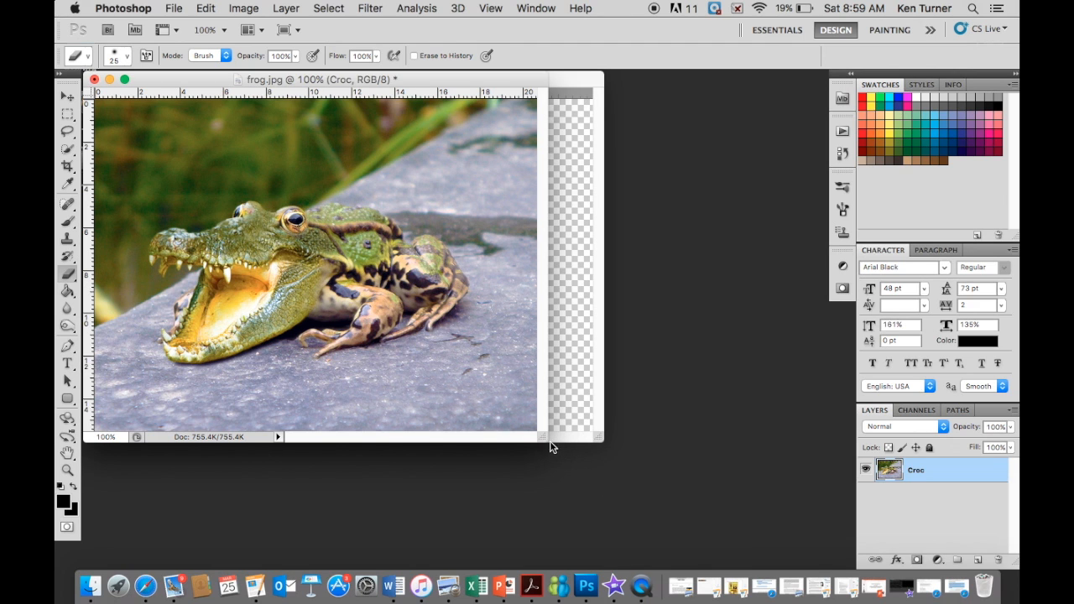
# - Enlarge the frog.jpg view to 200% and activate the Clone Stamp tool for retouching
pyautogui.moveTo(543, 436); pyautogui.dragTo(659, 510)
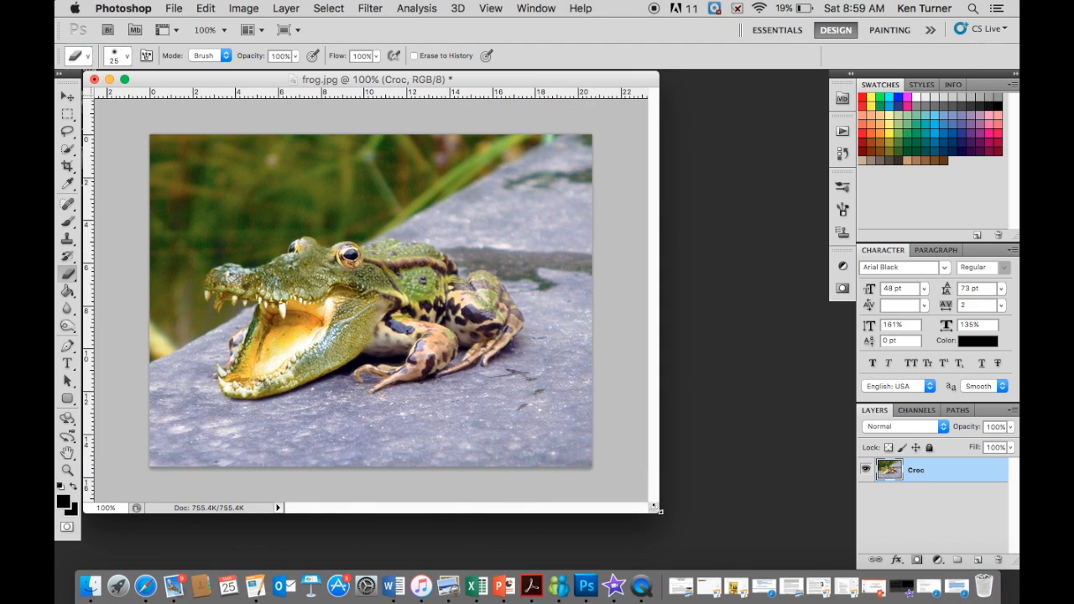
pyautogui.press('super+plus')
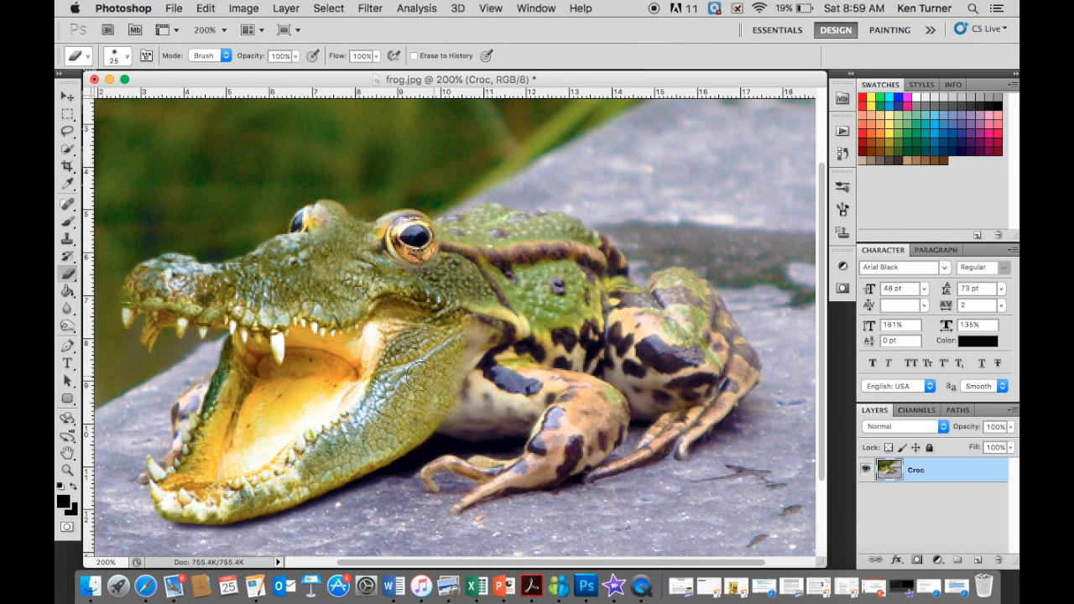
pyautogui.click(68, 241)
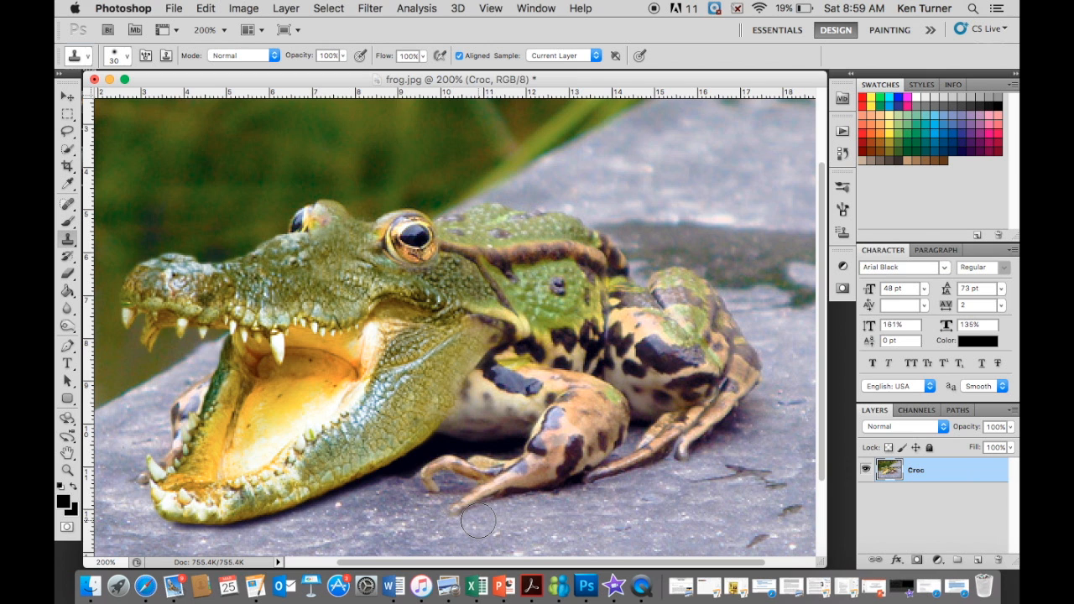
# - Save the image again to the Desktop as JPEG Frogodile2017, replacing the existing file and using the largest-file quality setting
pyautogui.click(176, 9)
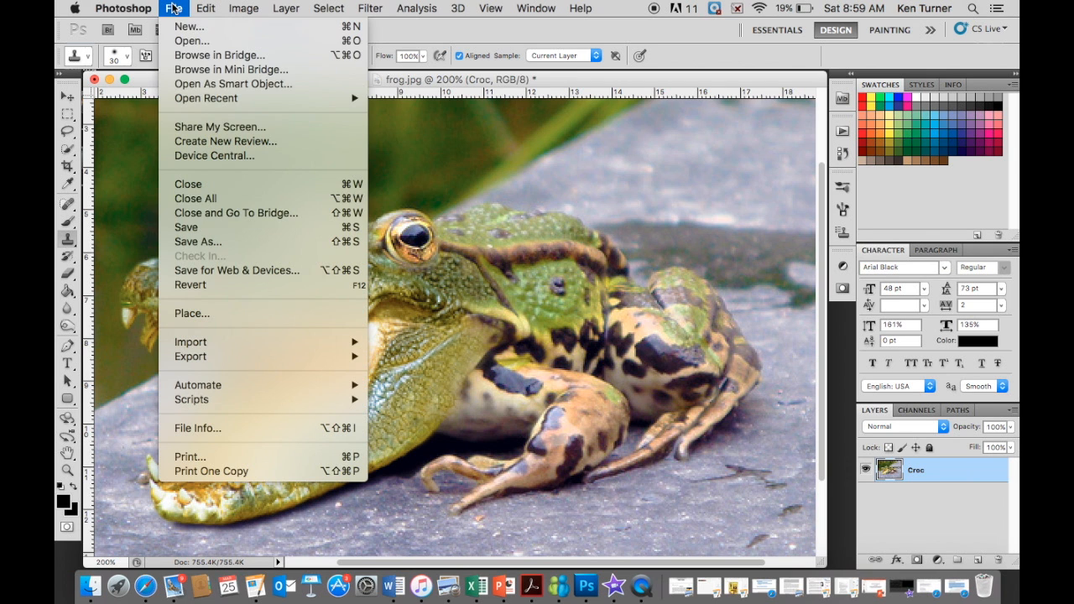
pyautogui.click(204, 226)
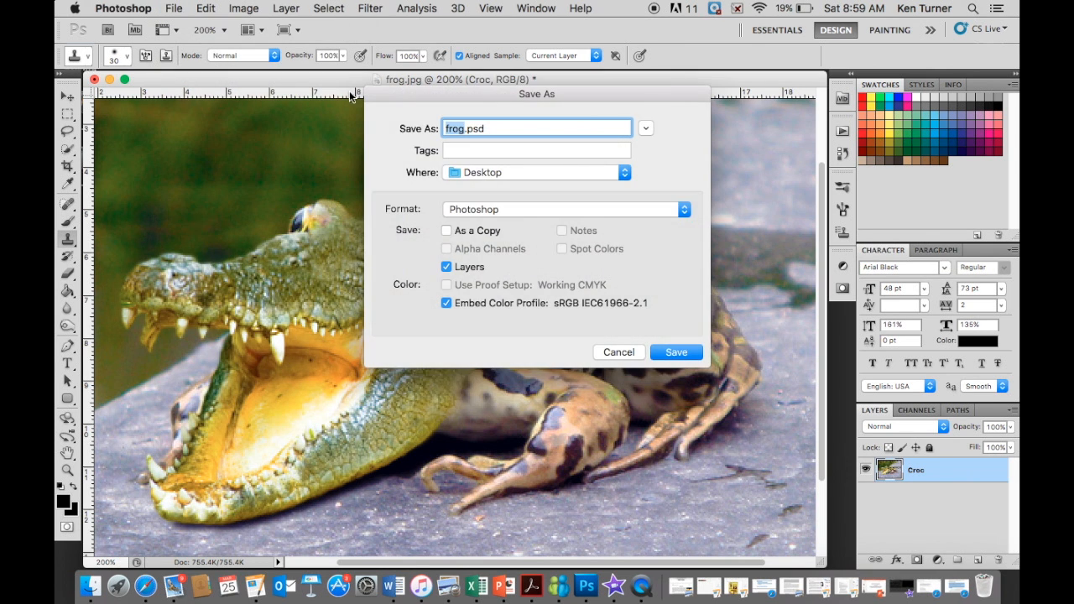
pyautogui.write('Frogodile2017')
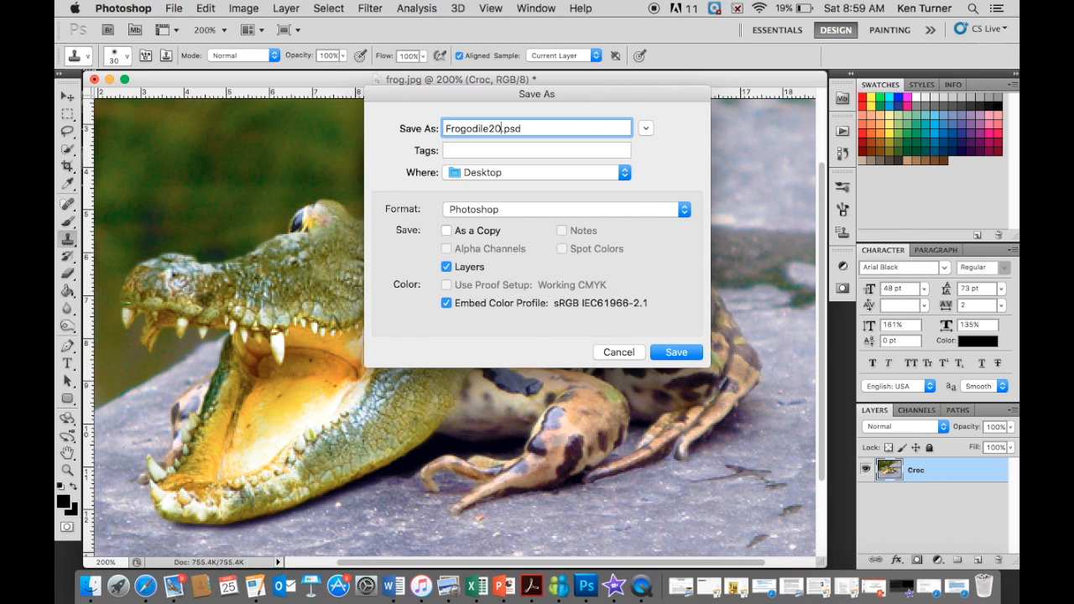
pyautogui.click(537, 210)
pyautogui.click(468, 305)
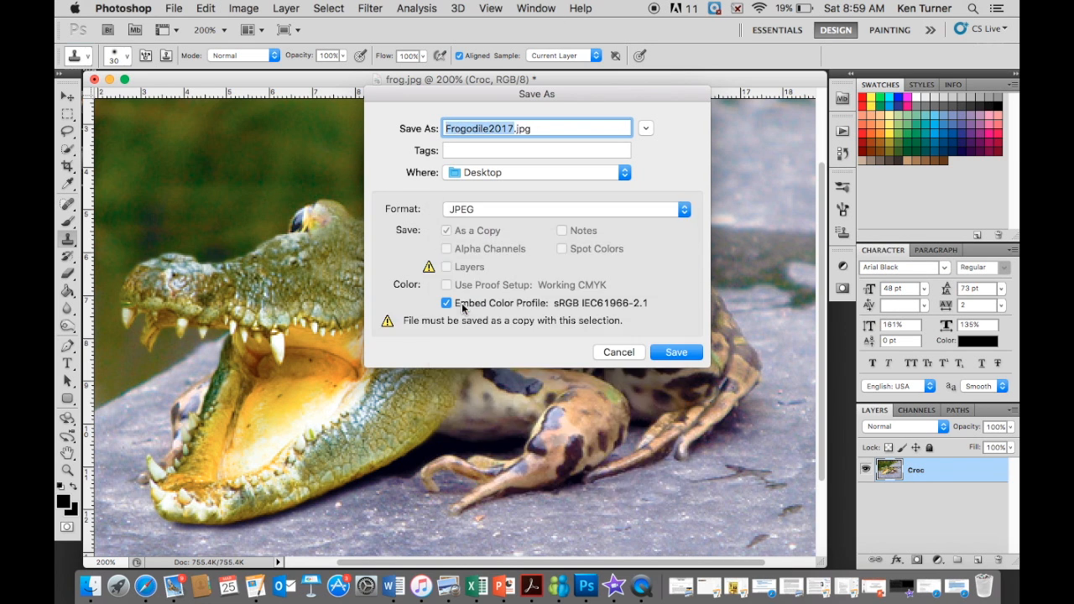
pyautogui.click(676, 353)
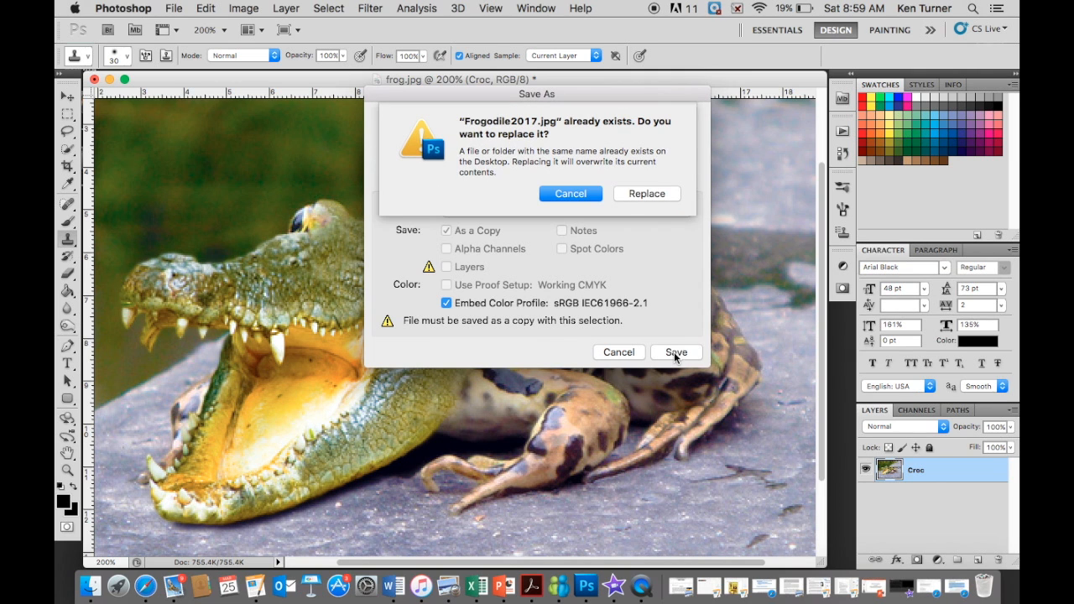
pyautogui.click(640, 194)
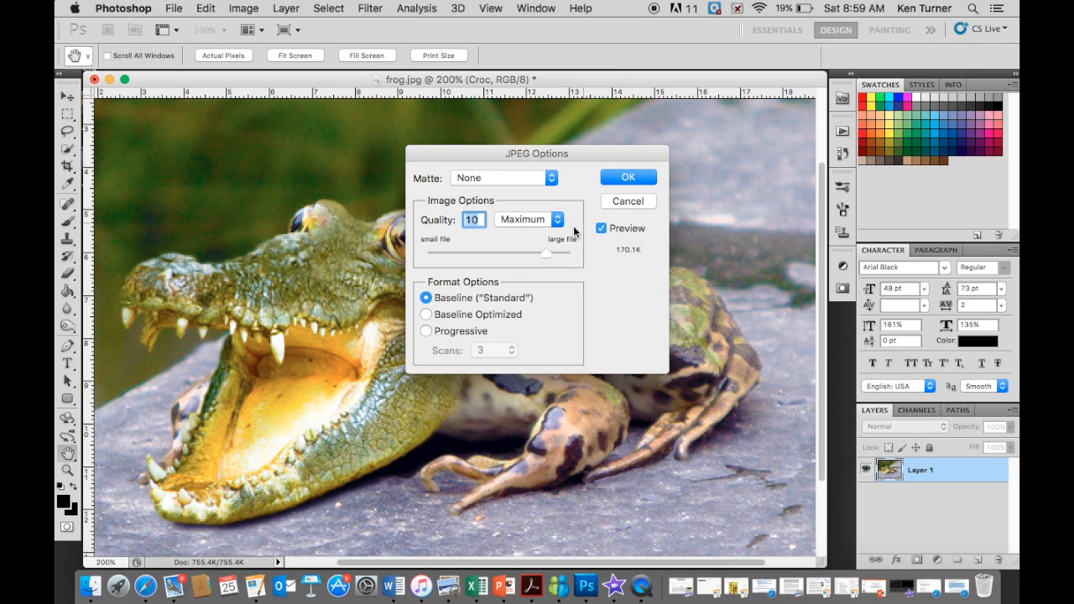
pyautogui.moveTo(542, 251); pyautogui.dragTo(571, 252)
pyautogui.click(625, 178)
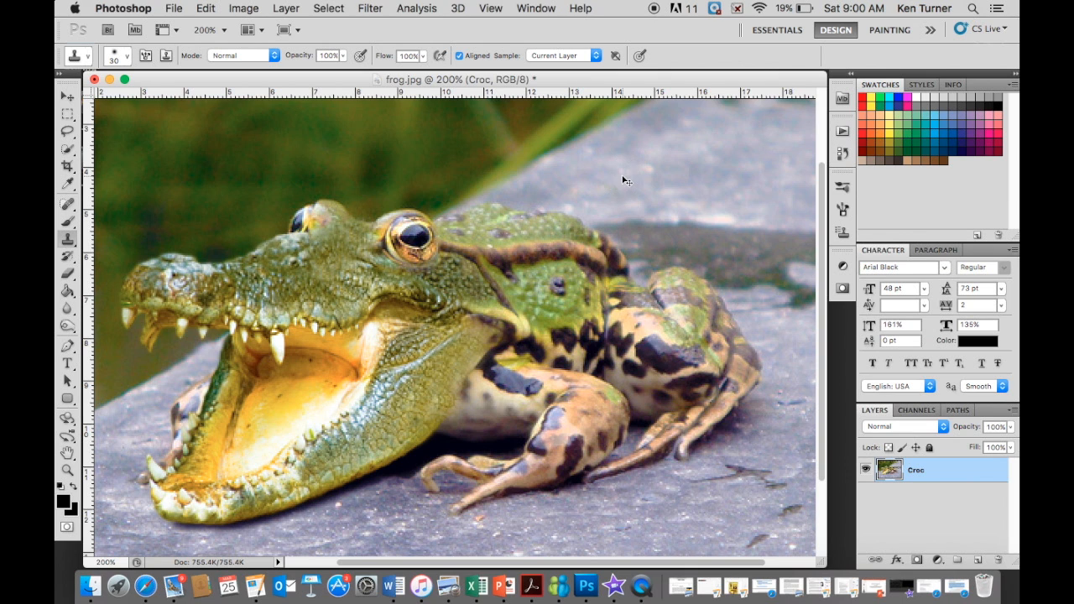
pyautogui.press('super+minus')
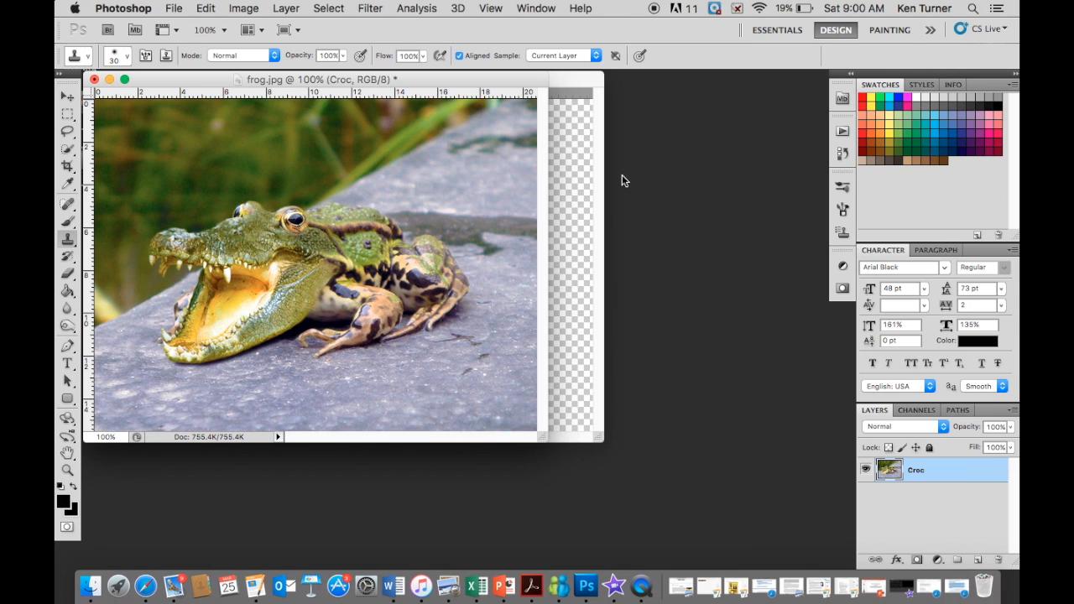